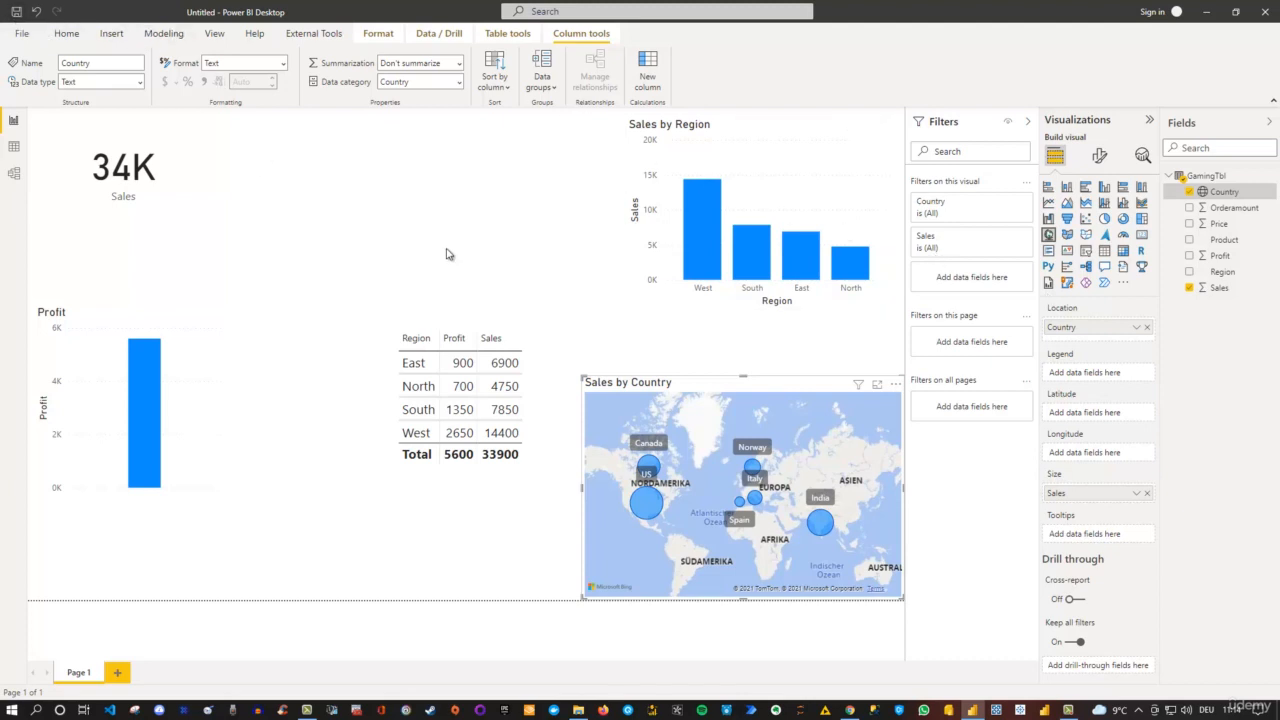
Save the report as a Power BI file named "PBI getting started" and clear the map selection
{"action": "key", "text": "ctrl+s"}
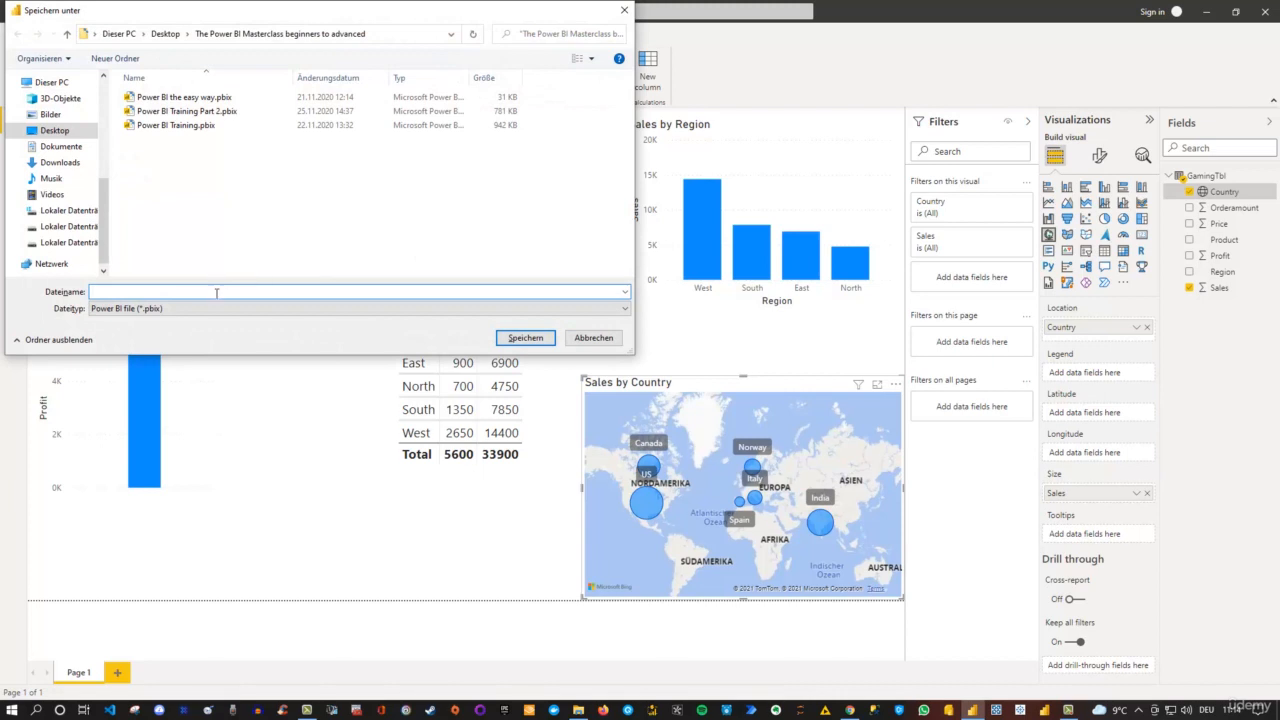
{"action": "type", "text": "PBI getting started"}
{"action": "key", "text": "Return"}
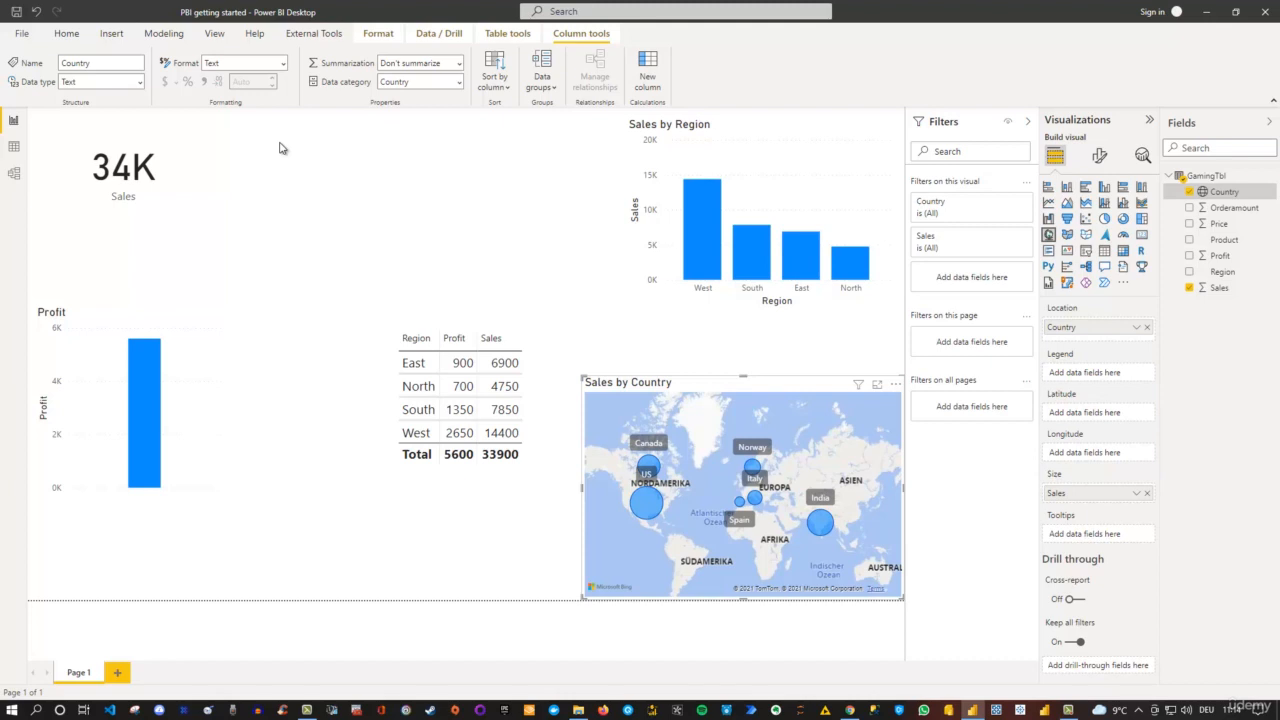
{"action": "left_click", "coordinate": [406, 214]}
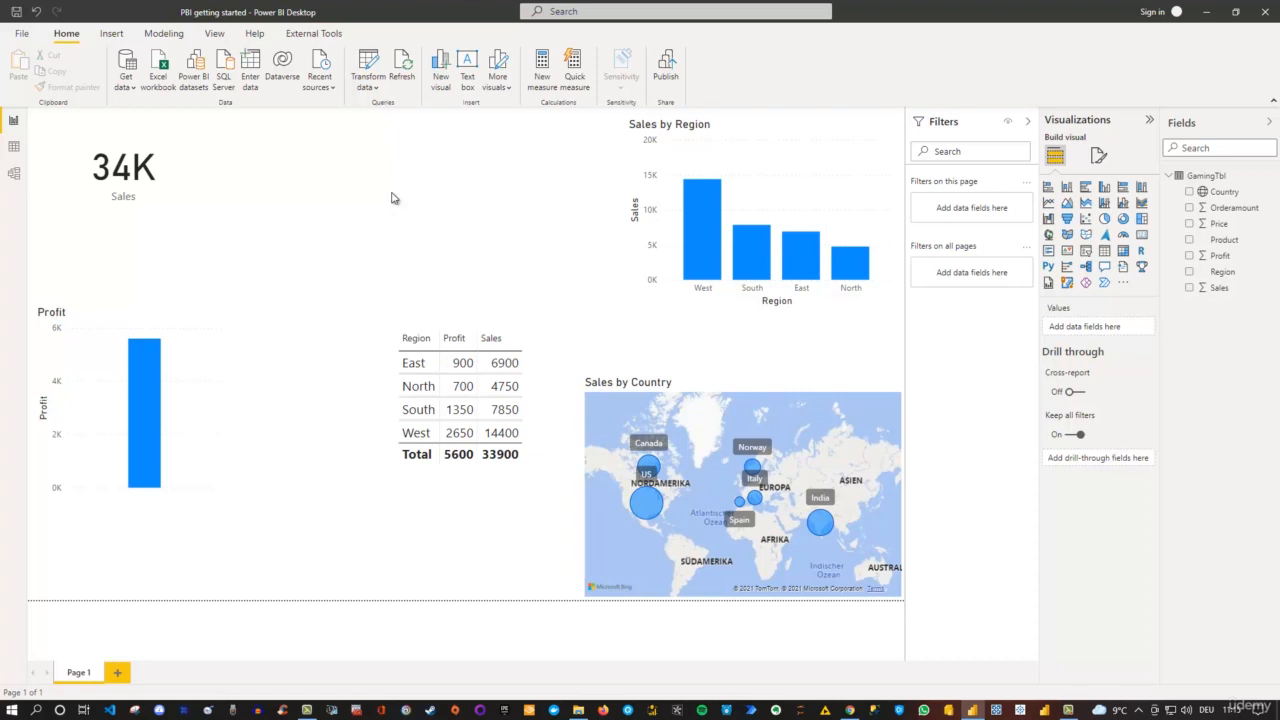
Try a built-in dark grey theme on the report and undo the theme change
{"action": "left_click", "coordinate": [229, 40]}
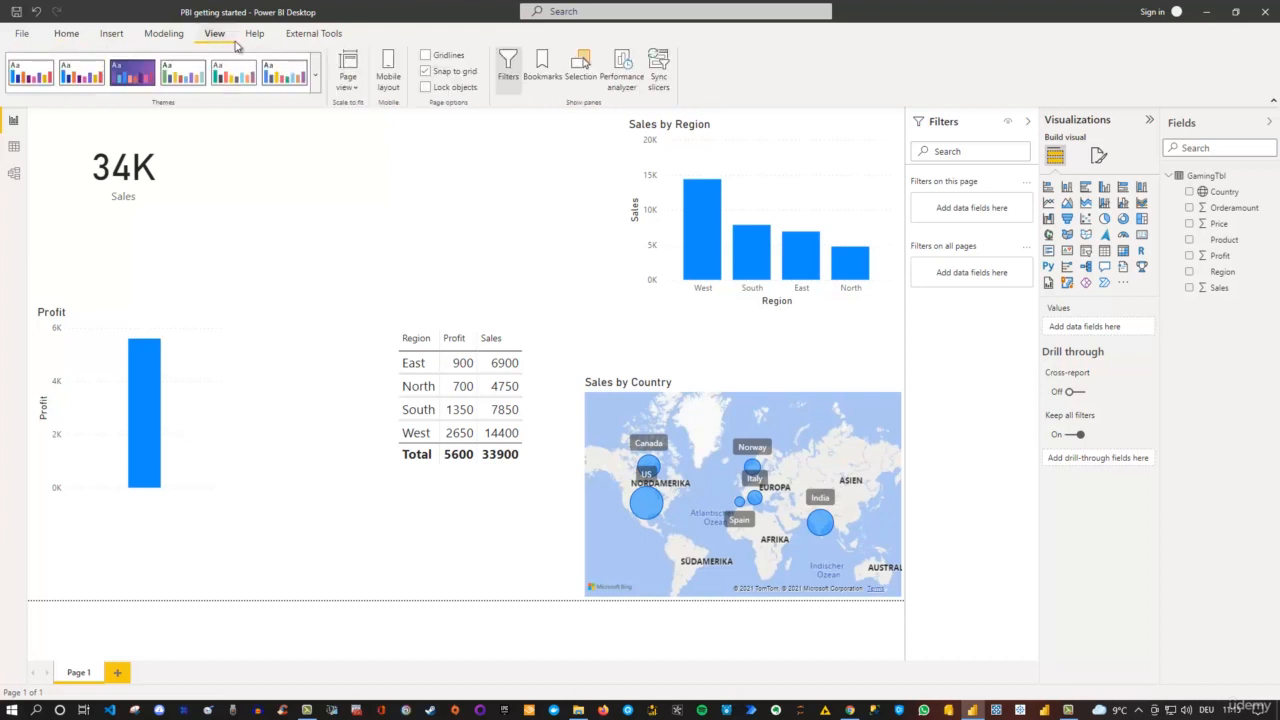
{"action": "left_click", "coordinate": [316, 78]}
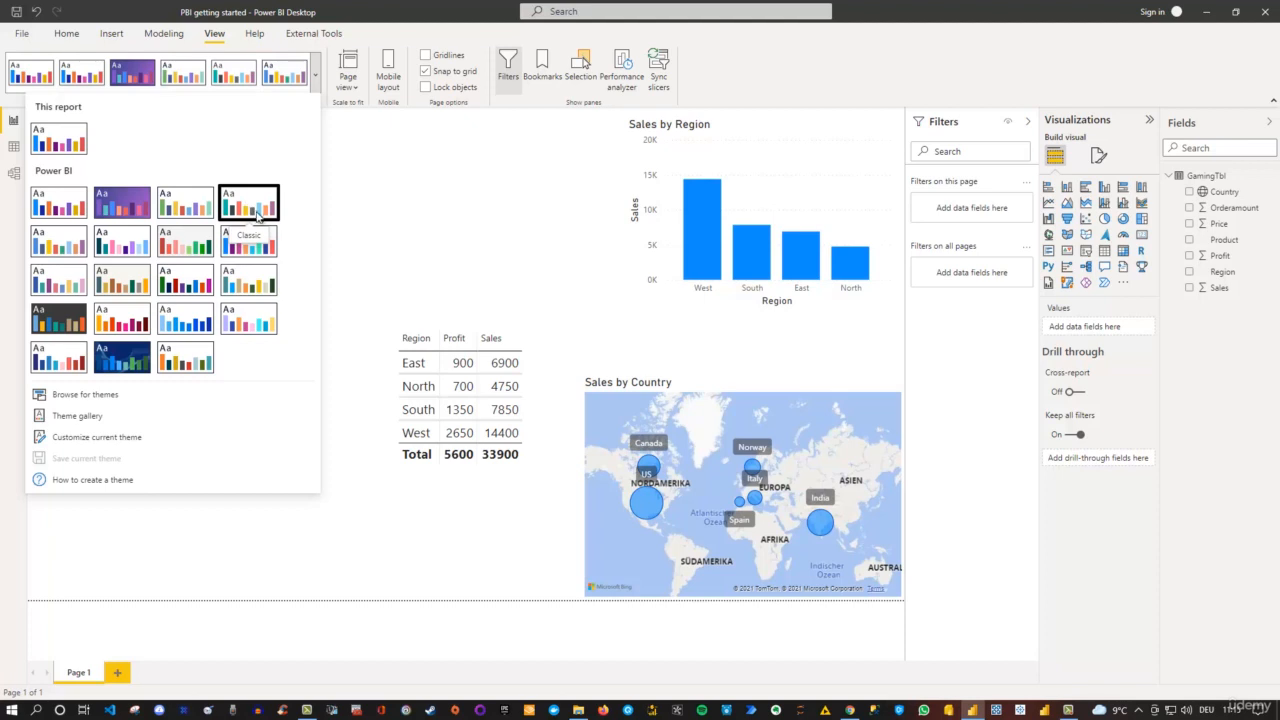
{"action": "left_click", "coordinate": [55, 317]}
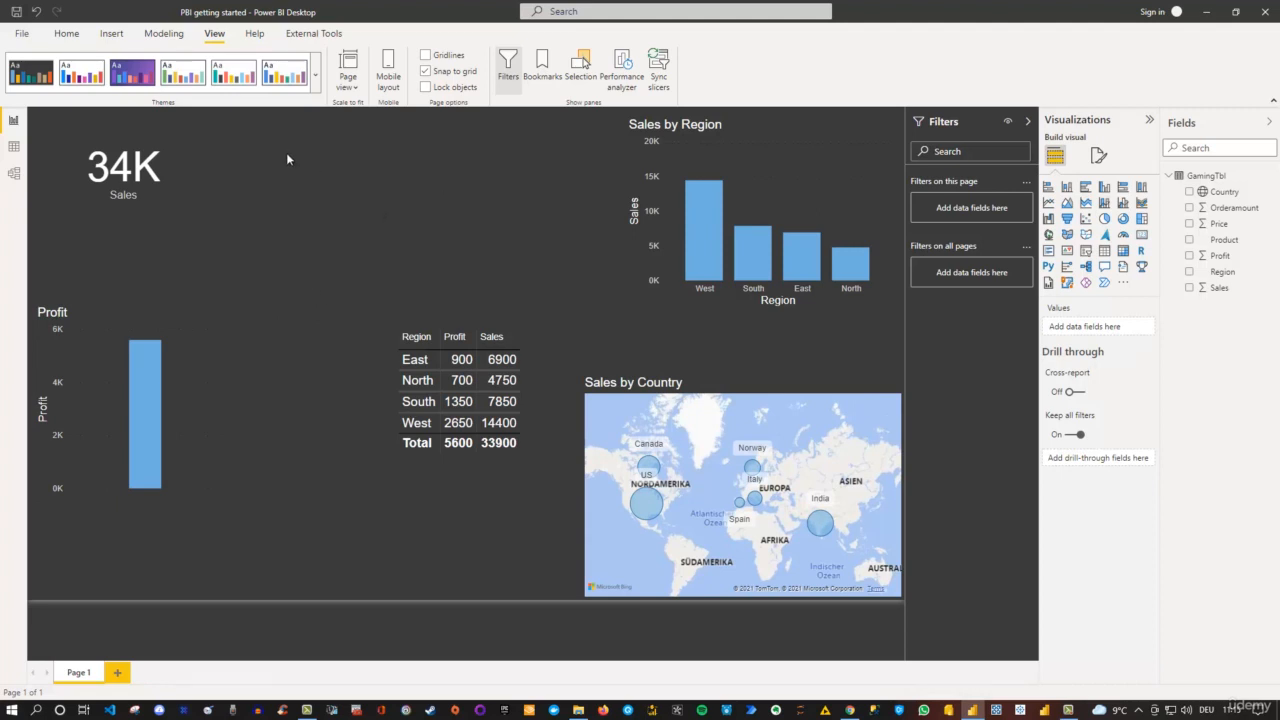
{"action": "left_click", "coordinate": [315, 75]}
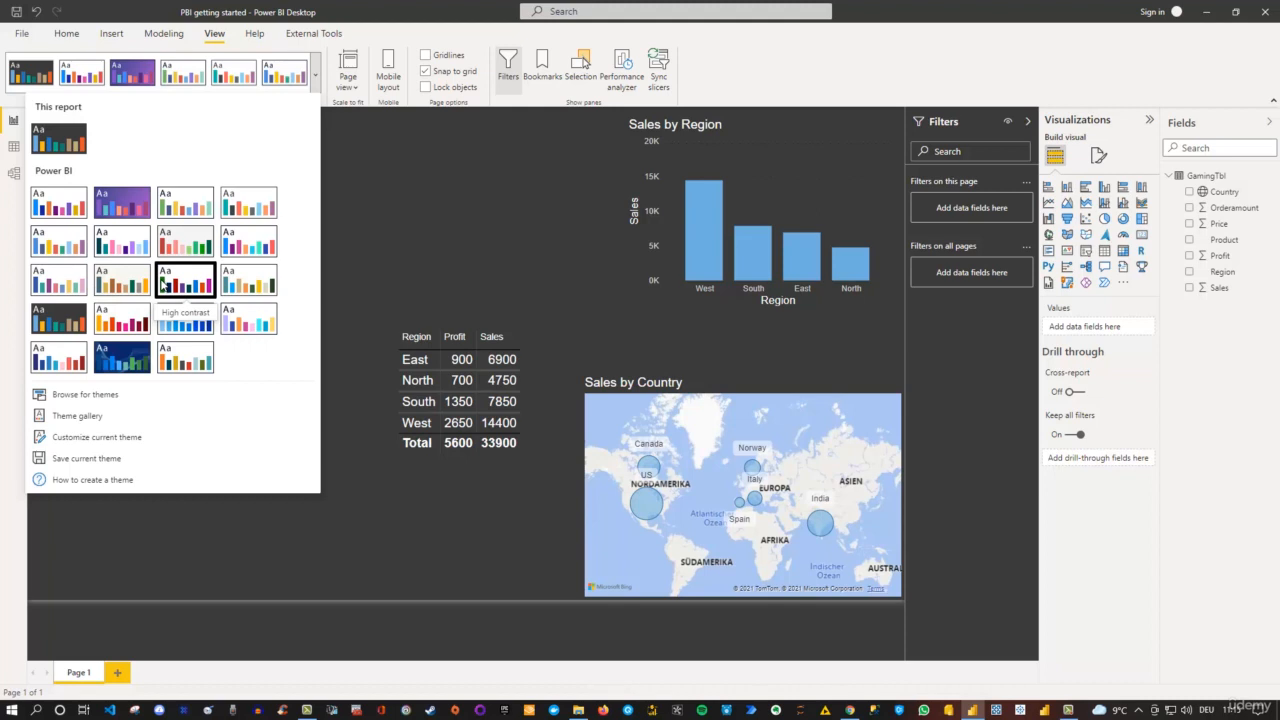
{"action": "left_click", "coordinate": [443, 222]}
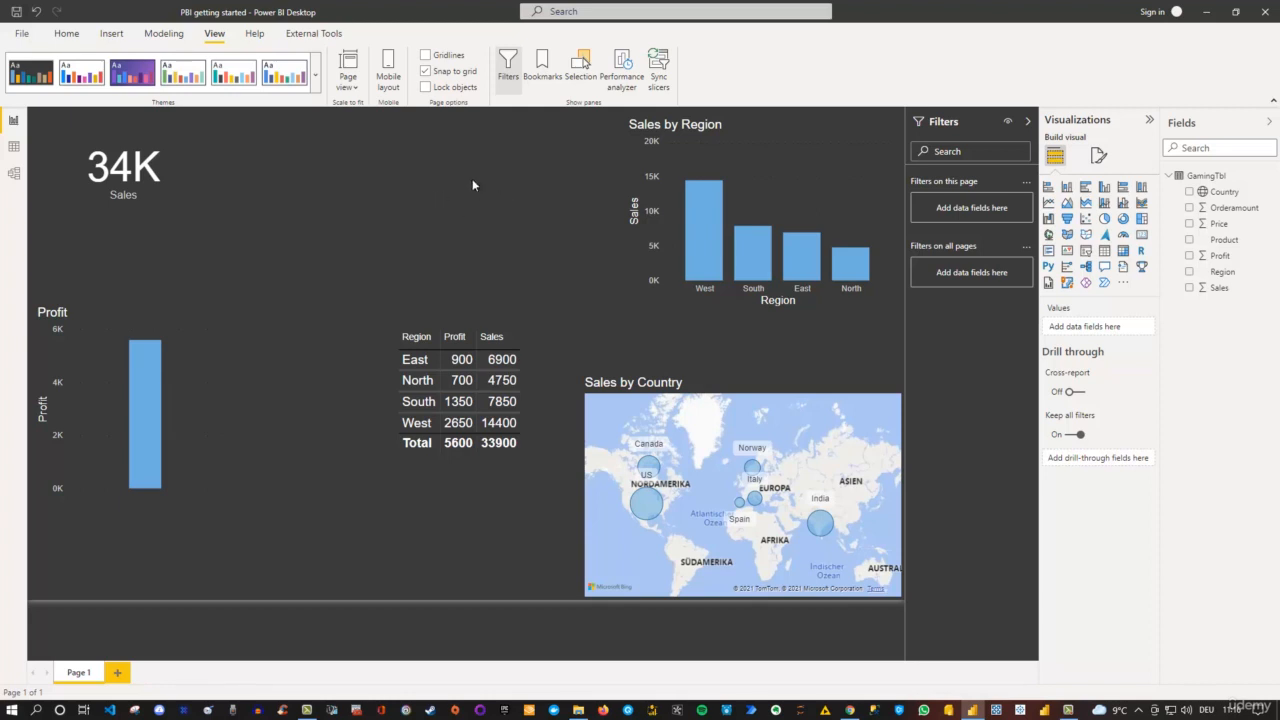
{"action": "left_click", "coordinate": [38, 12]}
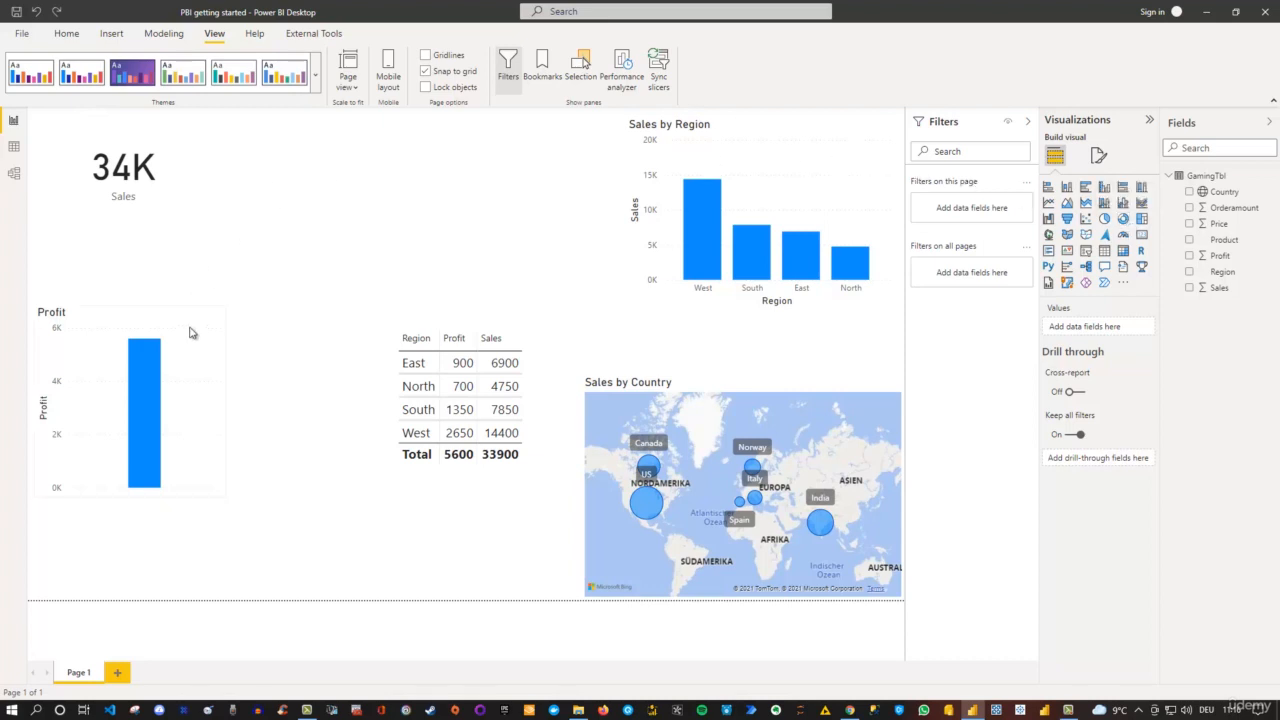
Convert the Profit column chart to a donut chart split by Region and enlarge it to the page's lower edge, beside the table
{"action": "left_click", "coordinate": [127, 325]}
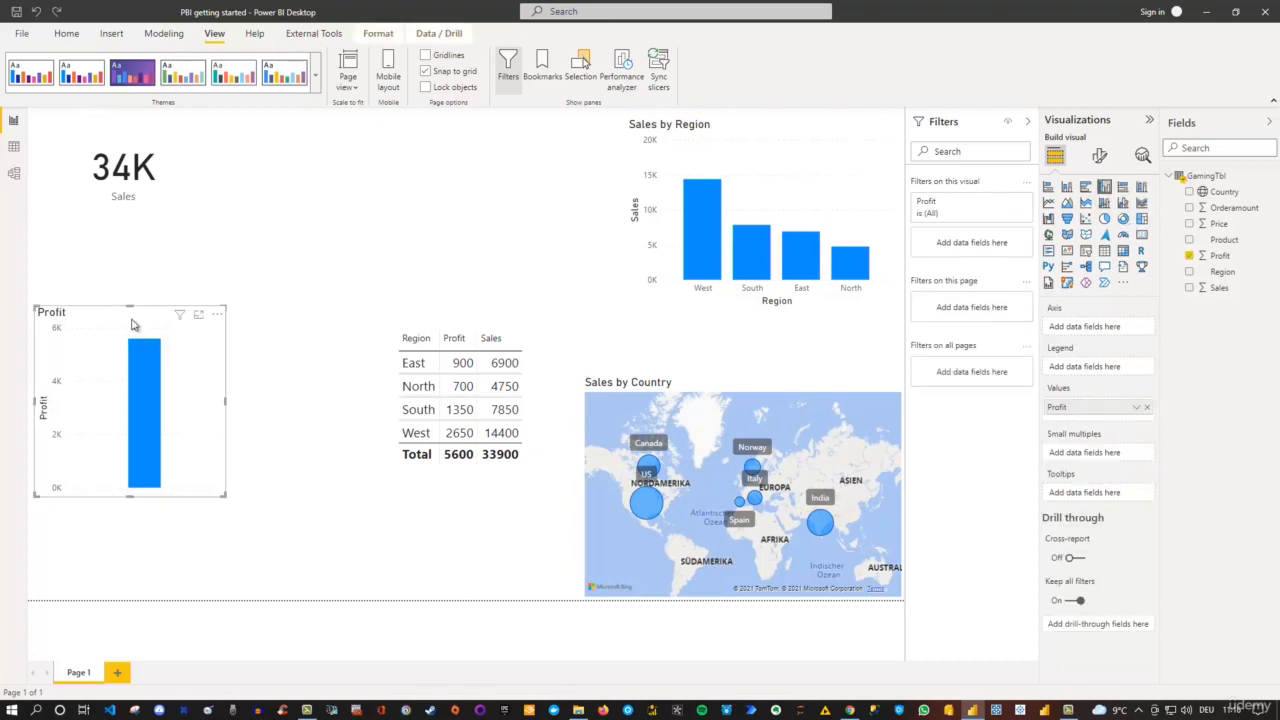
{"action": "left_click", "coordinate": [1123, 219]}
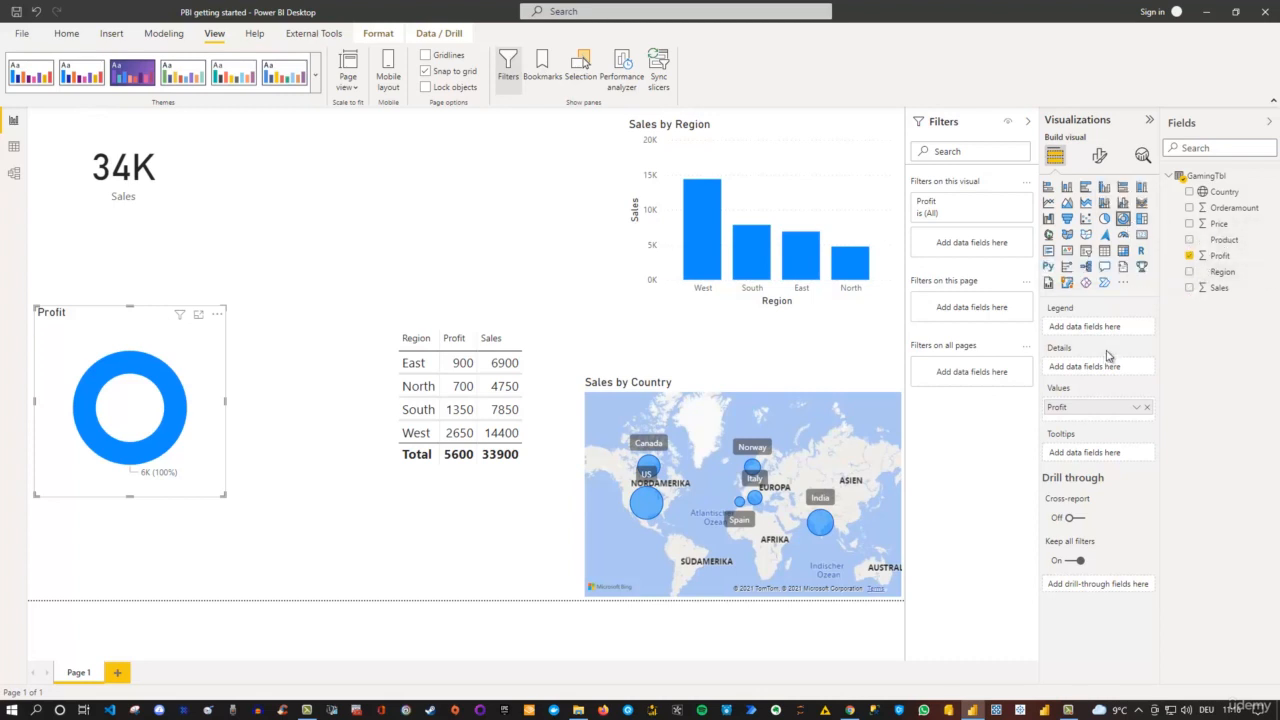
{"action": "left_click", "coordinate": [1189, 273]}
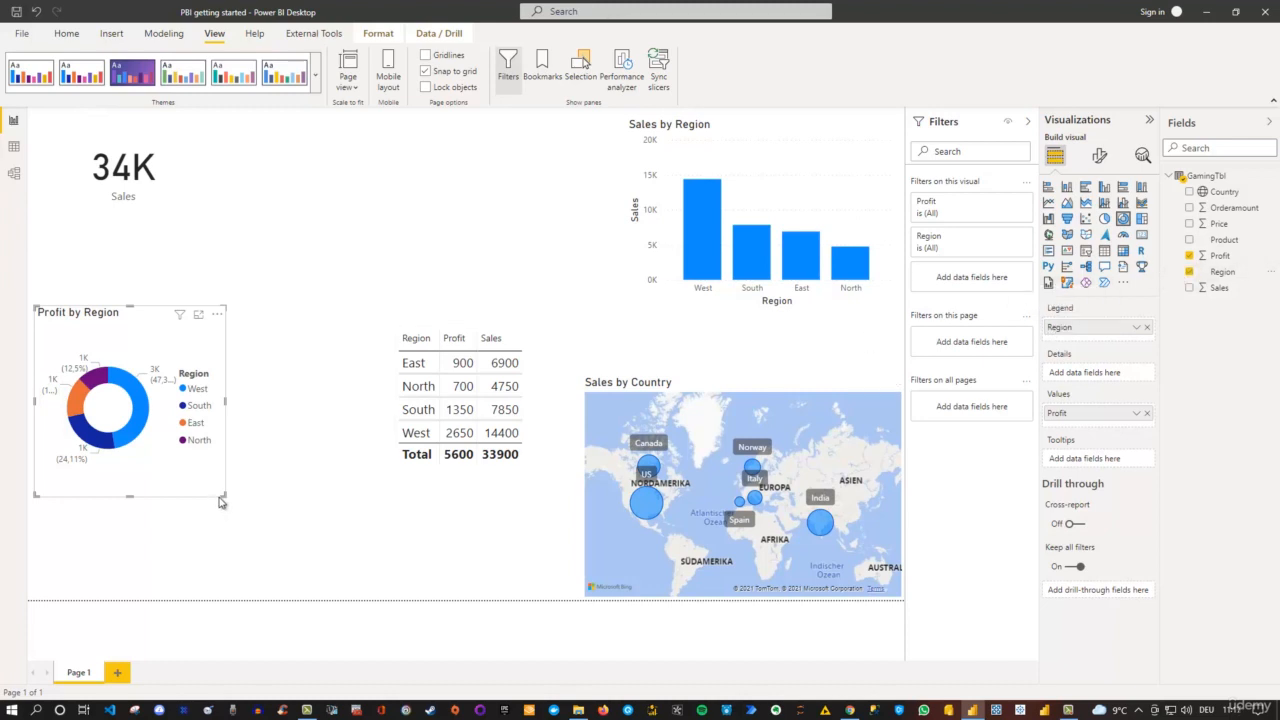
{"action": "left_click_drag", "start_coordinate": [224, 496], "coordinate": [379, 600]}
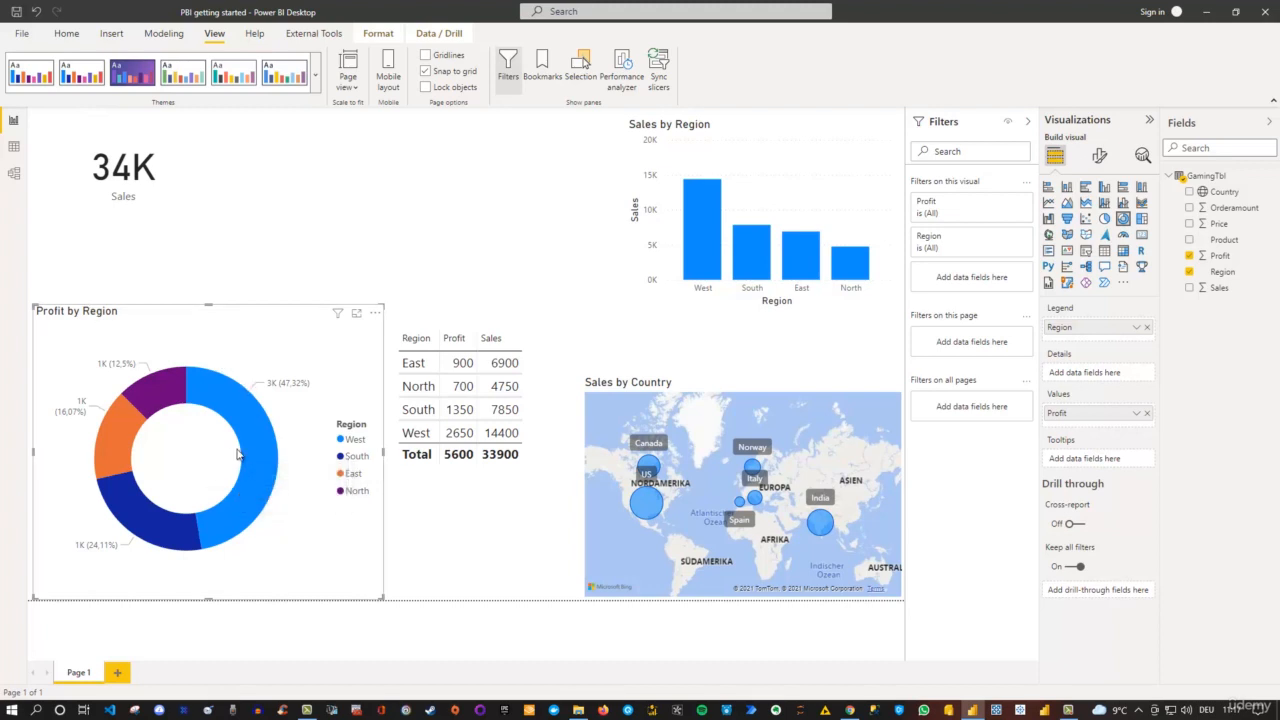
Open the donut chart's format settings and review the available legend positions
{"action": "left_click", "coordinate": [1100, 158]}
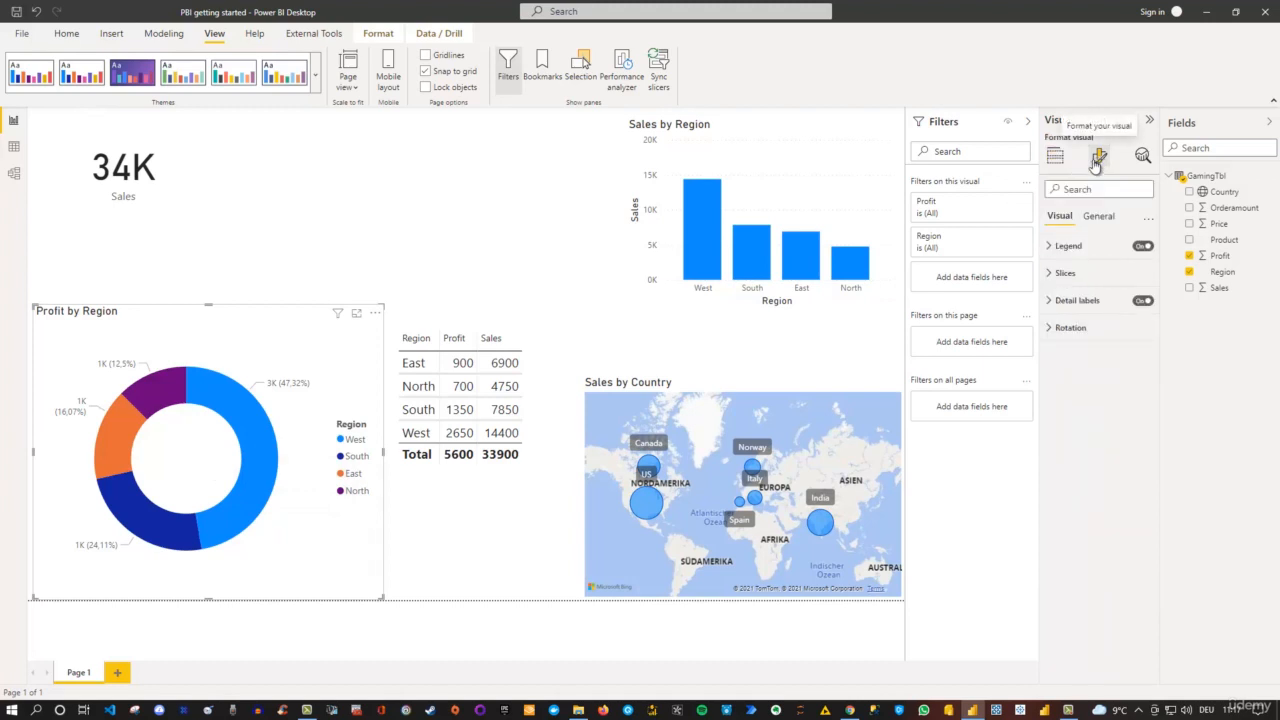
{"action": "left_click", "coordinate": [1050, 246]}
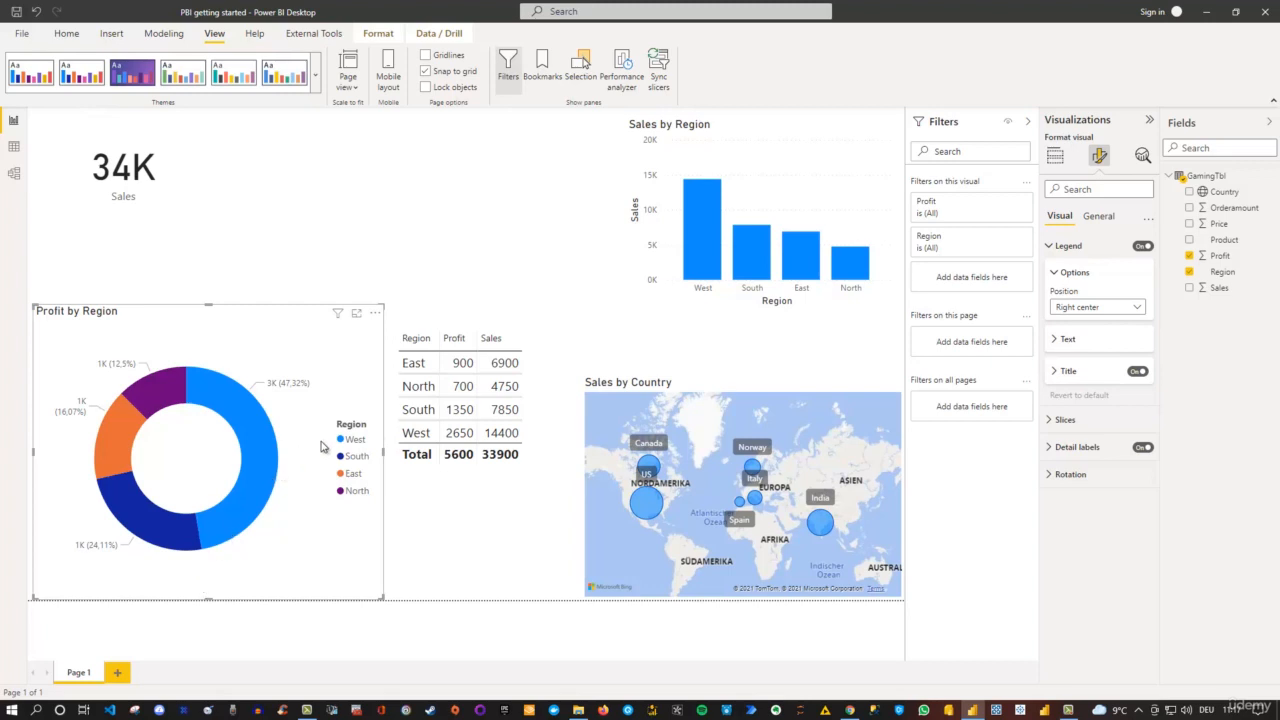
{"action": "left_click", "coordinate": [1138, 307]}
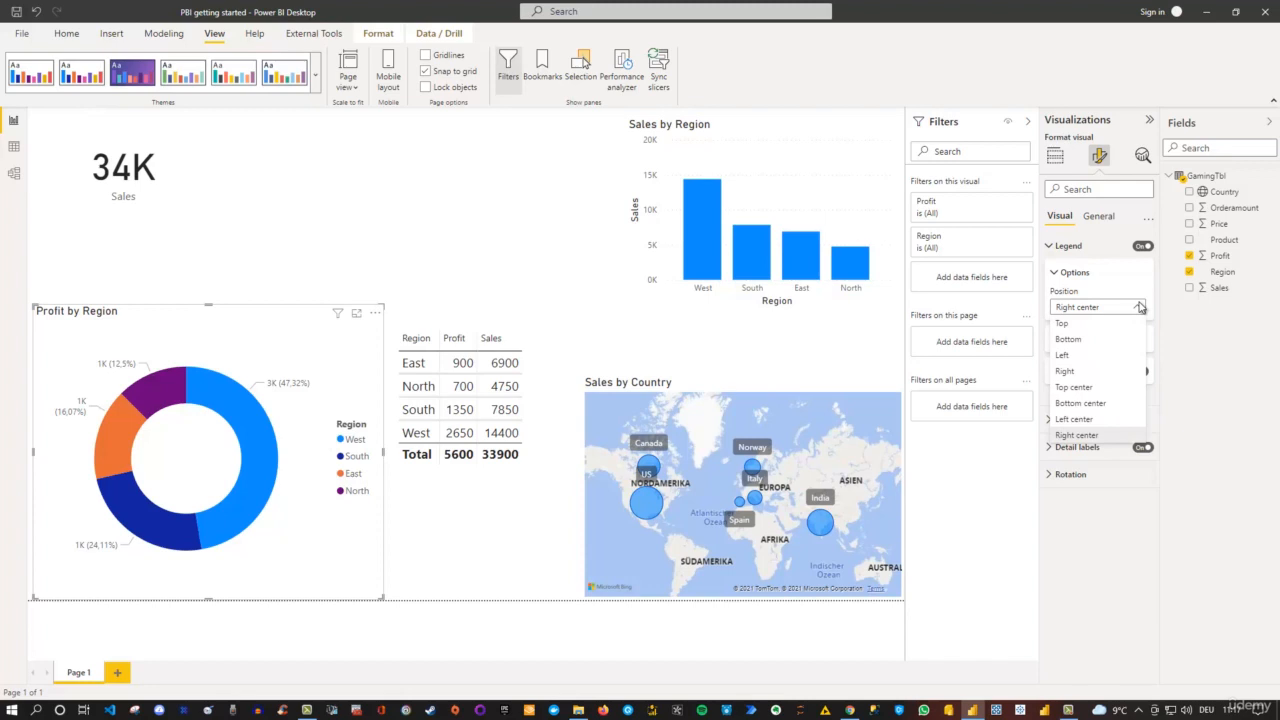
{"action": "left_click", "coordinate": [1140, 307]}
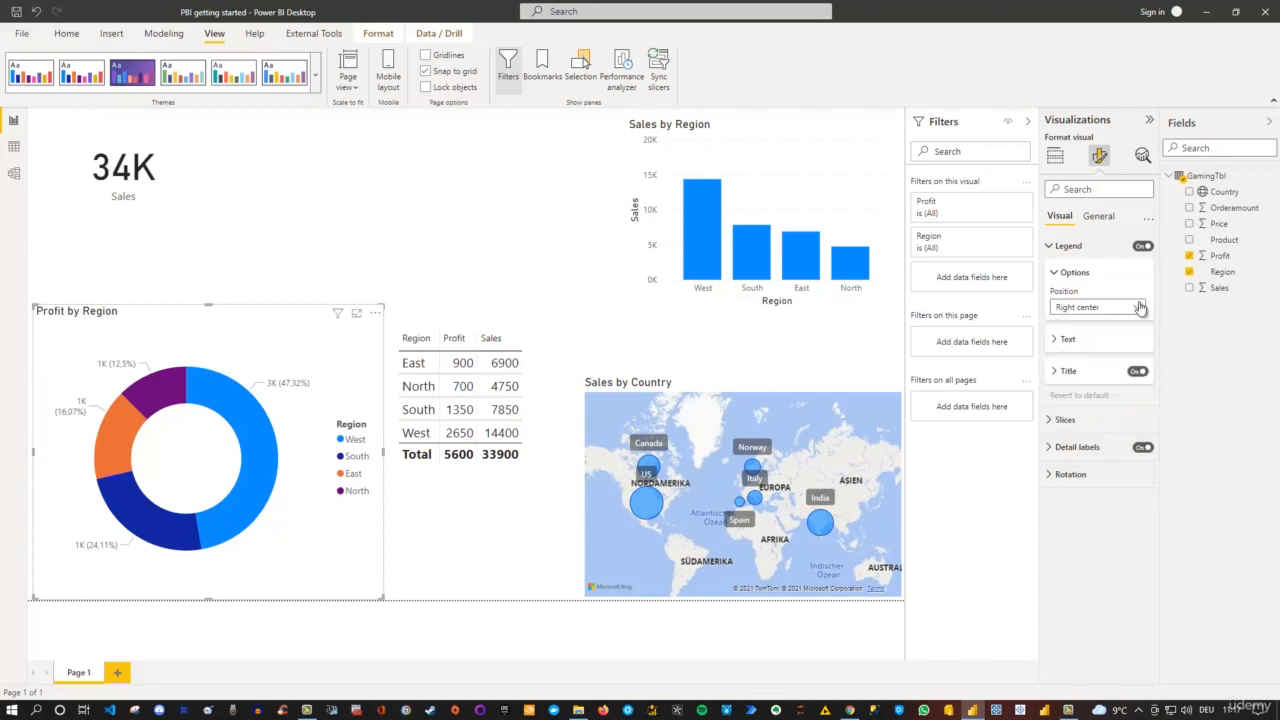
Try "All detail labels" as the donut chart's label contents, and return the contents to data value, percent of total
{"action": "left_click", "coordinate": [1049, 452]}
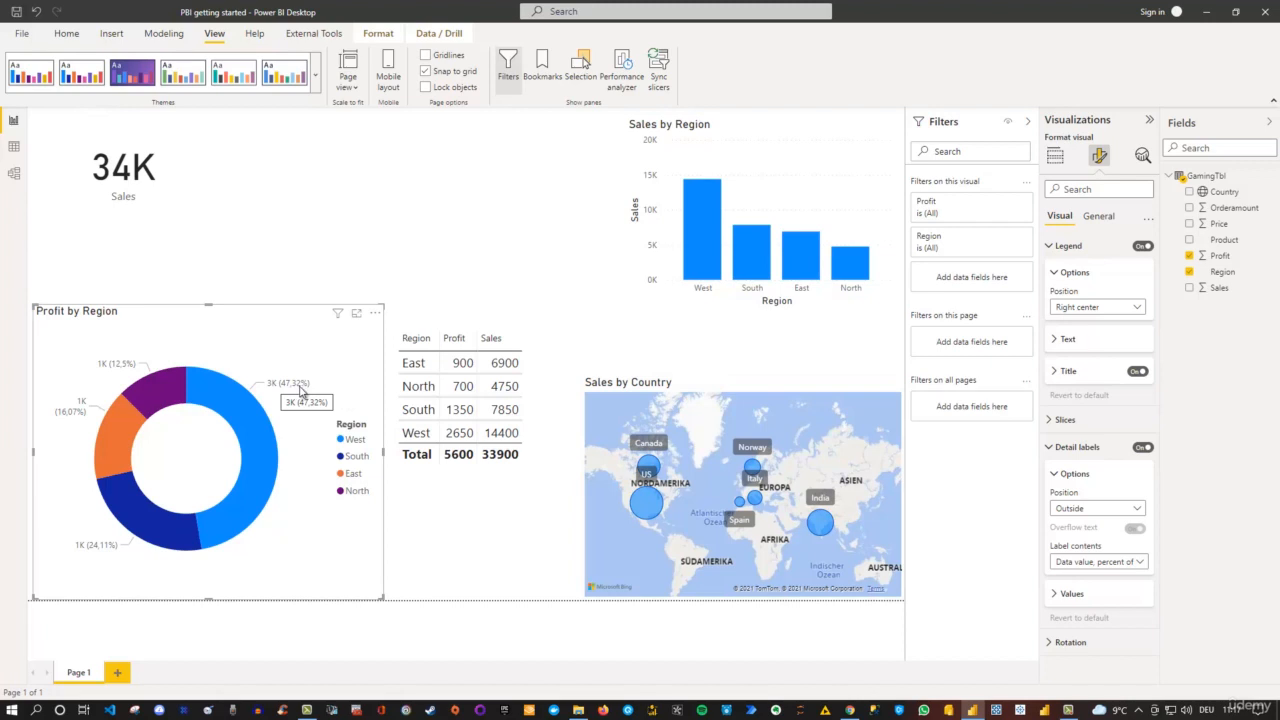
{"action": "left_click", "coordinate": [1141, 564]}
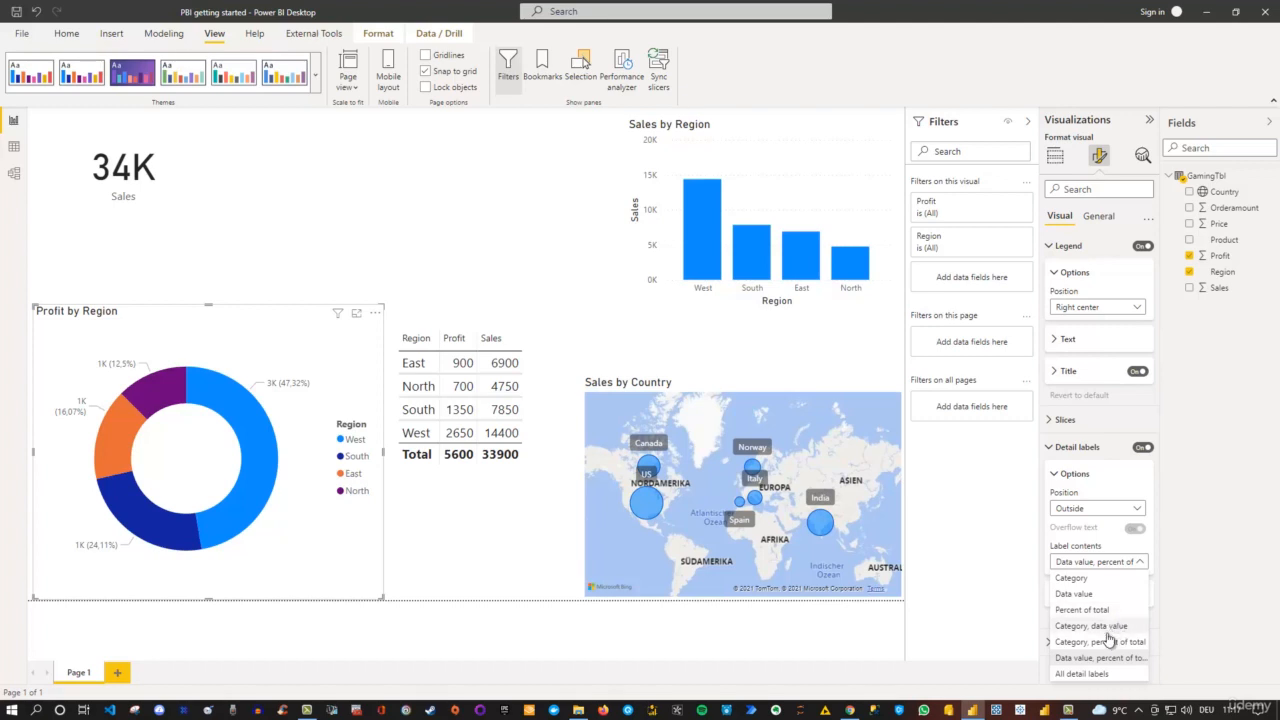
{"action": "left_click", "coordinate": [1083, 675]}
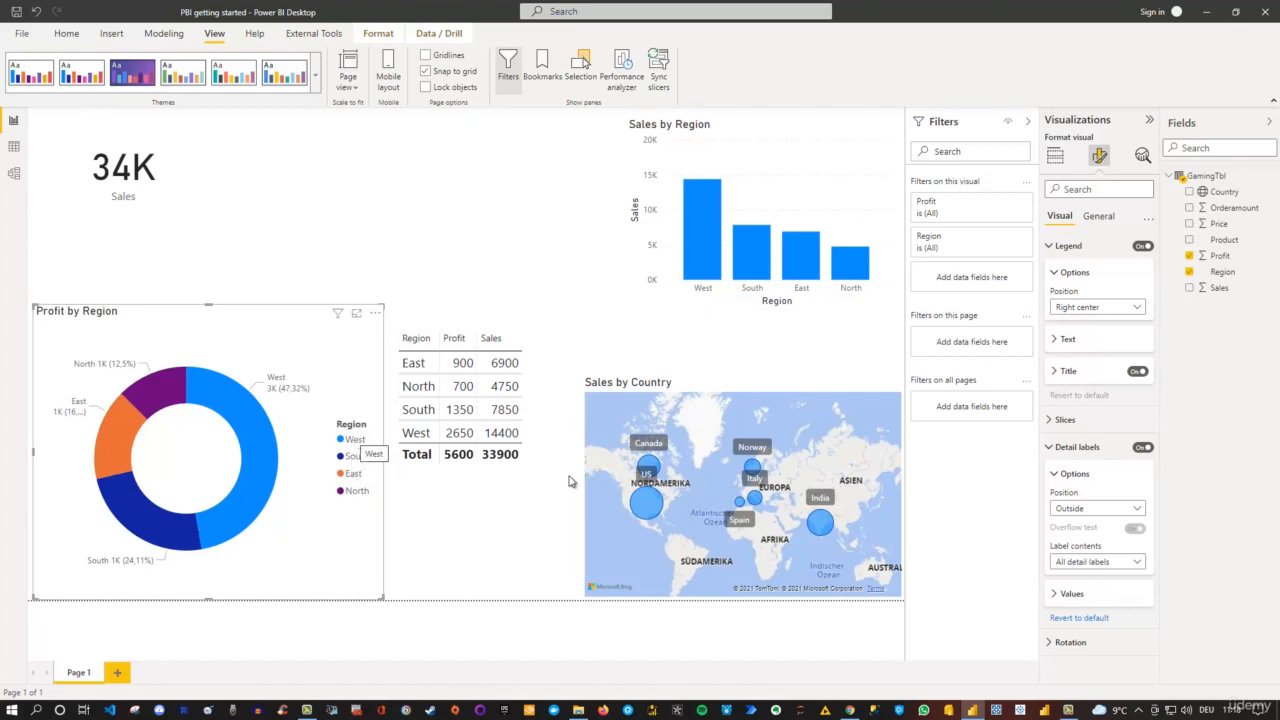
{"action": "left_click", "coordinate": [1081, 565]}
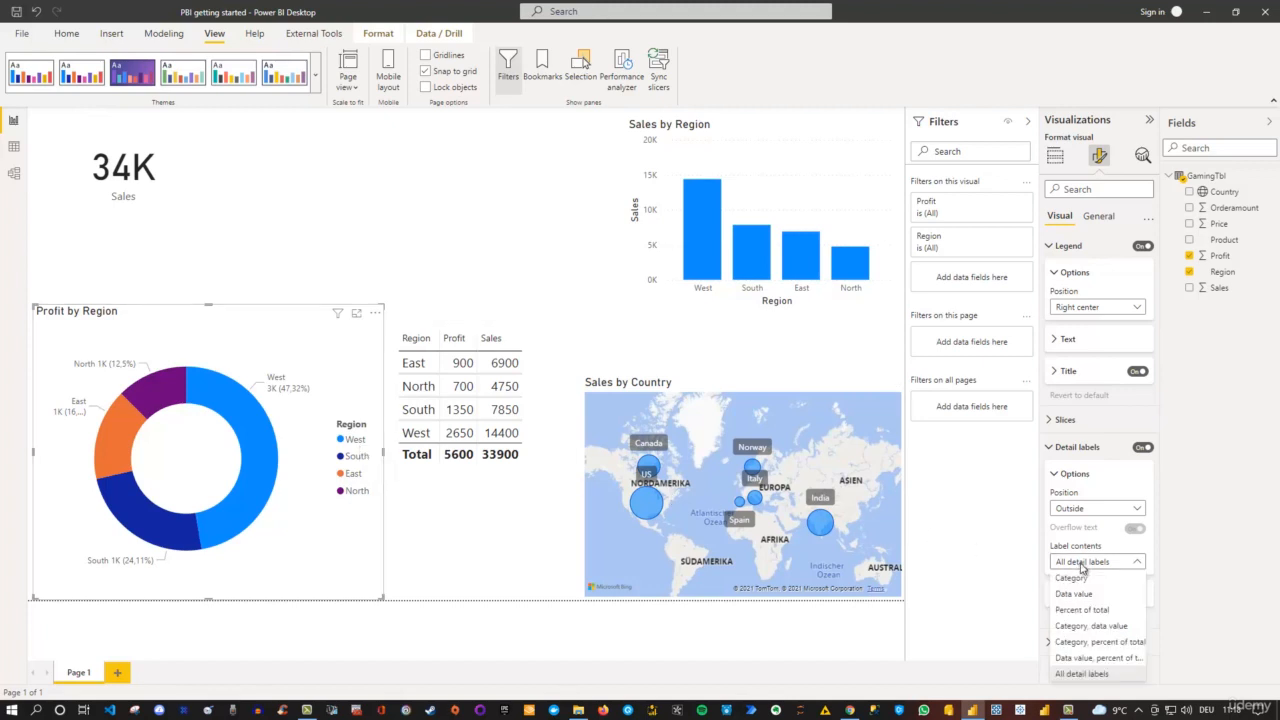
{"action": "left_click", "coordinate": [1100, 658]}
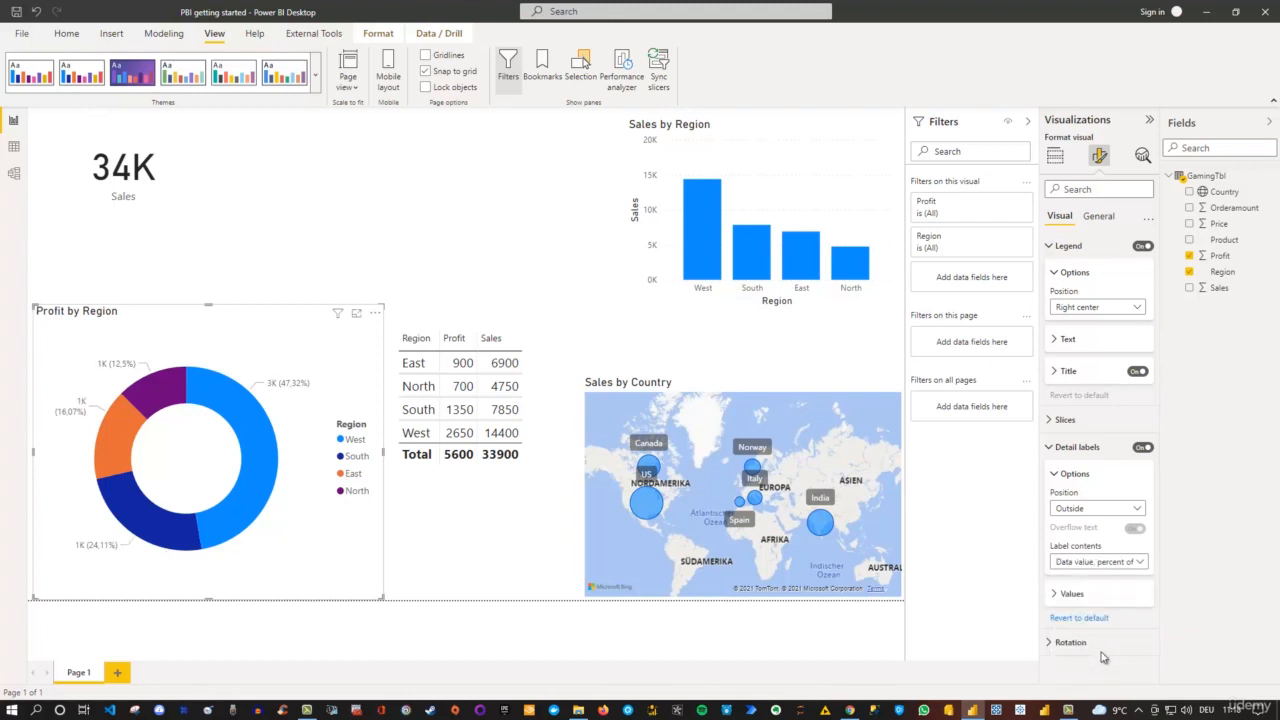
Try the donut chart's detail labels at Inside, and set their position to "Prefer outside"
{"action": "left_click", "coordinate": [1098, 510]}
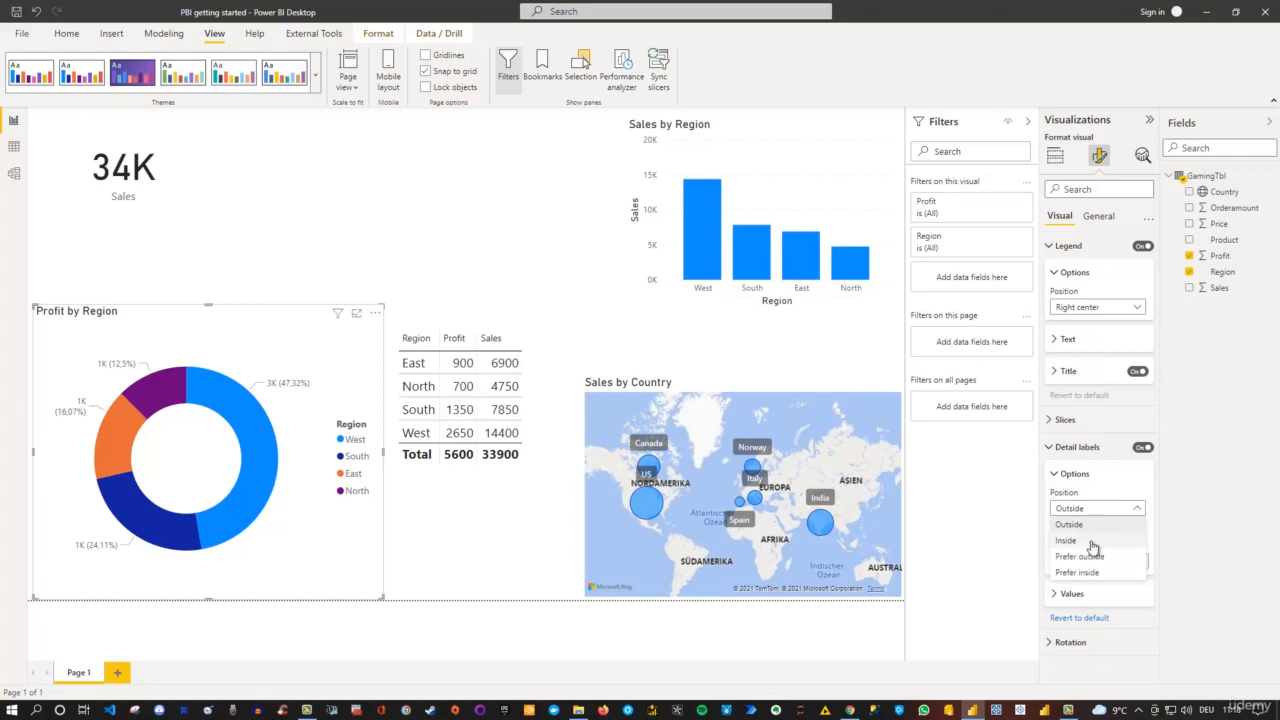
{"action": "left_click", "coordinate": [1088, 541]}
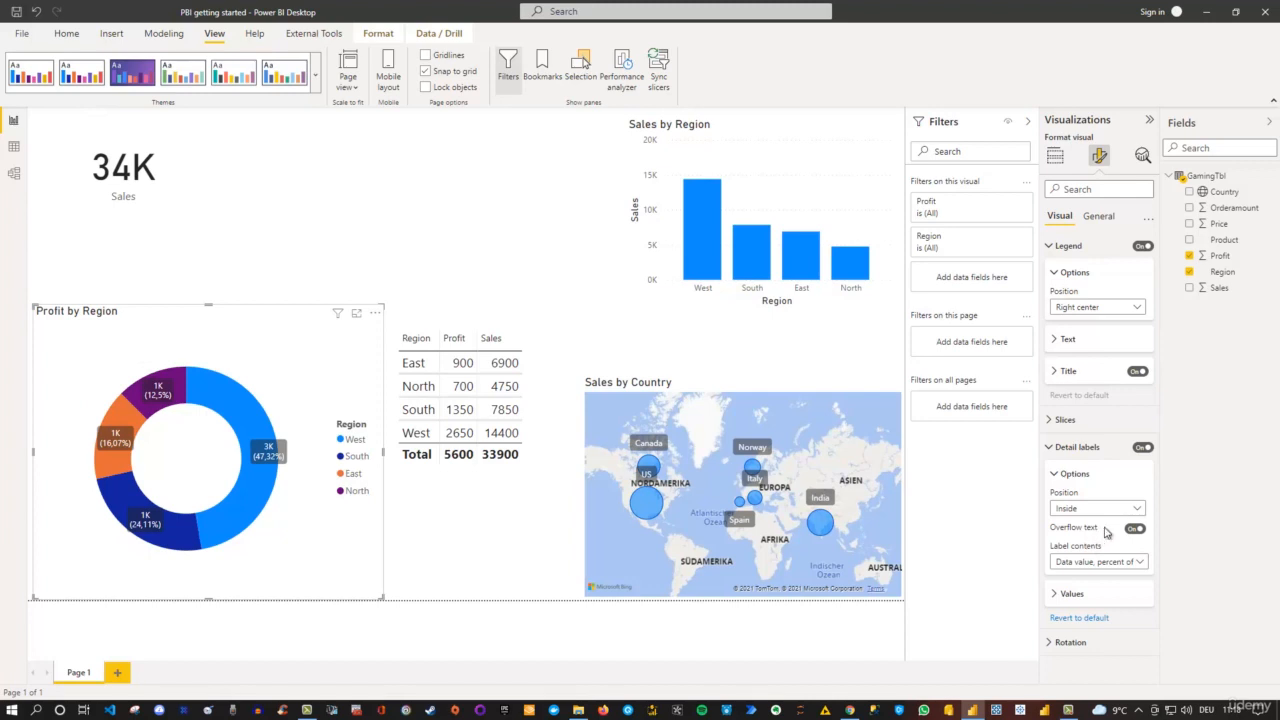
{"action": "left_click", "coordinate": [1112, 512]}
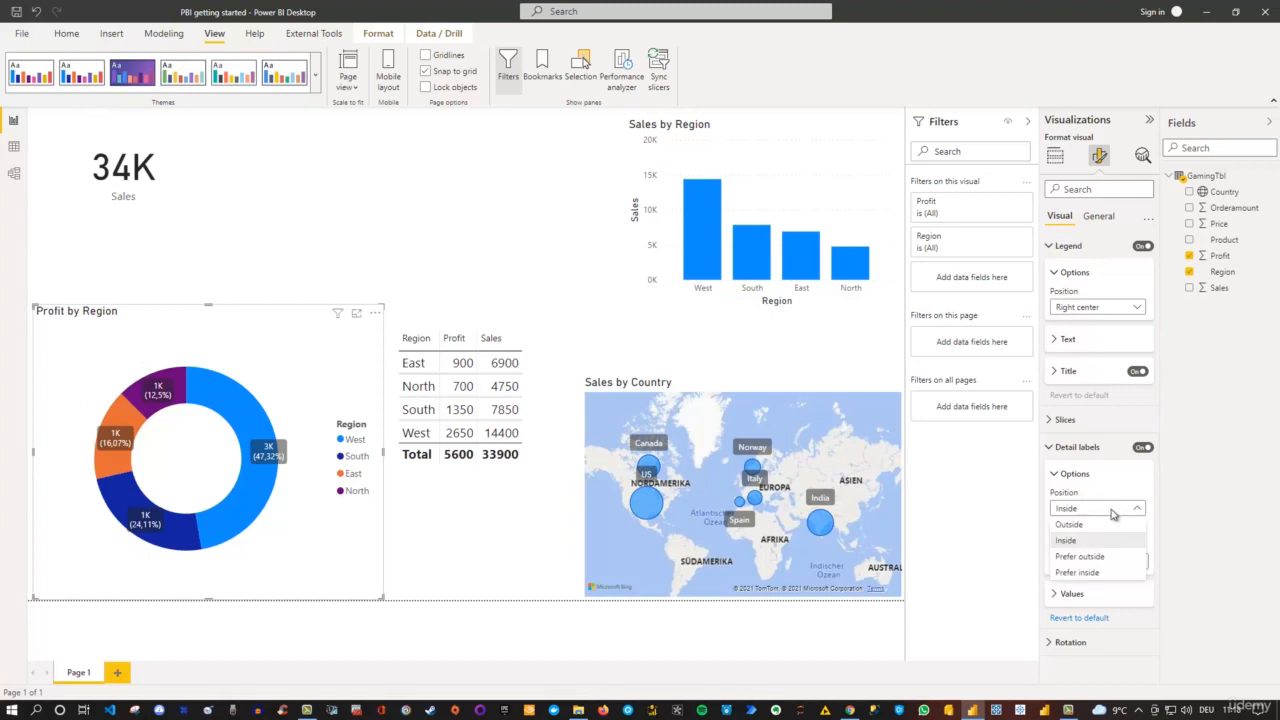
{"action": "left_click", "coordinate": [1089, 557]}
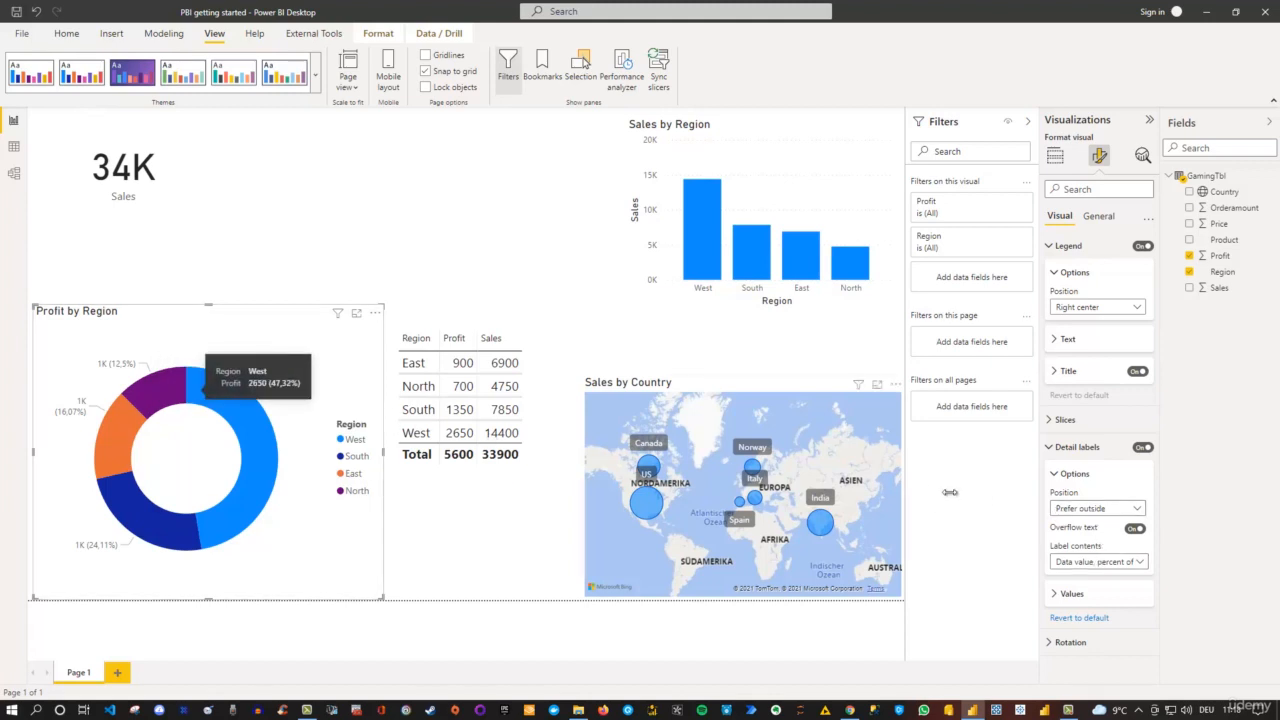
{"action": "left_click", "coordinate": [1051, 450]}
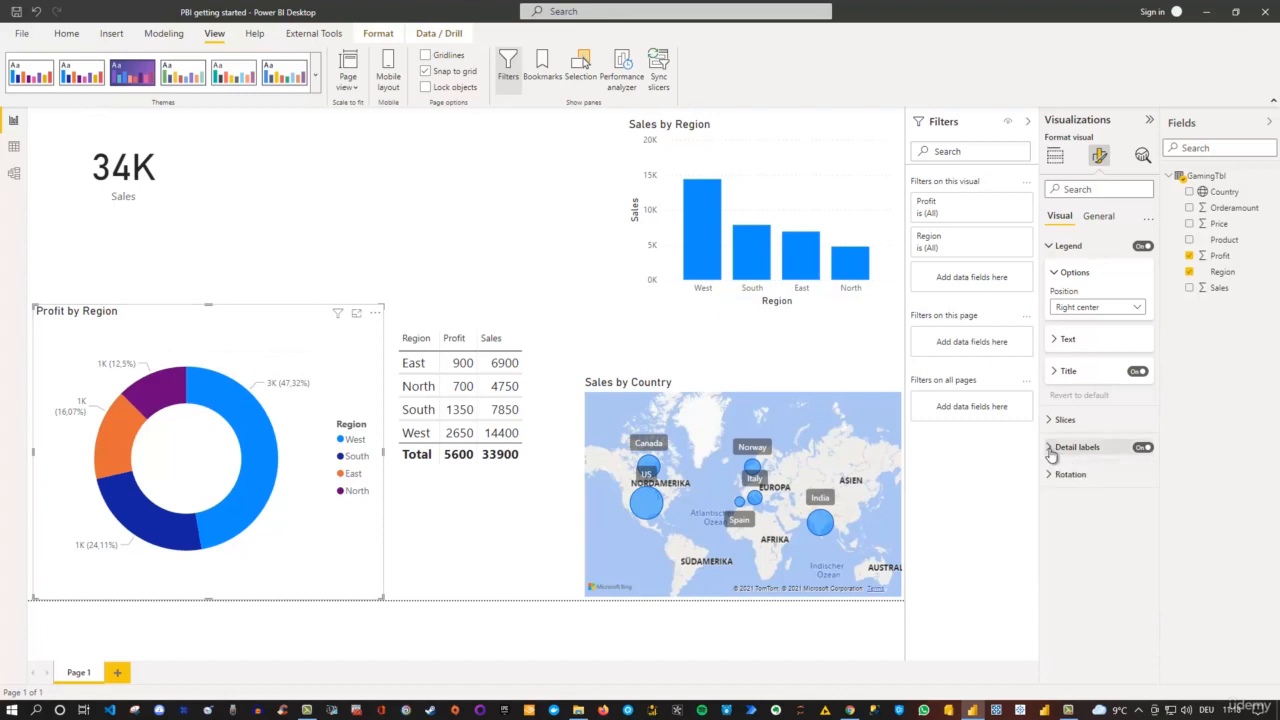
{"action": "left_click", "coordinate": [1051, 452]}
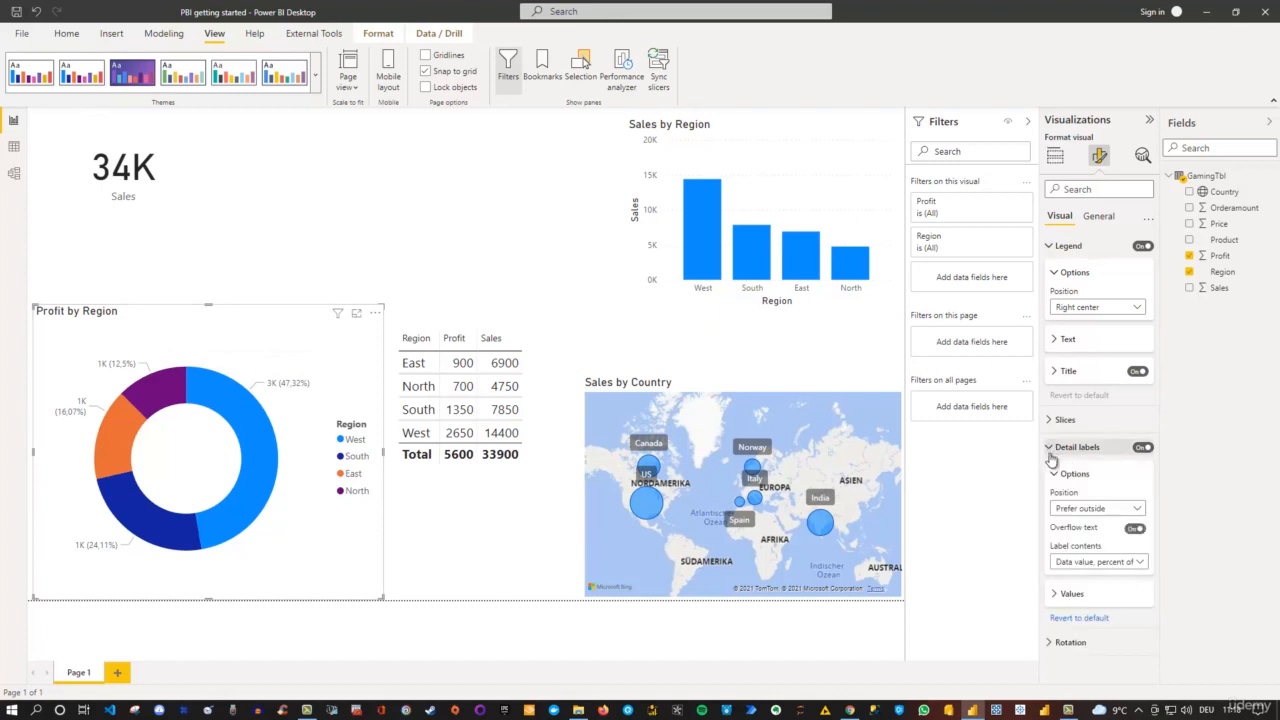
Set the display units of the donut chart's detail label values to None
{"action": "left_click", "coordinate": [1058, 596]}
{"action": "scroll", "coordinate": [1117, 577], "scroll_direction": "down", "scroll_amount": 3}
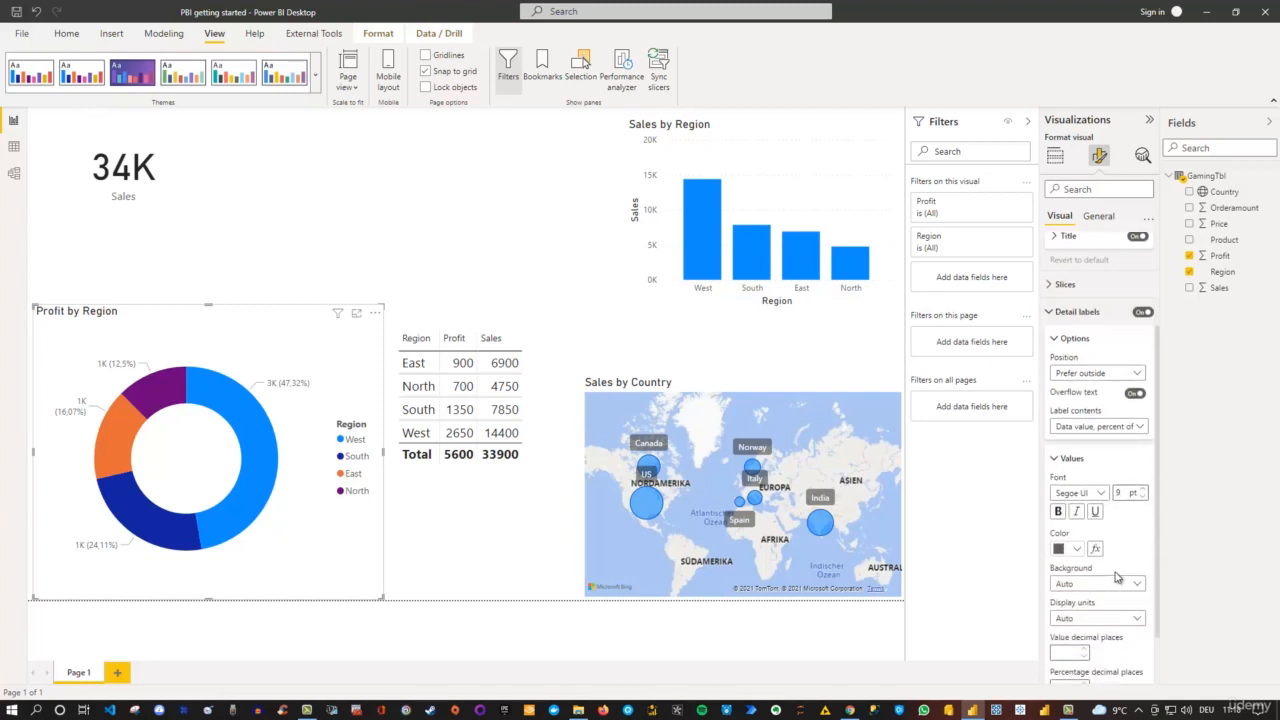
{"action": "scroll", "coordinate": [1112, 575], "scroll_direction": "down", "scroll_amount": 2}
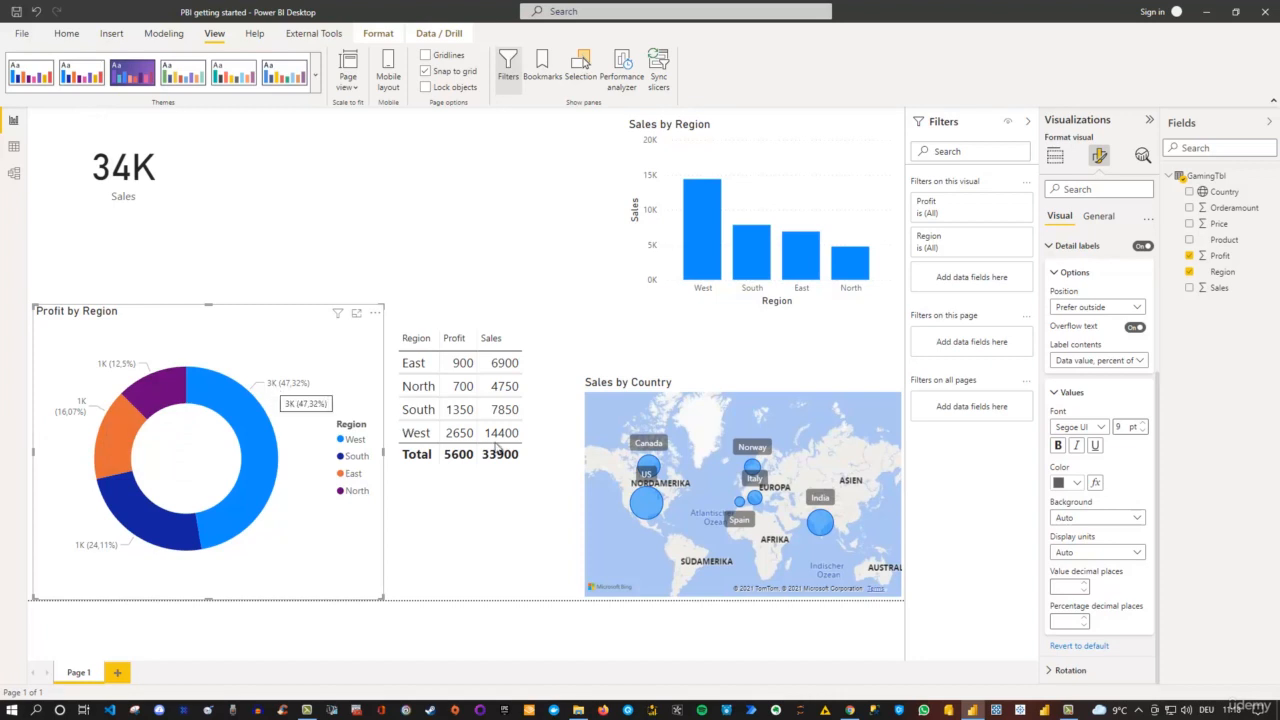
{"action": "left_click", "coordinate": [1088, 556]}
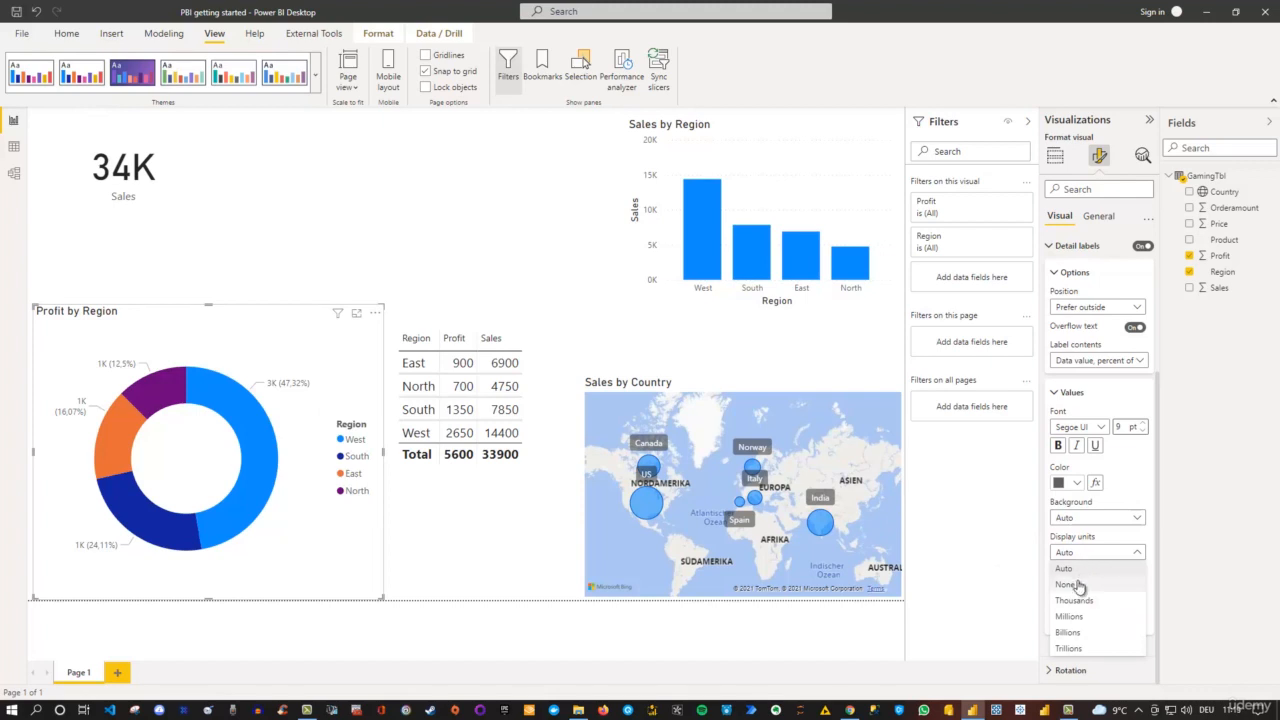
{"action": "left_click", "coordinate": [1070, 585]}
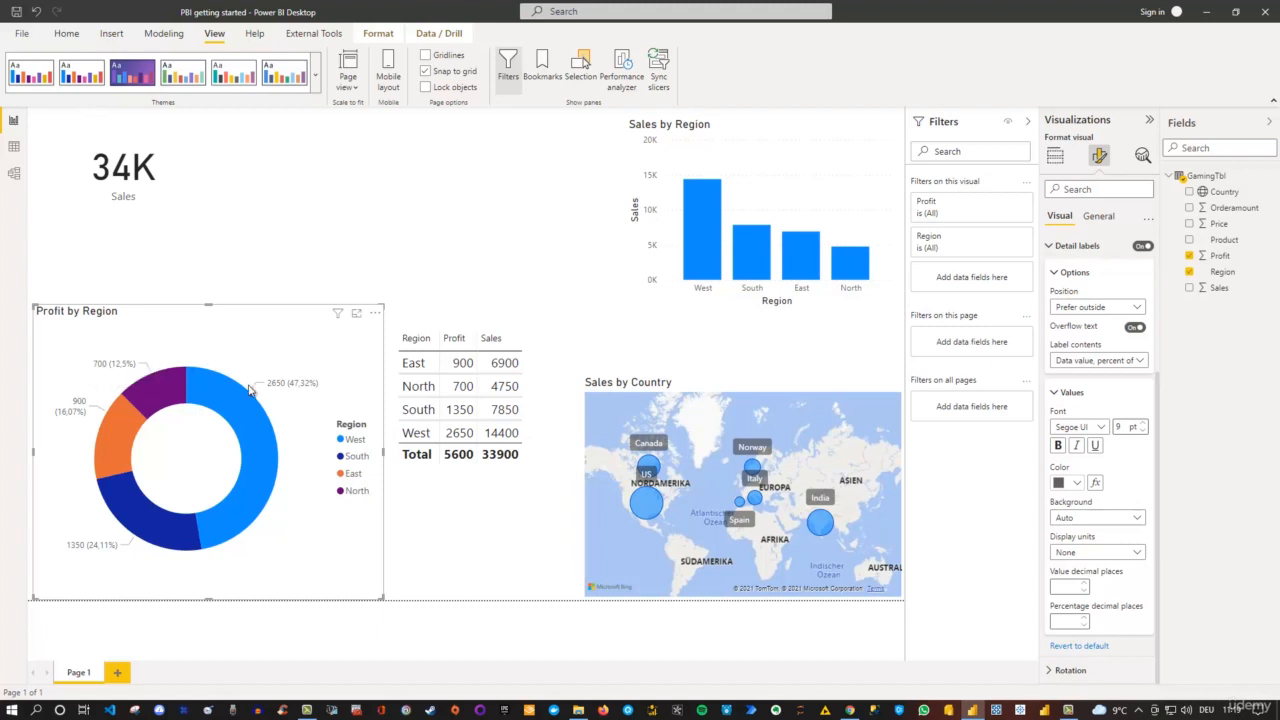
{"action": "left_click", "coordinate": [1090, 553]}
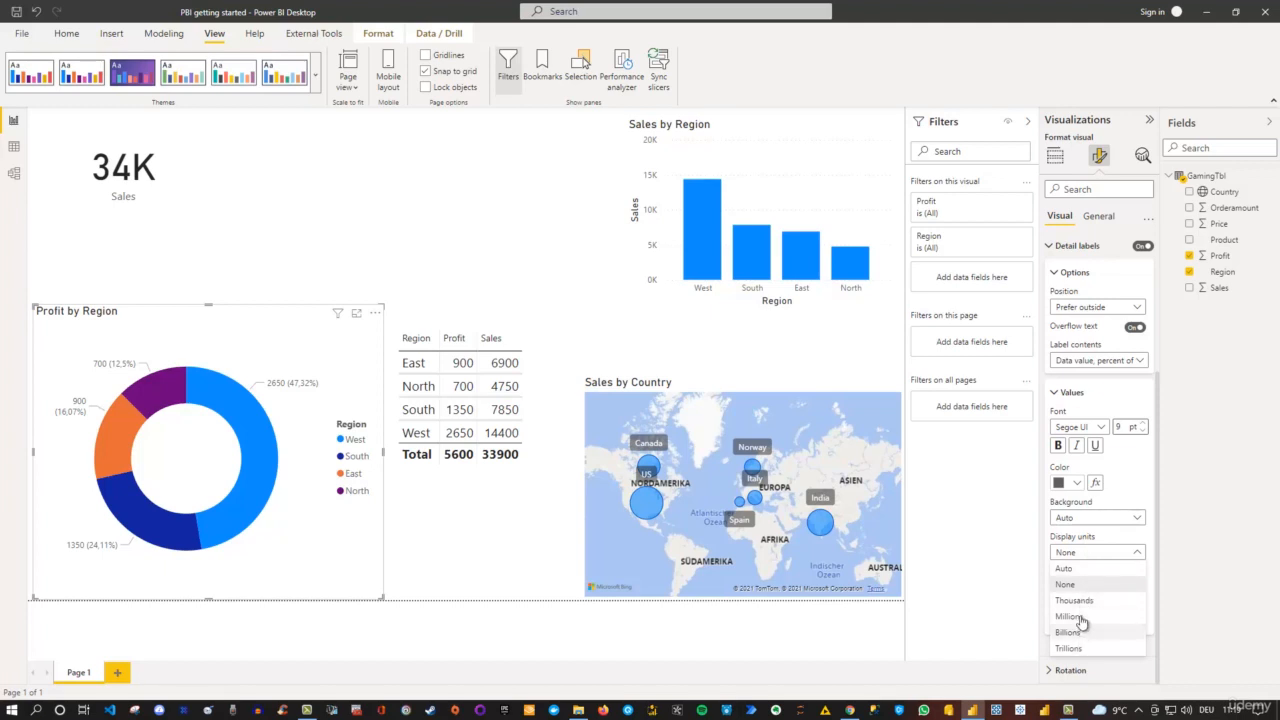
{"action": "left_click", "coordinate": [1082, 555]}
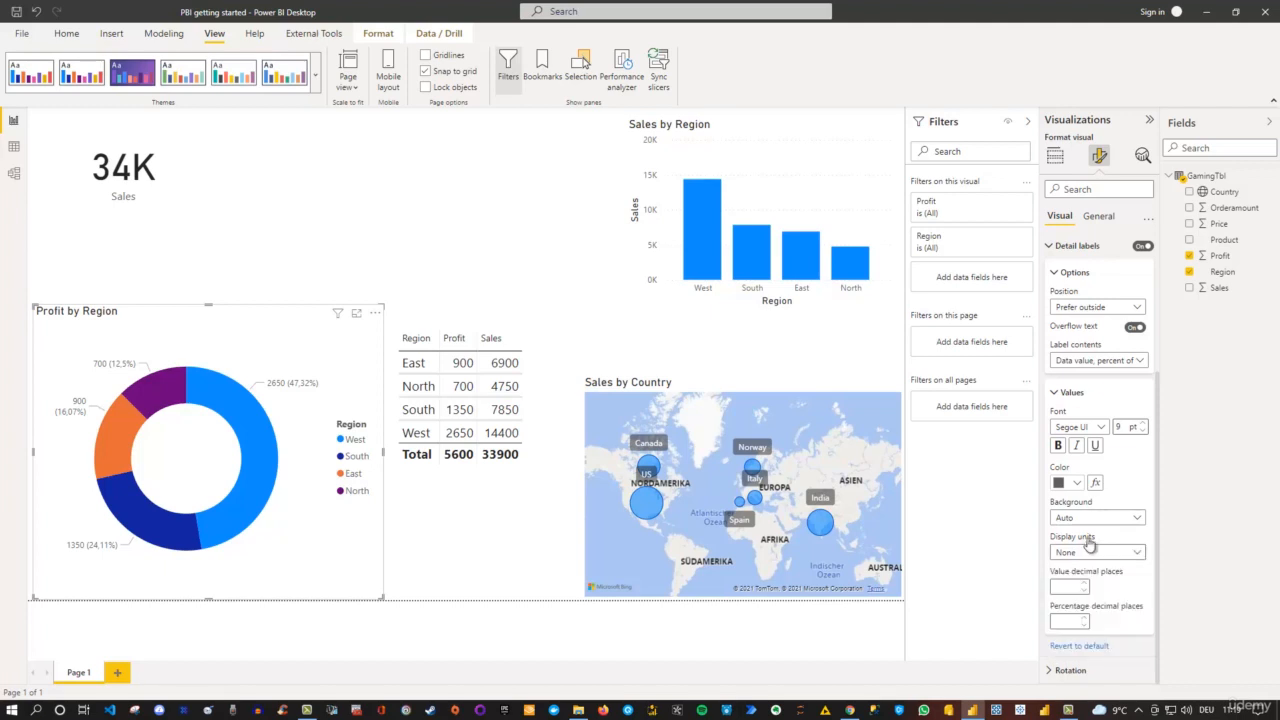
Turn on the background of the donut chart's detail label values and set their percentage decimal places to 1
{"action": "left_click", "coordinate": [1090, 520]}
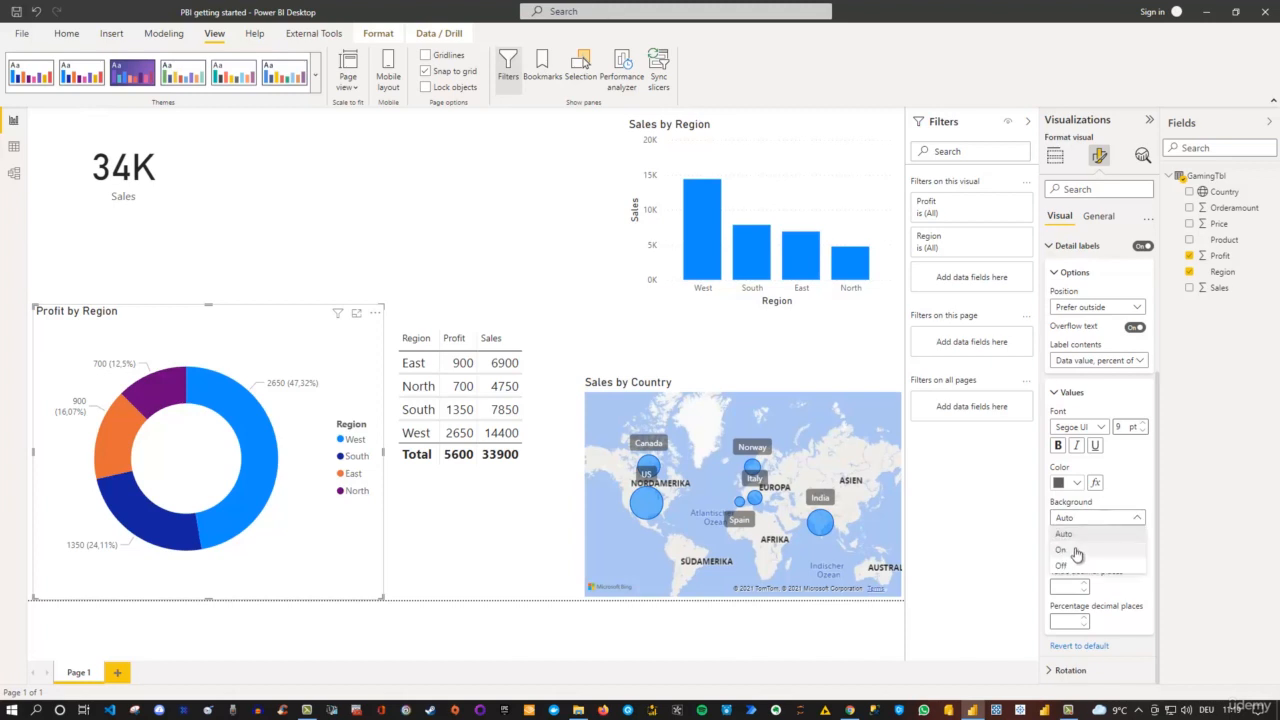
{"action": "left_click", "coordinate": [1080, 550]}
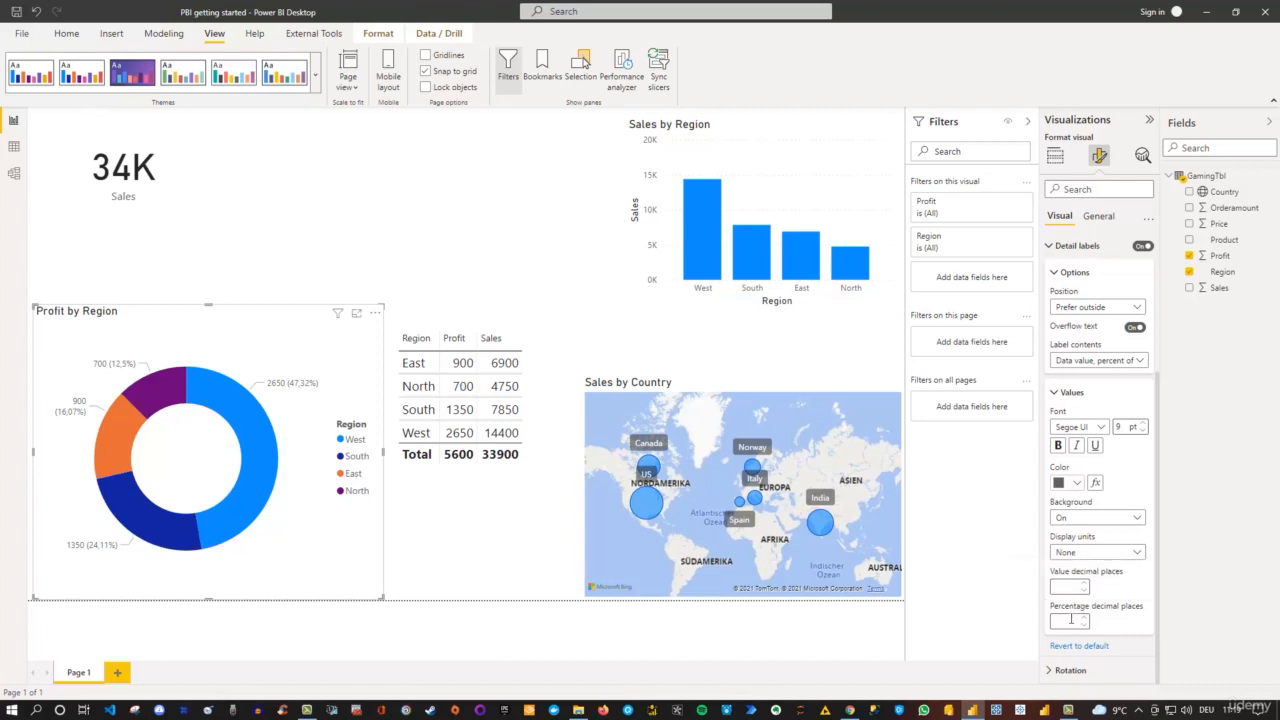
{"action": "left_click", "coordinate": [1053, 621]}
{"action": "type", "text": "0"}
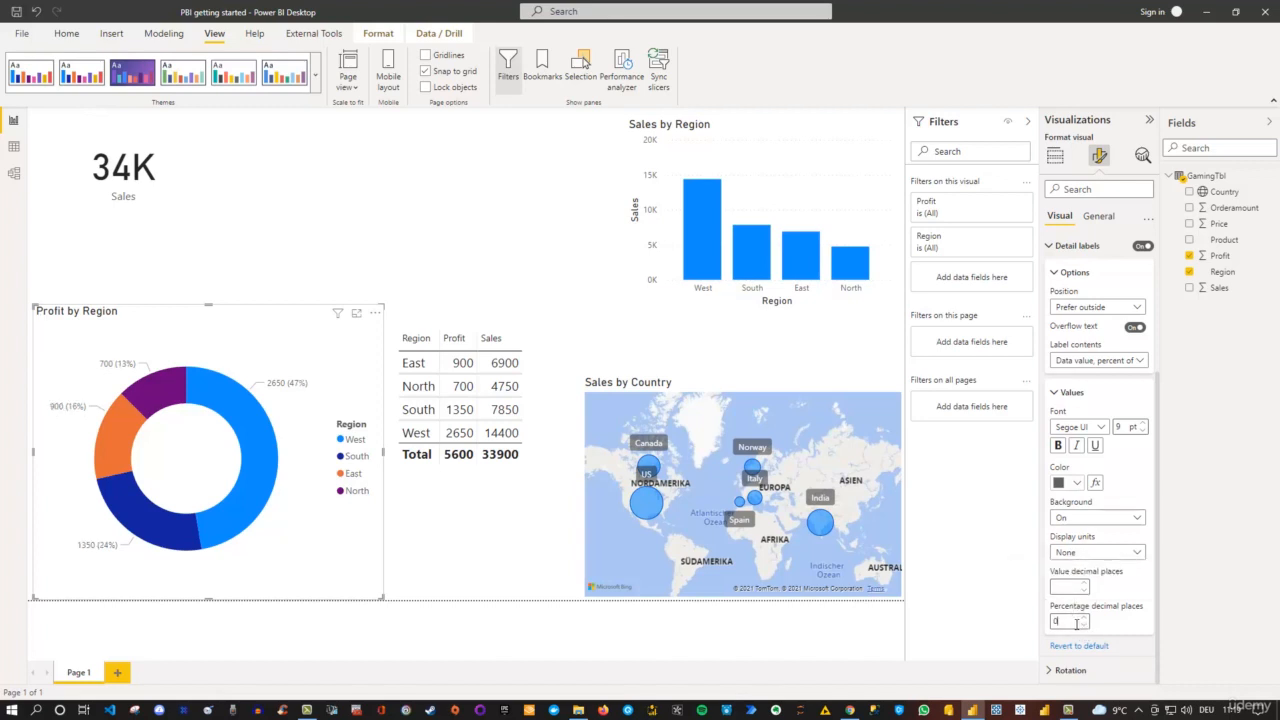
{"action": "left_click_drag", "start_coordinate": [1052, 619], "coordinate": [1047, 622]}
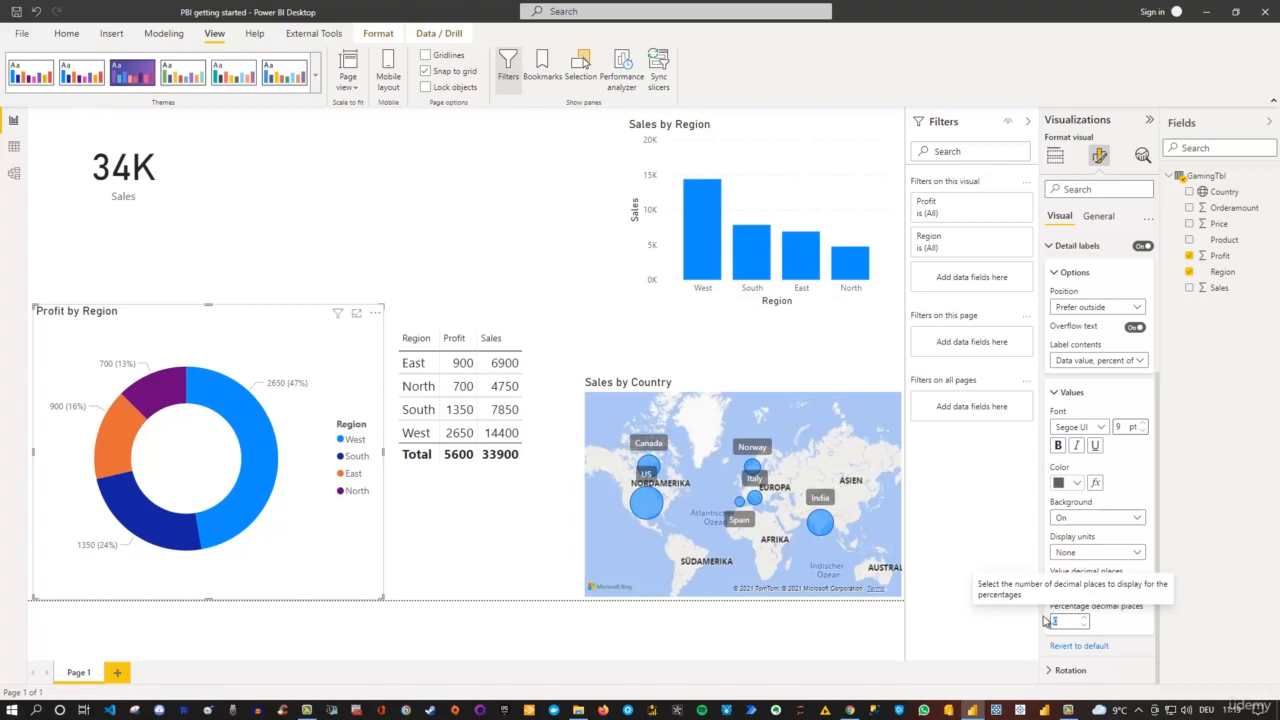
{"action": "type", "text": "1"}
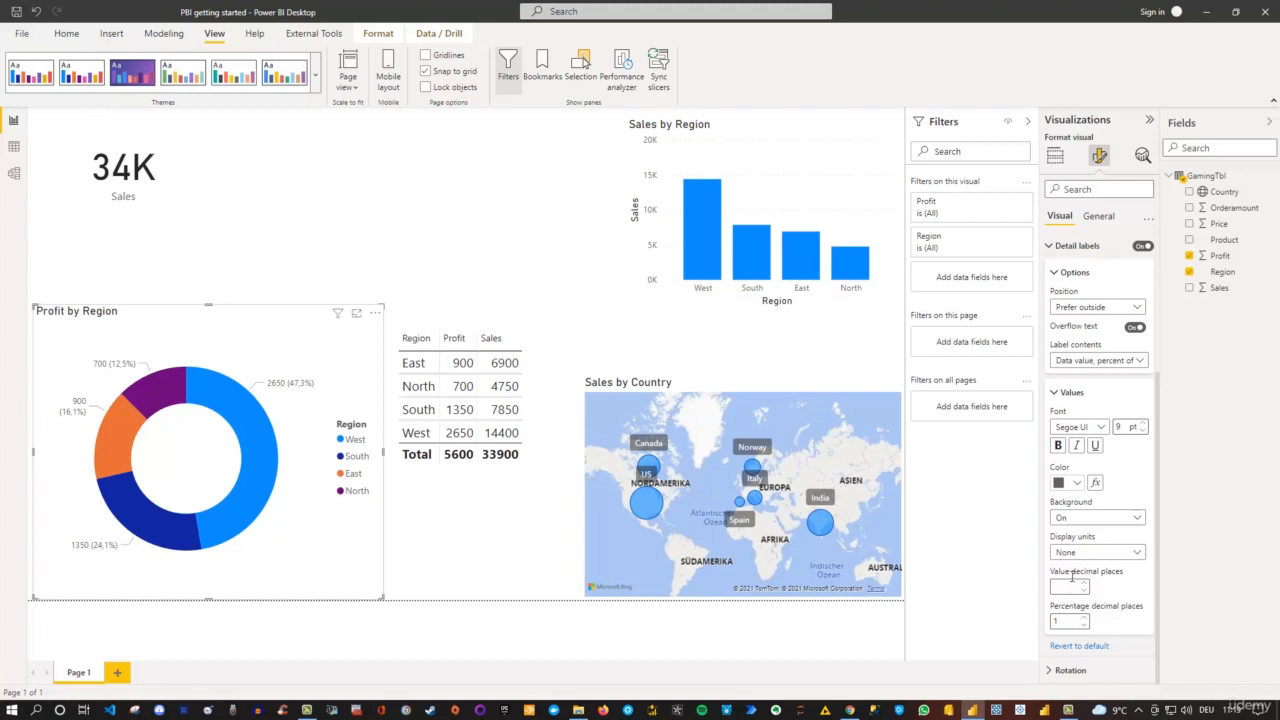
Set the donut chart's detail label values to font size 11 pt and colour them black
{"action": "double_click", "coordinate": [1118, 428]}
{"action": "left_click", "coordinate": [1144, 425]}
{"action": "left_click", "coordinate": [1144, 425]}
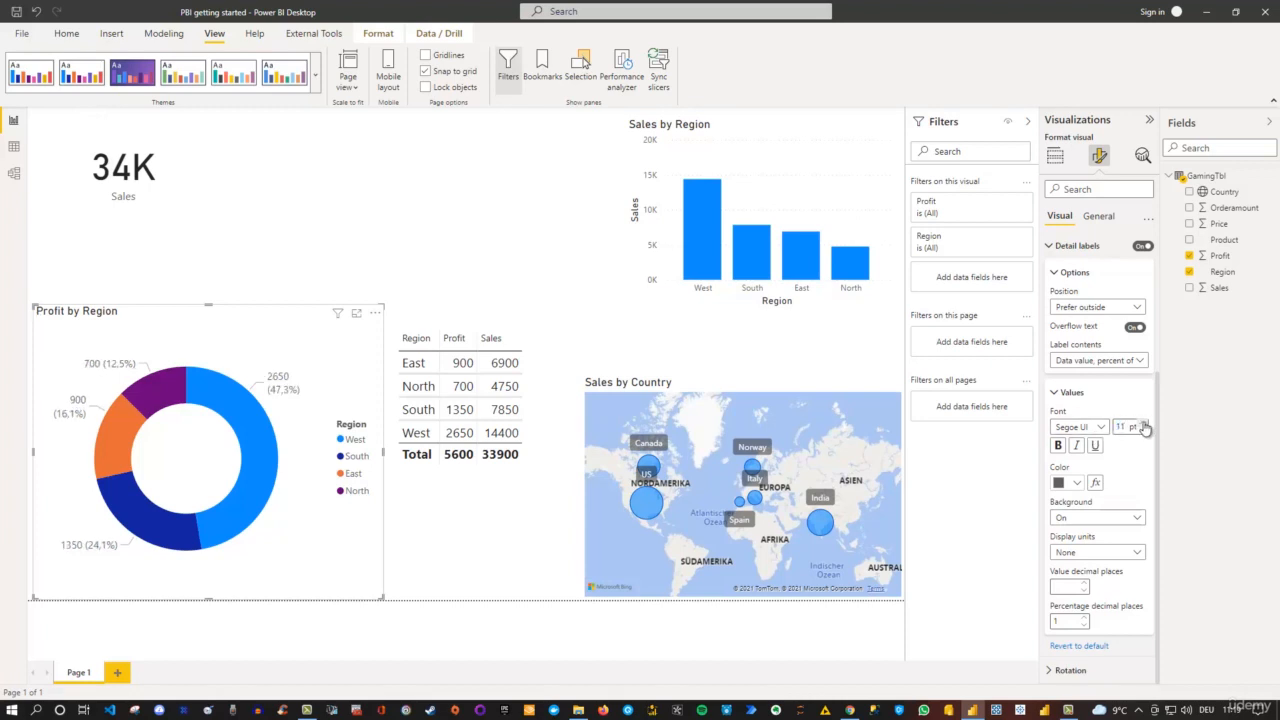
{"action": "left_click", "coordinate": [1078, 483]}
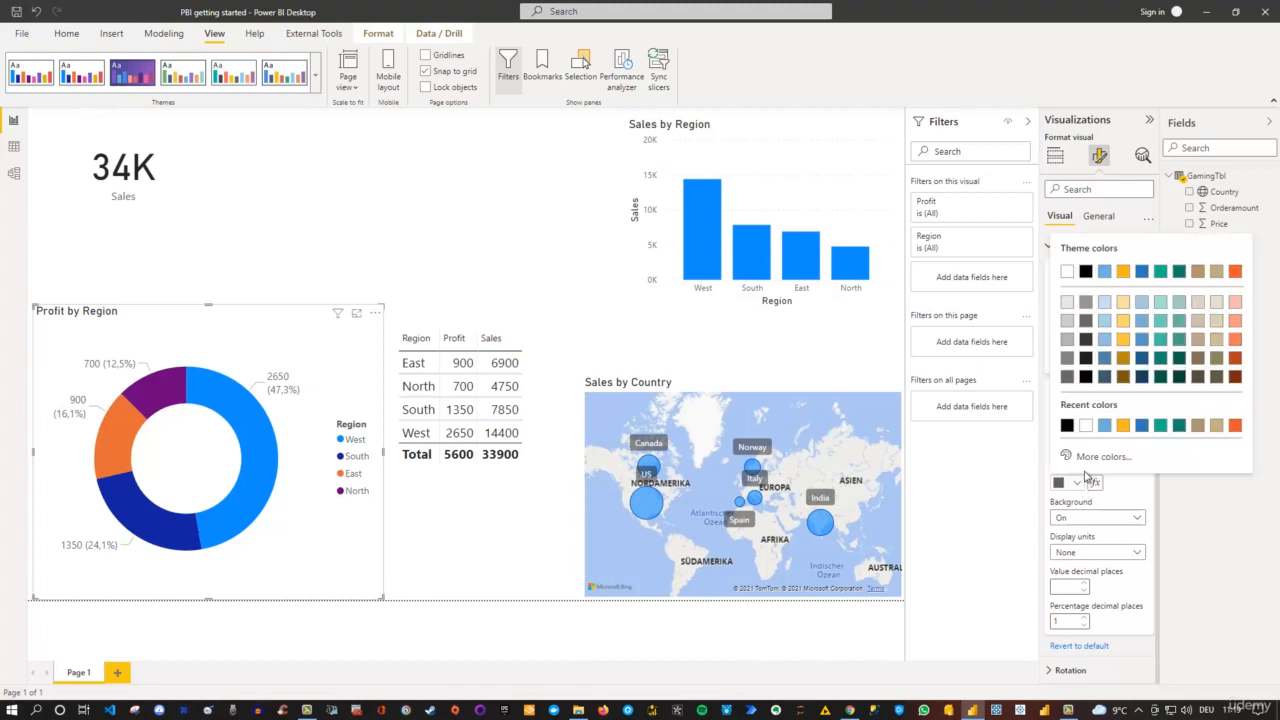
{"action": "left_click", "coordinate": [1086, 271]}
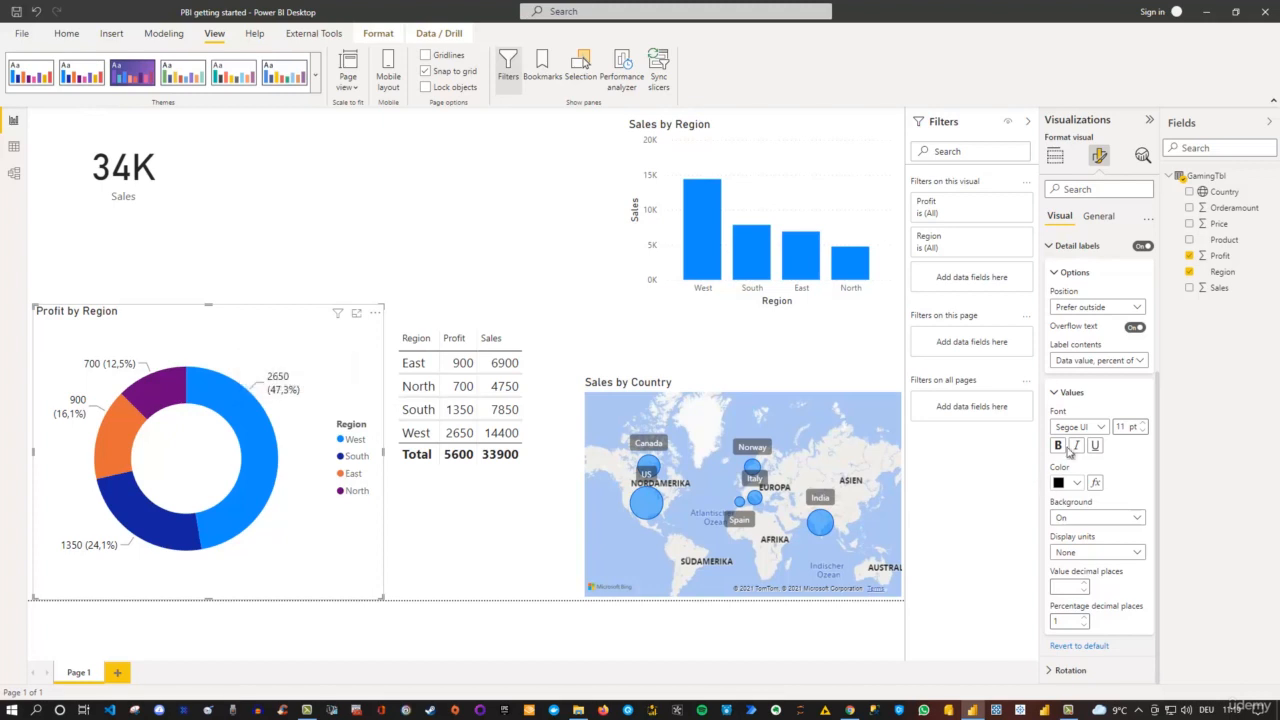
{"action": "left_click", "coordinate": [1057, 395]}
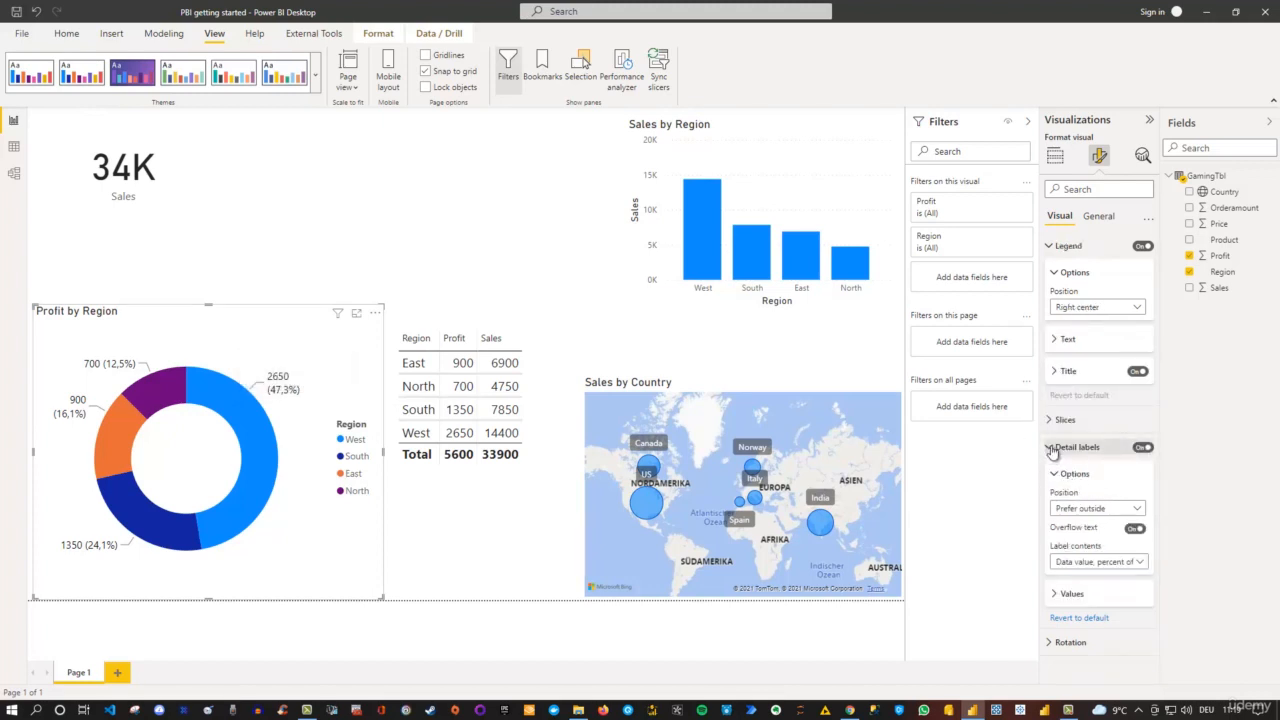
{"action": "mouse_move", "coordinate": [252, 437]}
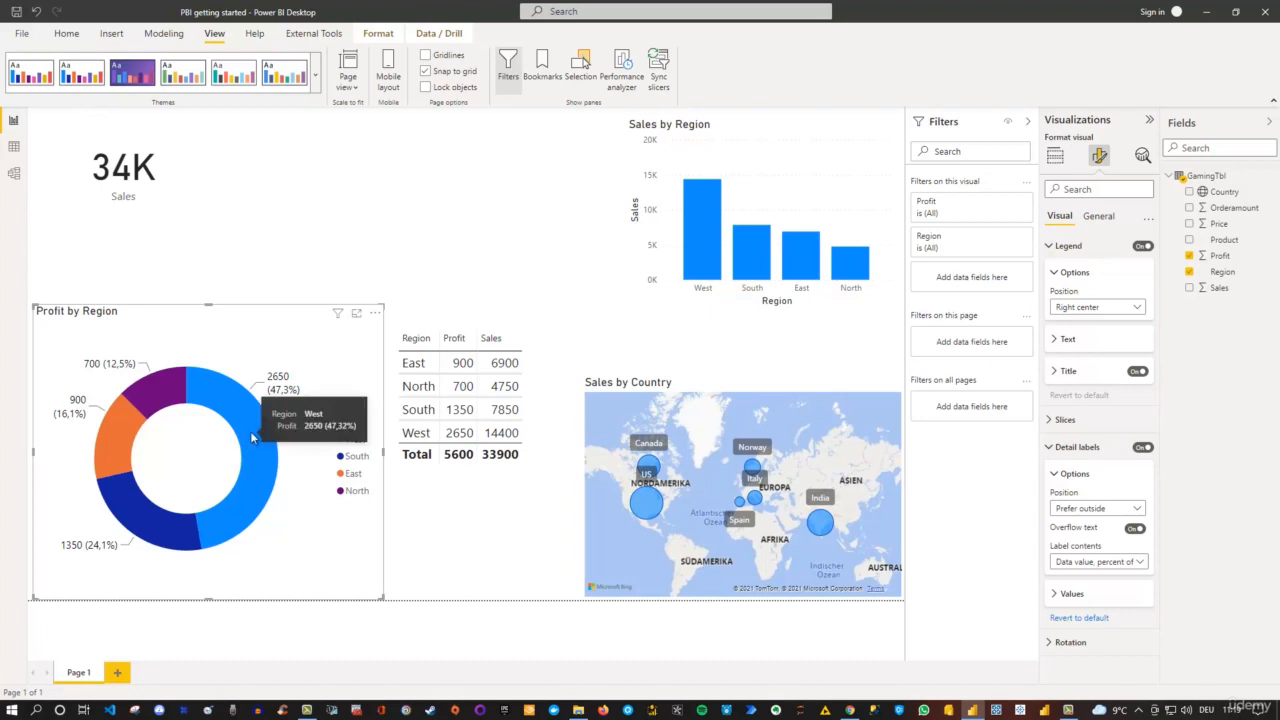
{"action": "left_click", "coordinate": [1052, 449]}
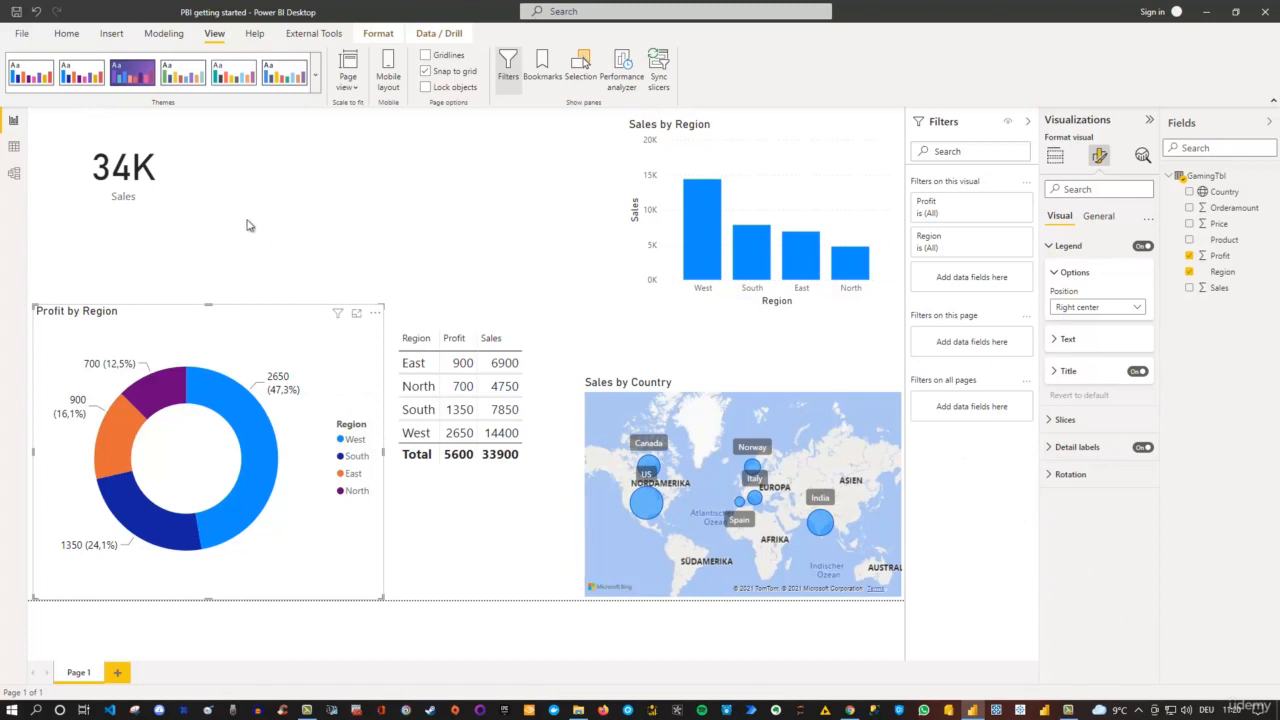
Convert the Sales card into a multi-row card
{"action": "left_click", "coordinate": [167, 211]}
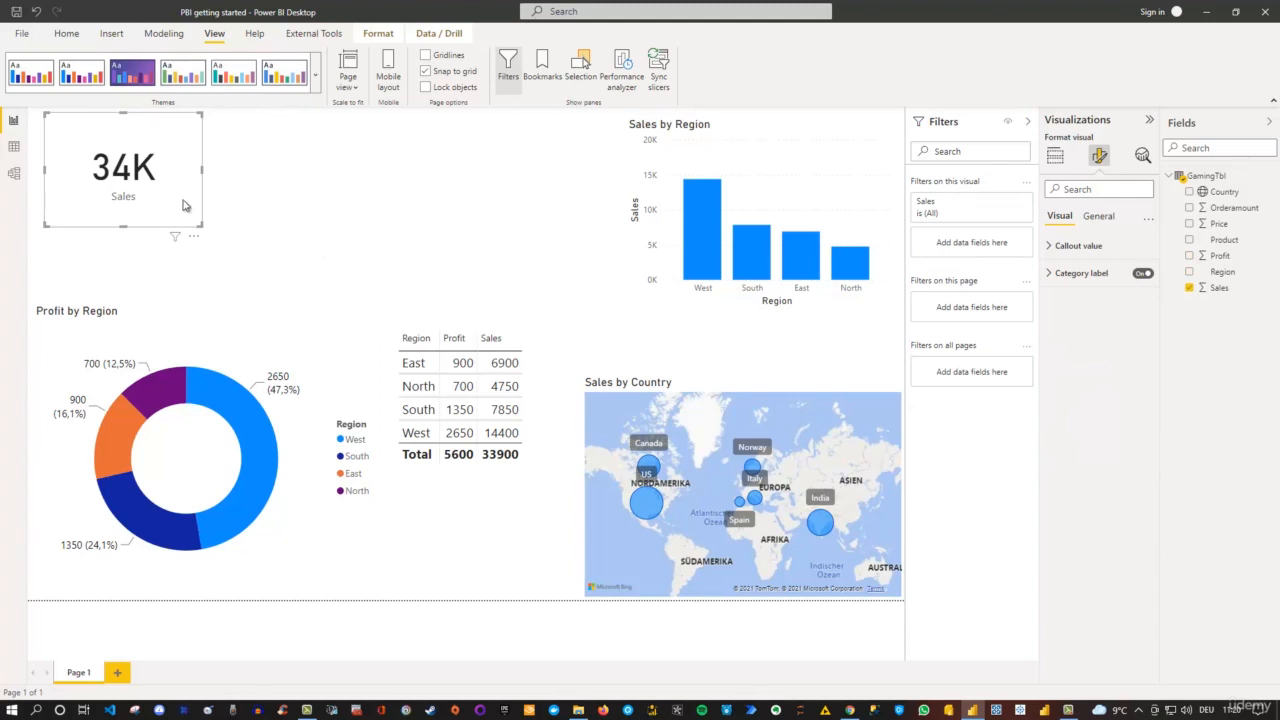
{"action": "left_click", "coordinate": [1055, 158]}
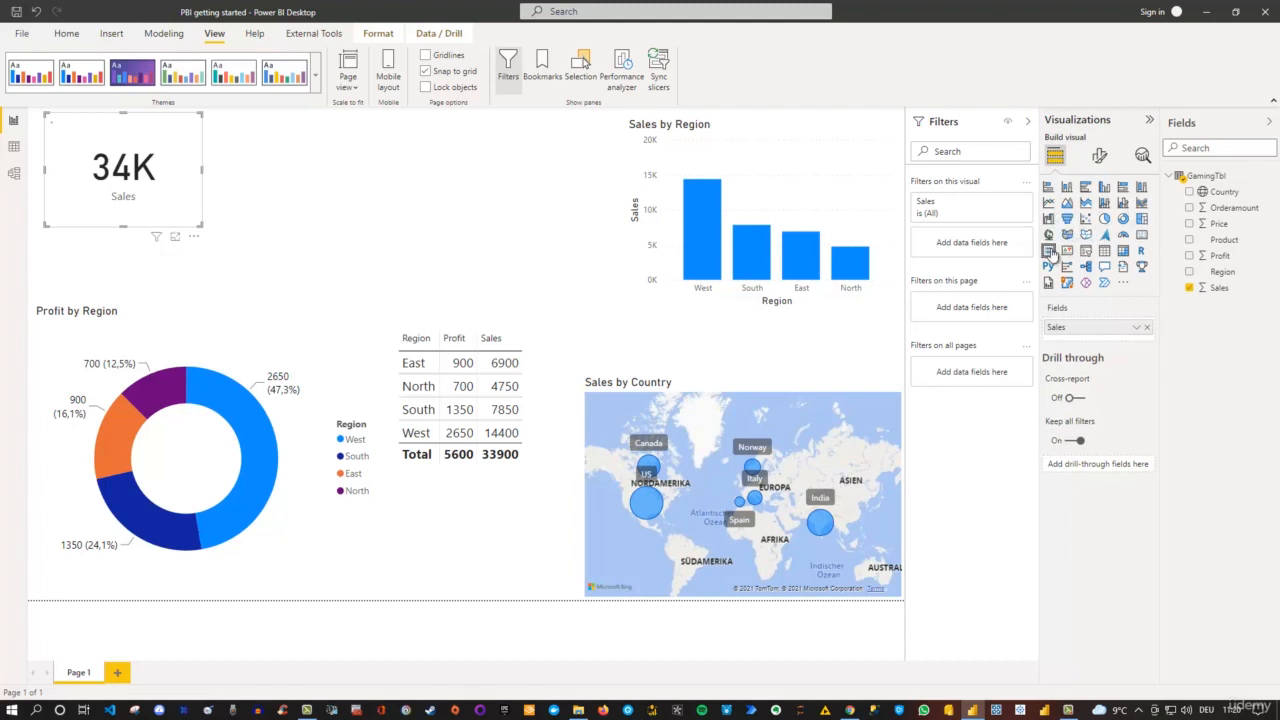
{"action": "left_click", "coordinate": [1050, 253]}
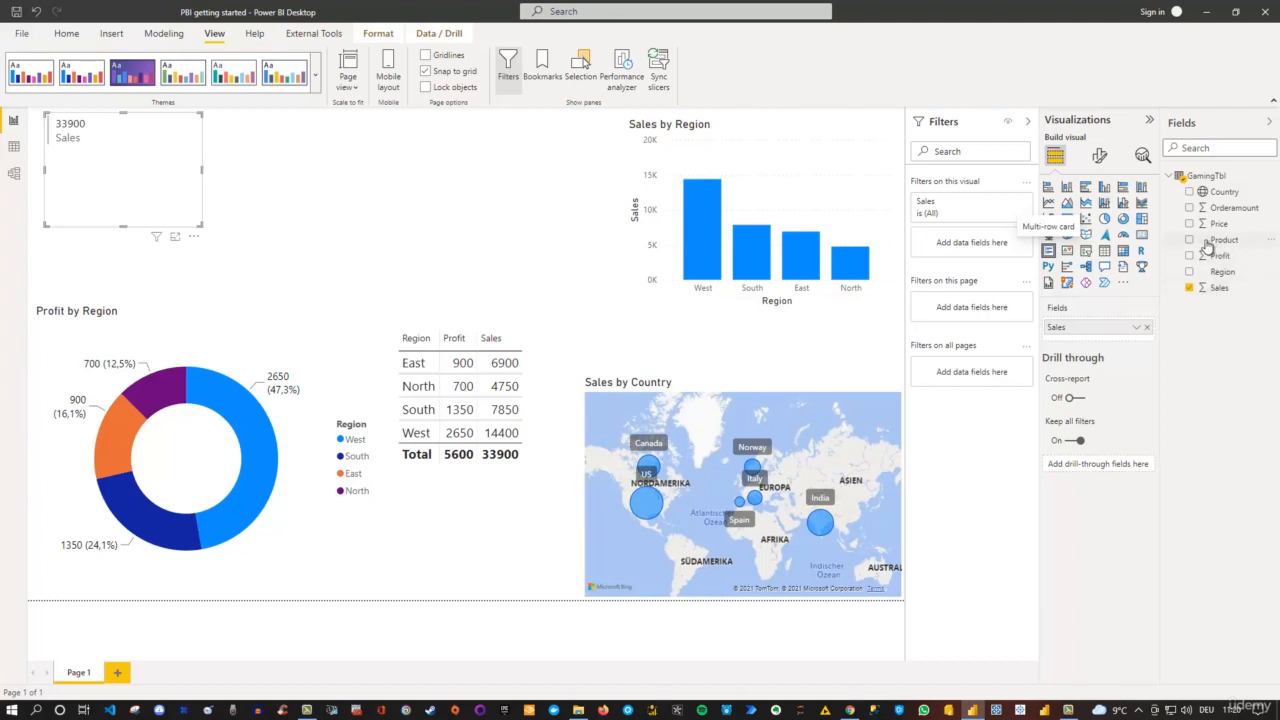
Try the Product field in the multi-row card, and replace it with the Profit field
{"action": "left_click_drag", "start_coordinate": [1222, 246], "coordinate": [1100, 335]}
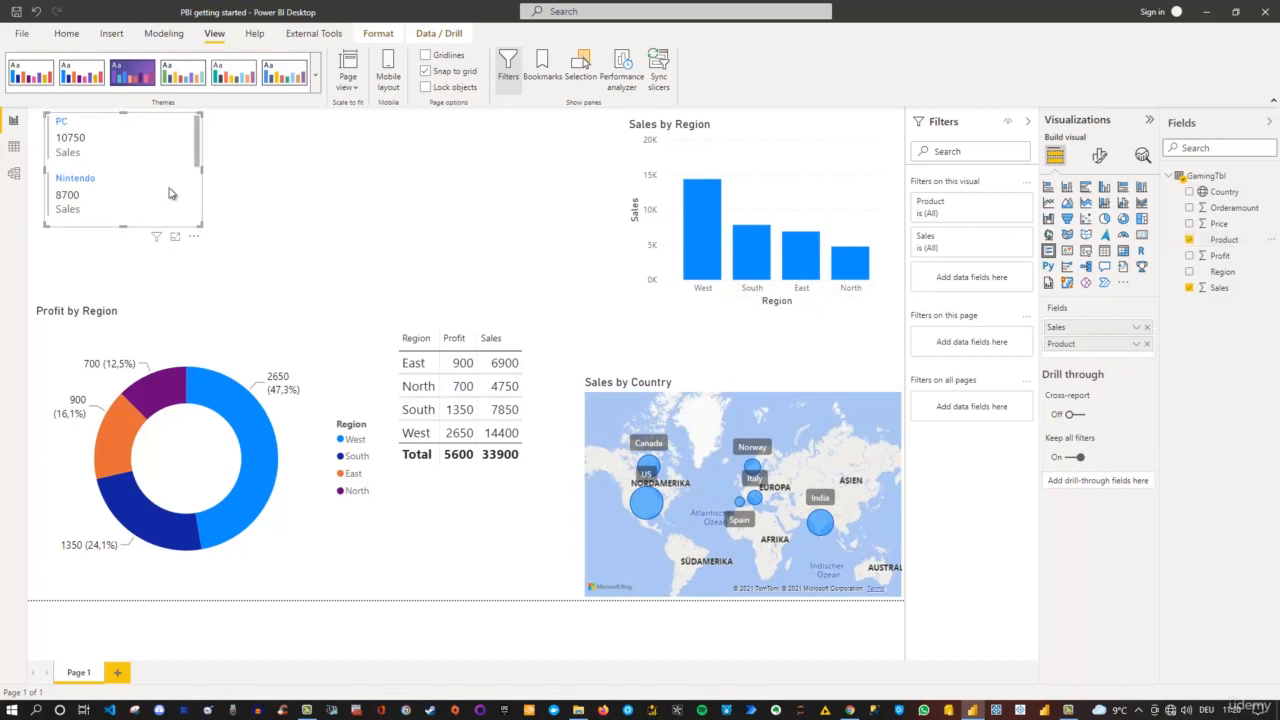
{"action": "left_click", "coordinate": [1147, 343]}
{"action": "left_click_drag", "start_coordinate": [1217, 260], "coordinate": [1098, 332]}
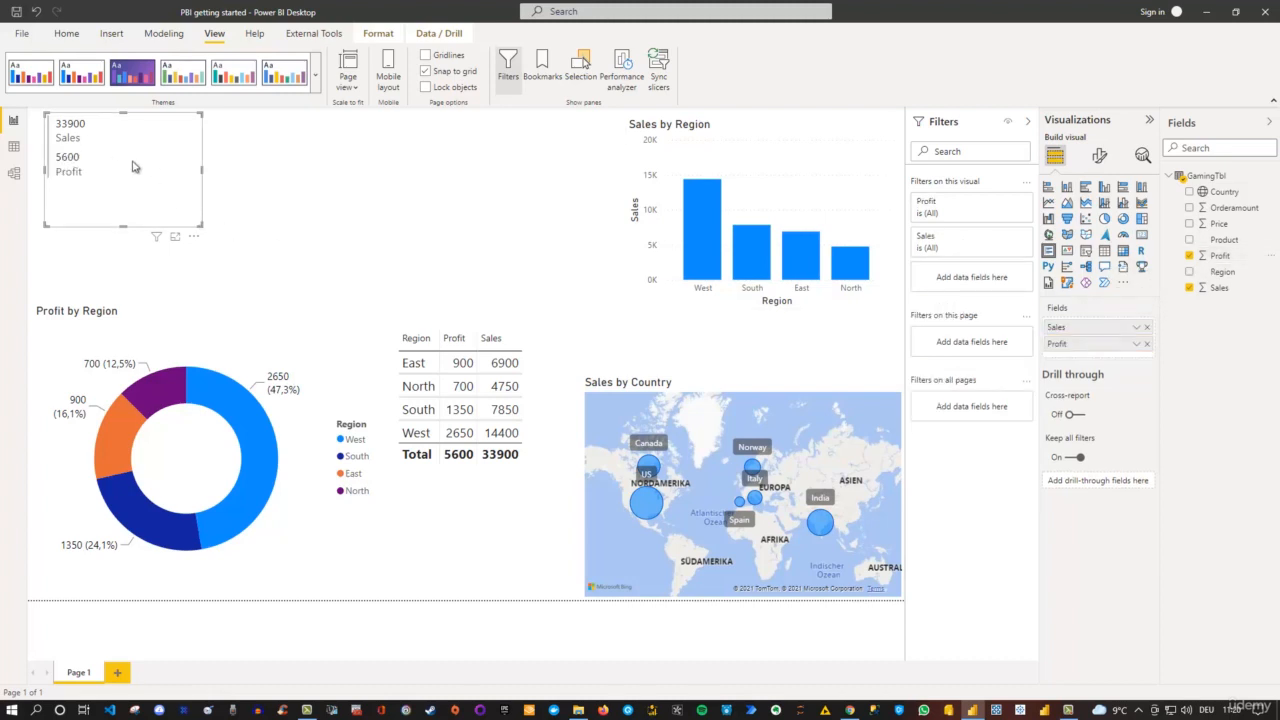
Resize the multi-row card into a wide, flat strip with its values in one row, and add Price summarized as Average
{"action": "left_click_drag", "start_coordinate": [202, 226], "coordinate": [246, 166]}
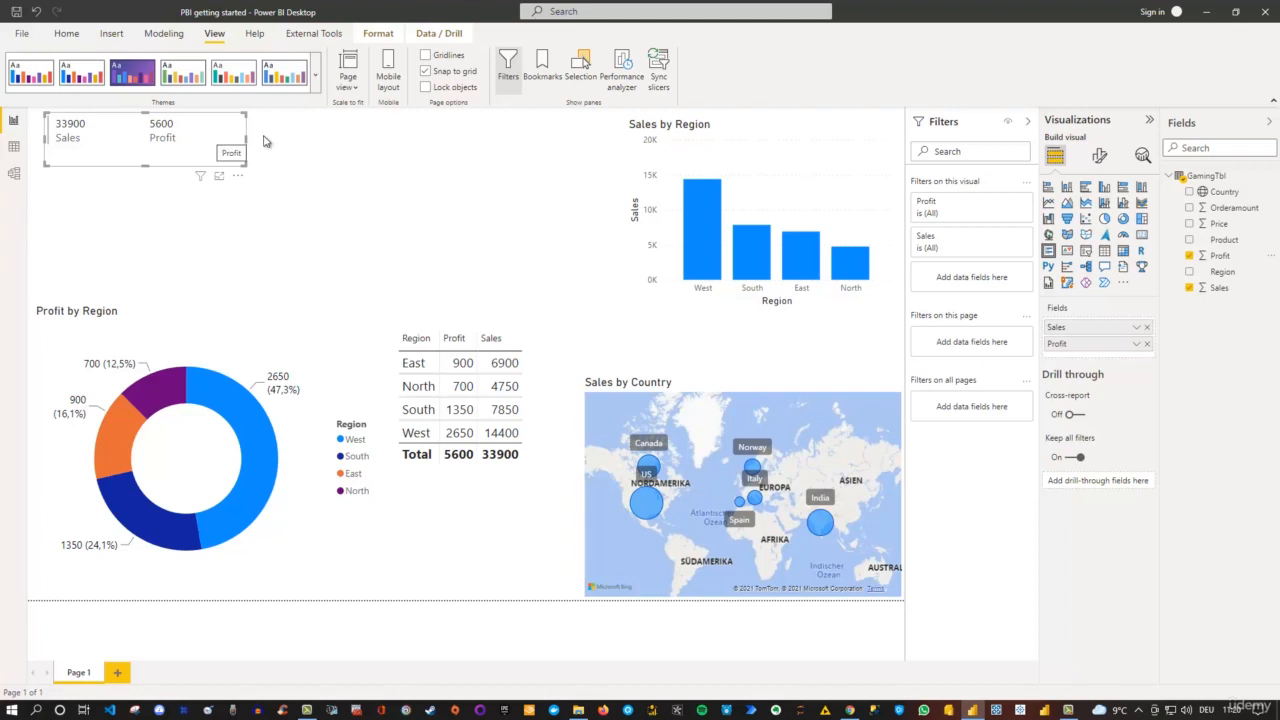
{"action": "left_click", "coordinate": [1190, 224]}
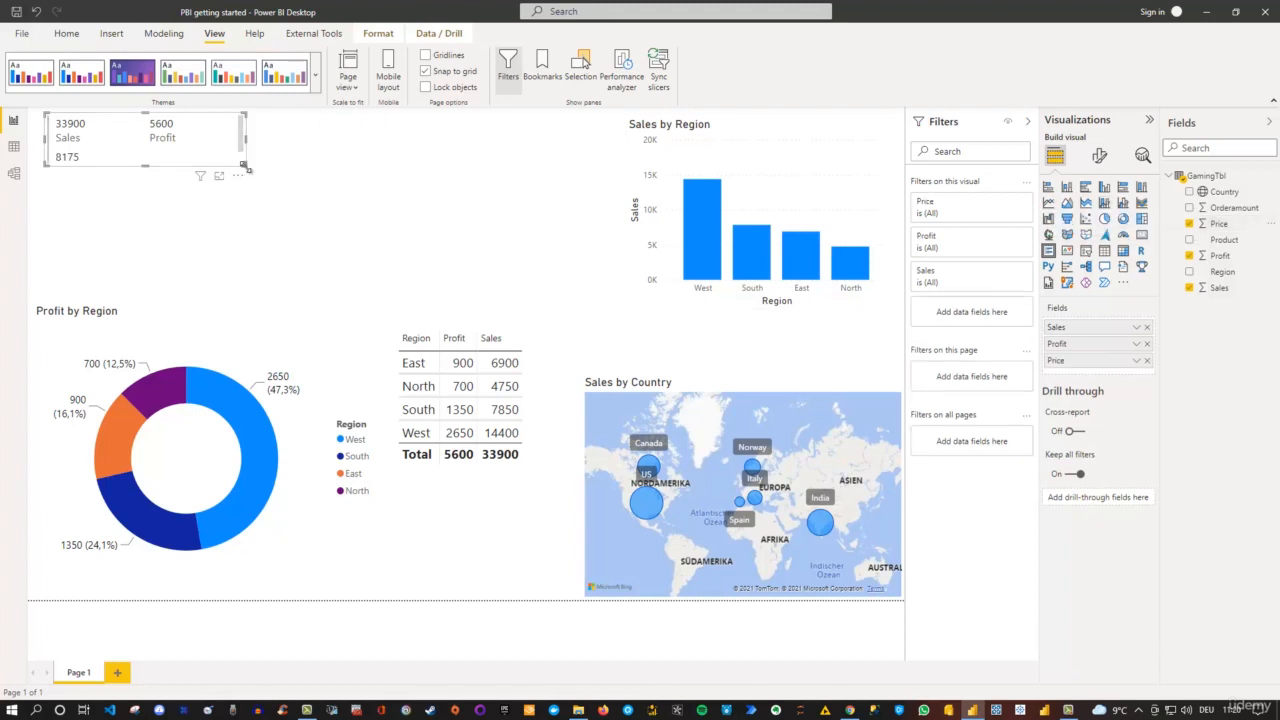
{"action": "left_click_drag", "start_coordinate": [244, 167], "coordinate": [330, 168]}
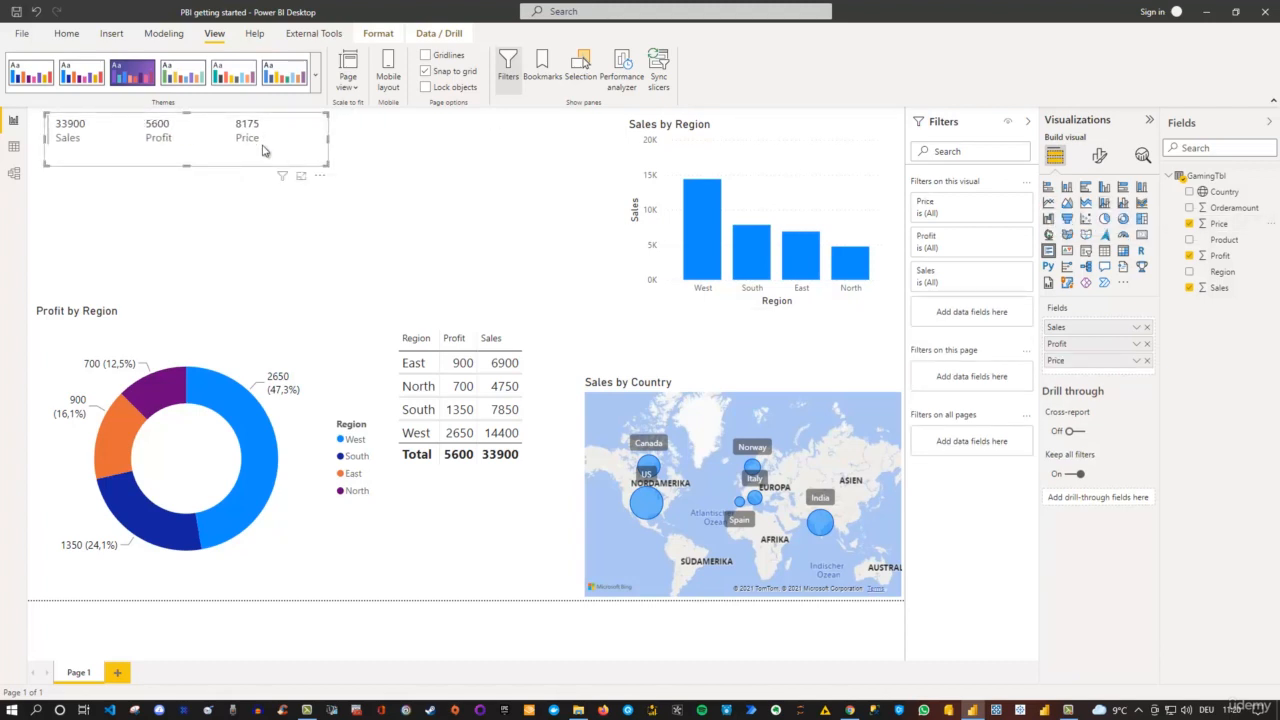
{"action": "left_click_drag", "start_coordinate": [187, 165], "coordinate": [183, 234]}
{"action": "mouse_move", "coordinate": [328, 172]}
{"action": "left_mouse_down"}
{"action": "mouse_move", "coordinate": [148, 170]}
{"action": "mouse_move", "coordinate": [345, 176]}
{"action": "left_mouse_up"}
{"action": "left_click_drag", "start_coordinate": [195, 229], "coordinate": [212, 166]}
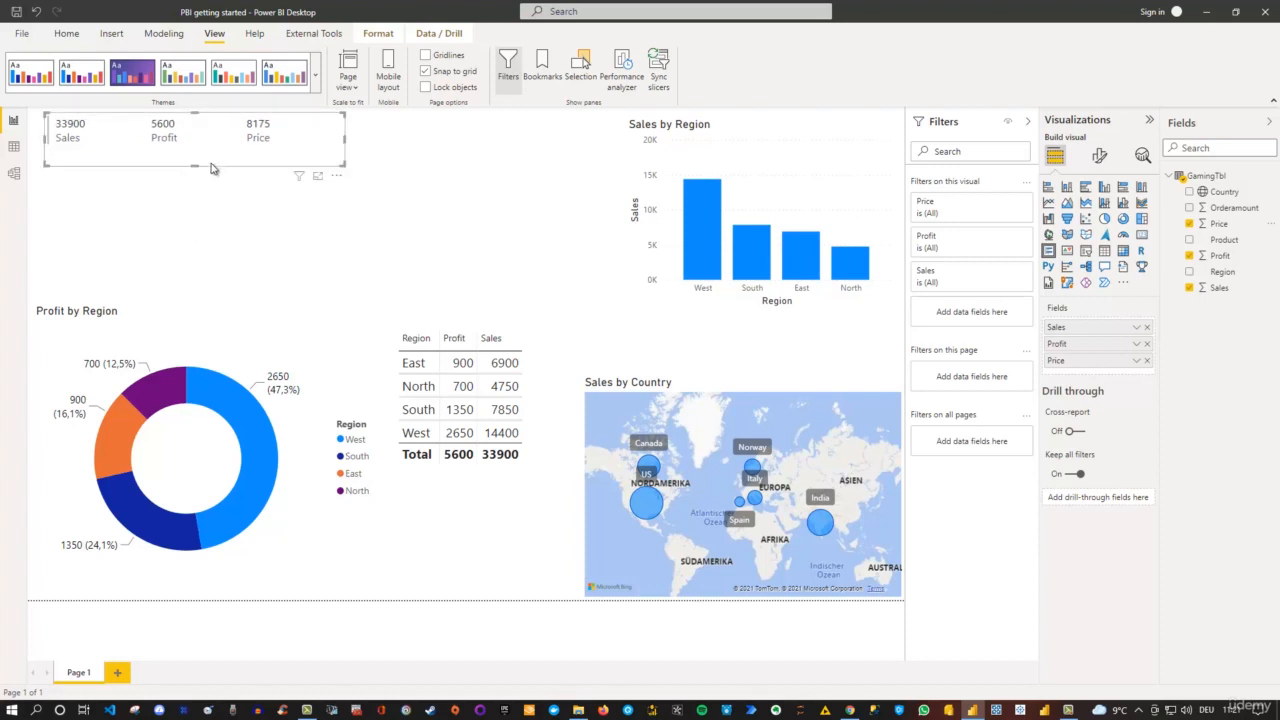
{"action": "left_click", "coordinate": [1136, 362]}
{"action": "left_click", "coordinate": [1168, 455]}
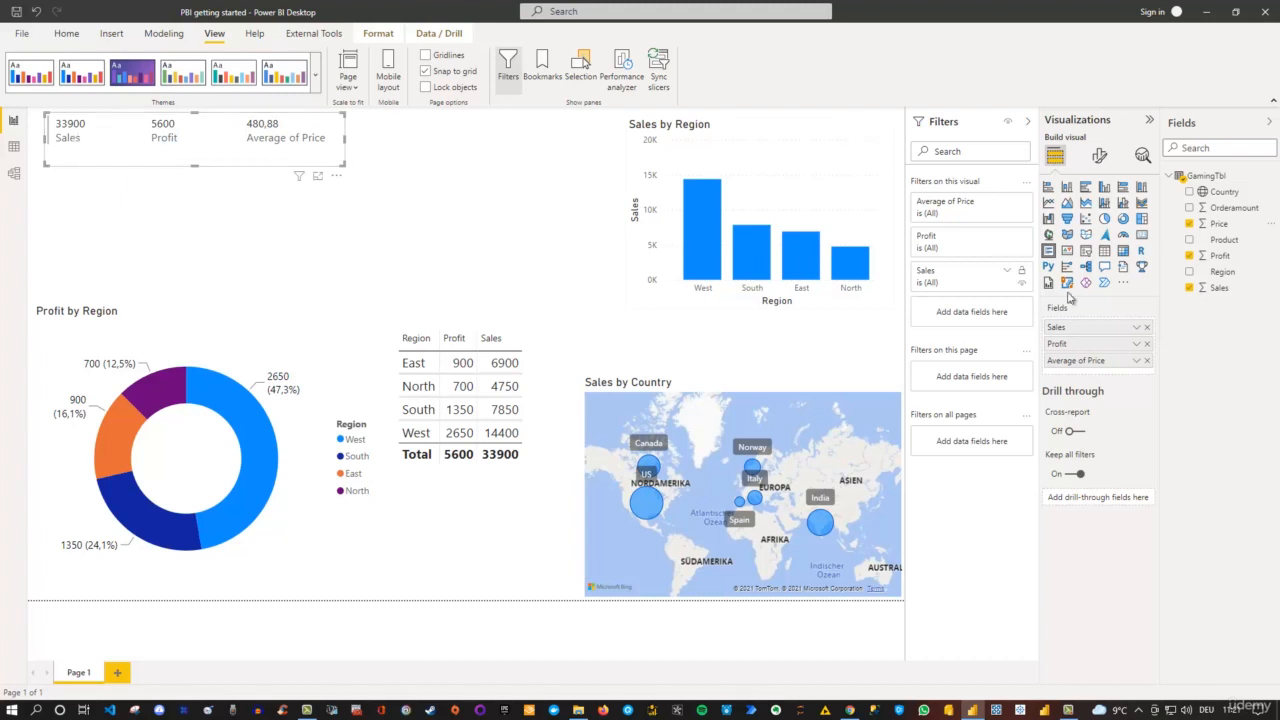
Make the category labels of the multi-row card bold
{"action": "left_click", "coordinate": [1100, 157]}
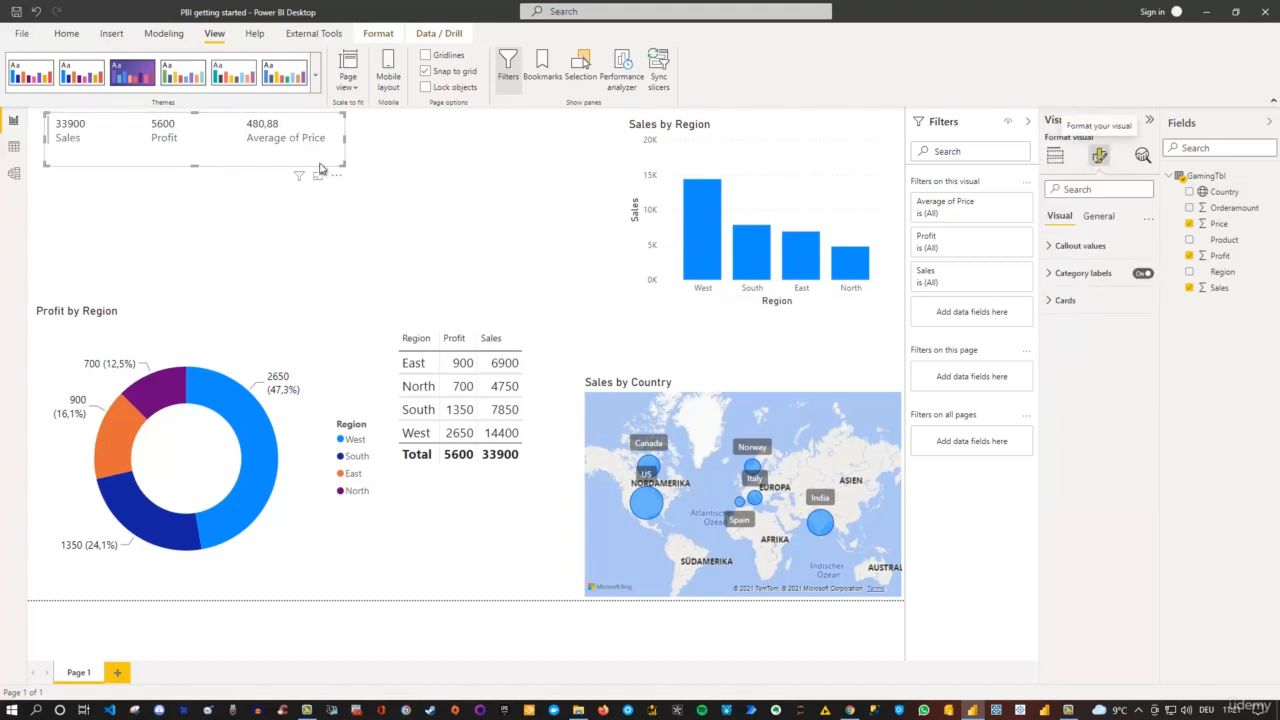
{"action": "left_click", "coordinate": [1048, 282]}
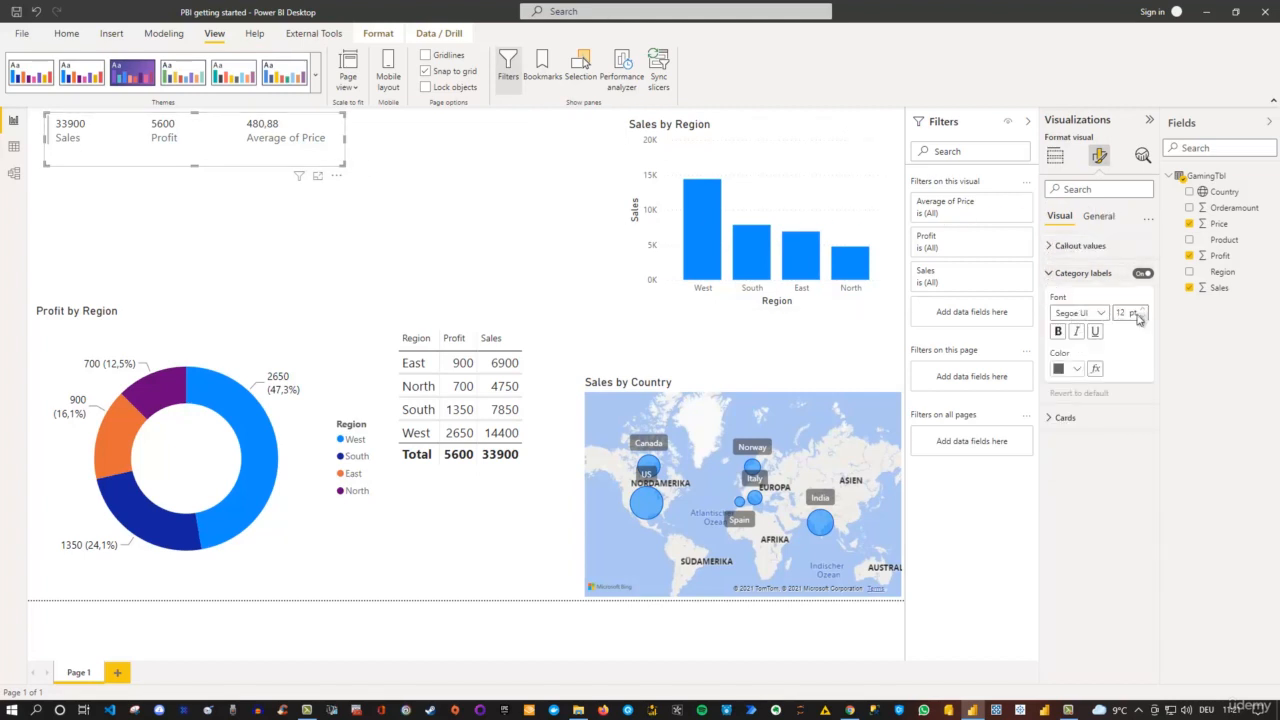
{"action": "left_click", "coordinate": [1058, 331]}
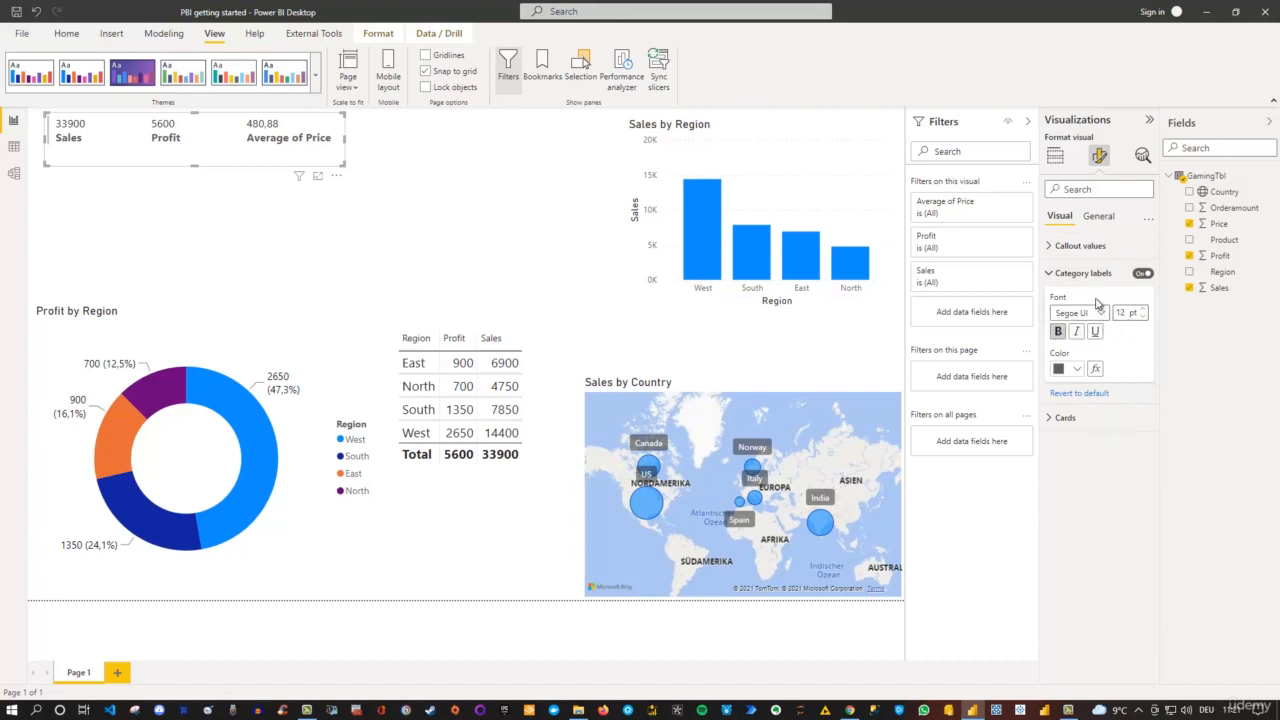
Make the callout values of the multi-row card bold and underlined
{"action": "left_click", "coordinate": [1050, 247]}
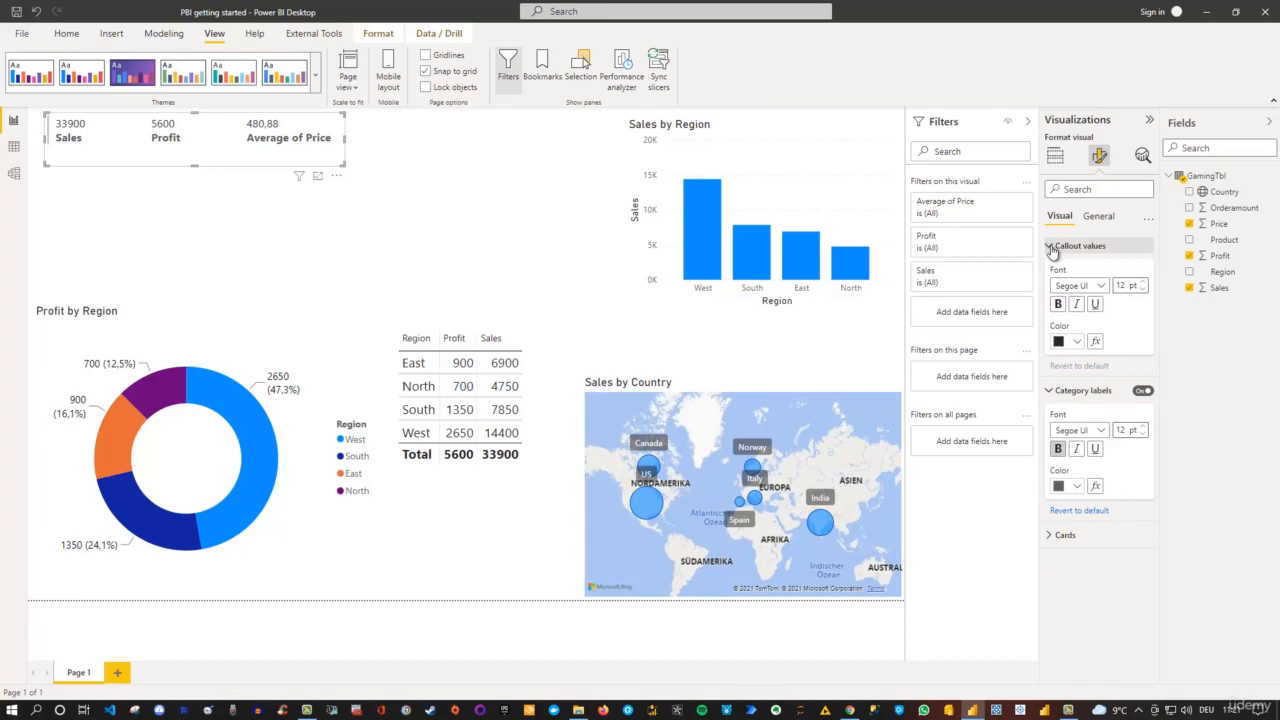
{"action": "left_click", "coordinate": [1059, 306]}
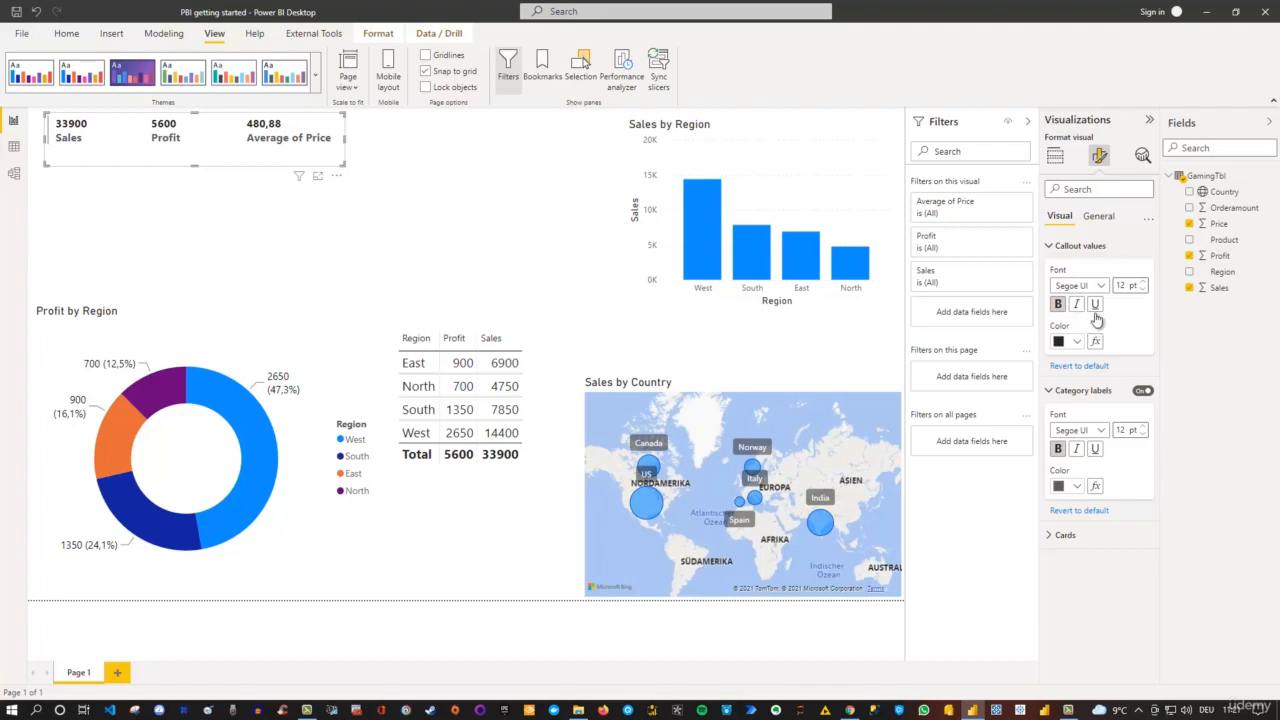
{"action": "left_click", "coordinate": [1096, 305]}
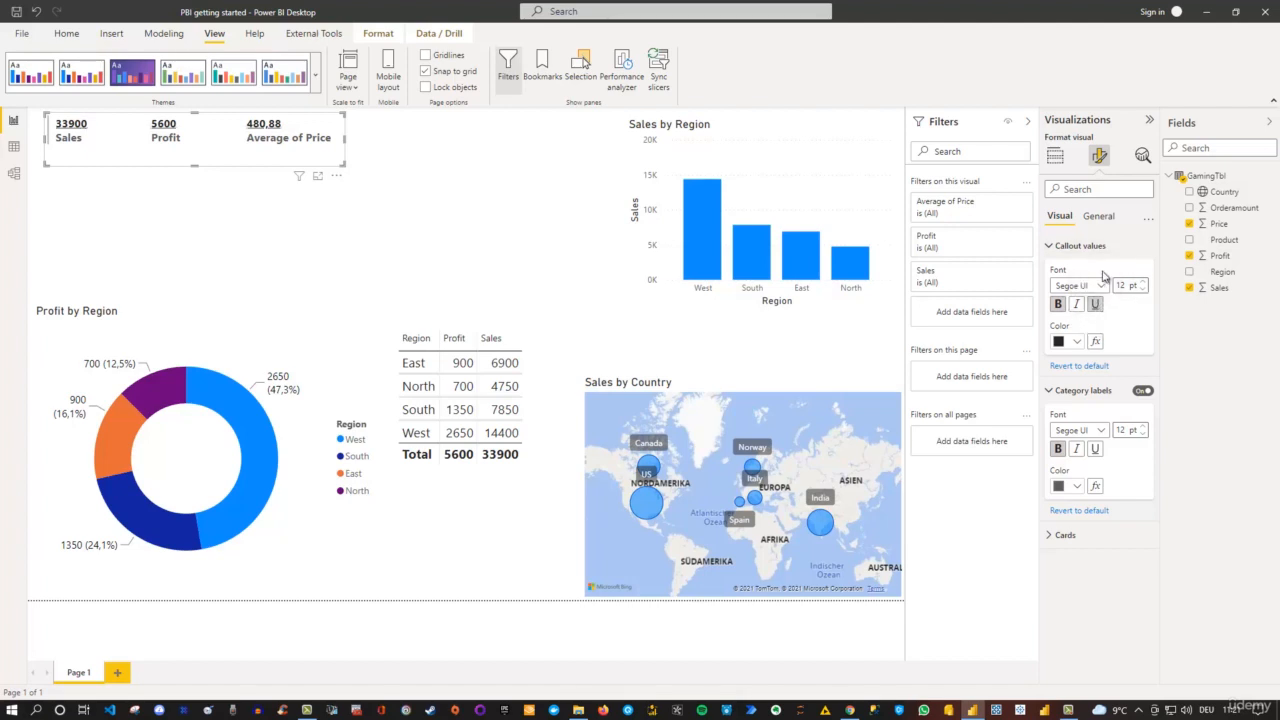
{"action": "left_click", "coordinate": [1051, 250]}
{"action": "left_click", "coordinate": [1050, 273]}
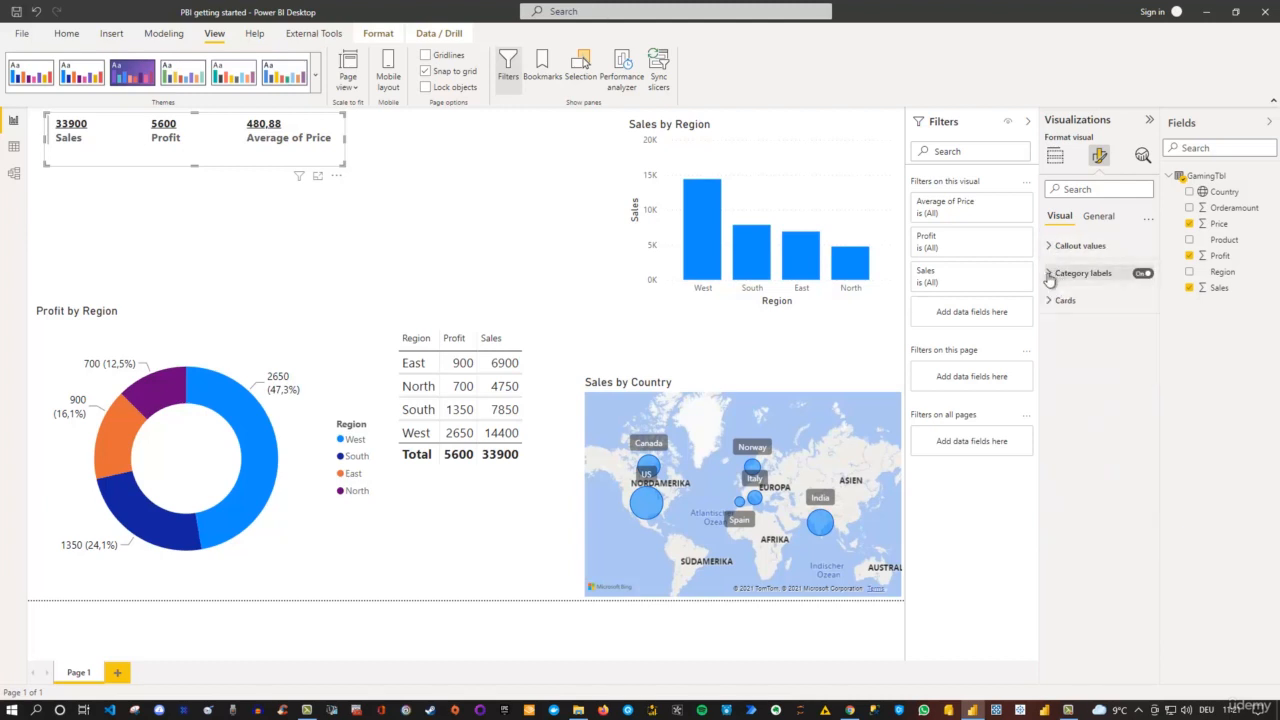
Try a blue background in the multi-row card's card style, and undo it
{"action": "left_click", "coordinate": [1051, 302]}
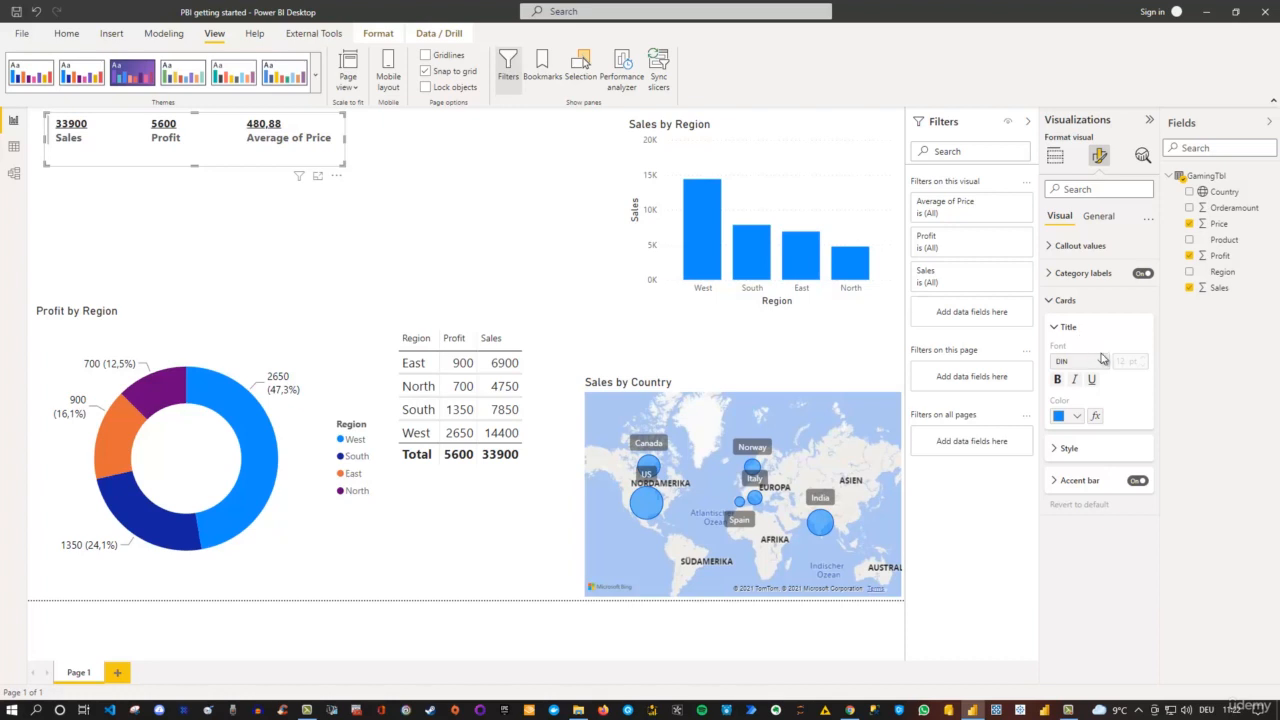
{"action": "left_click", "coordinate": [1054, 450]}
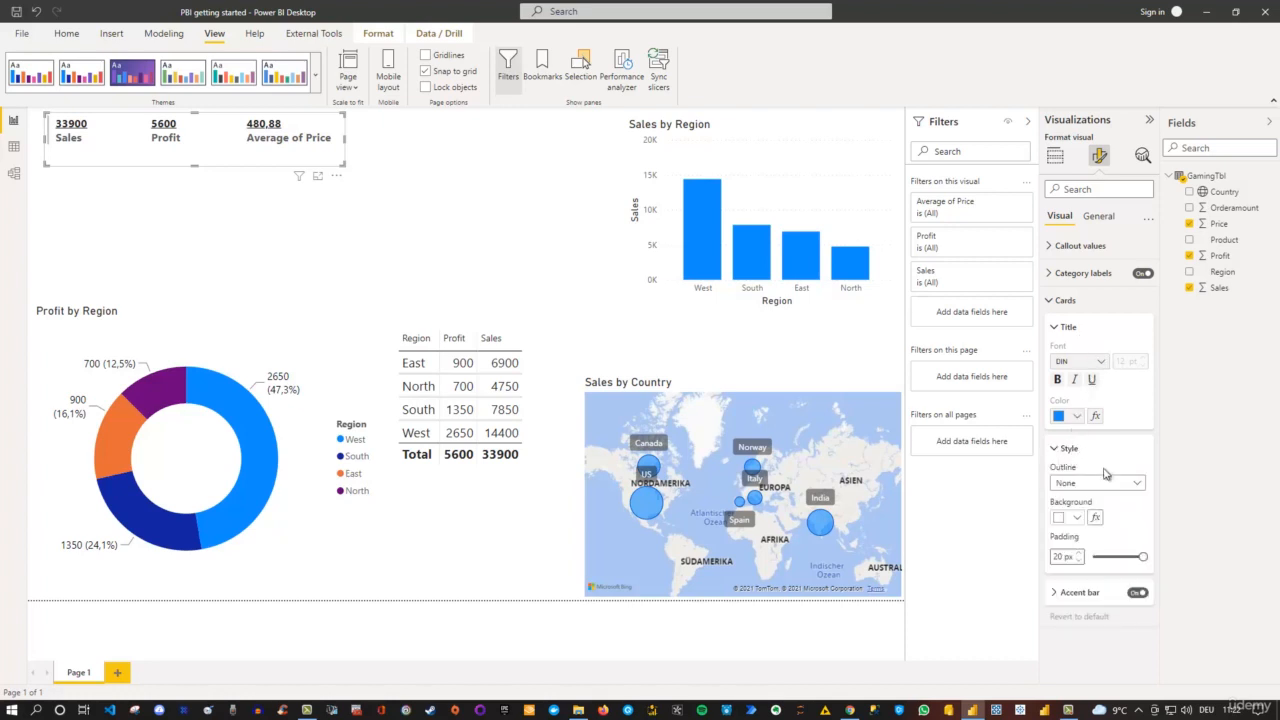
{"action": "left_click", "coordinate": [1076, 518]}
{"action": "left_click", "coordinate": [1104, 312]}
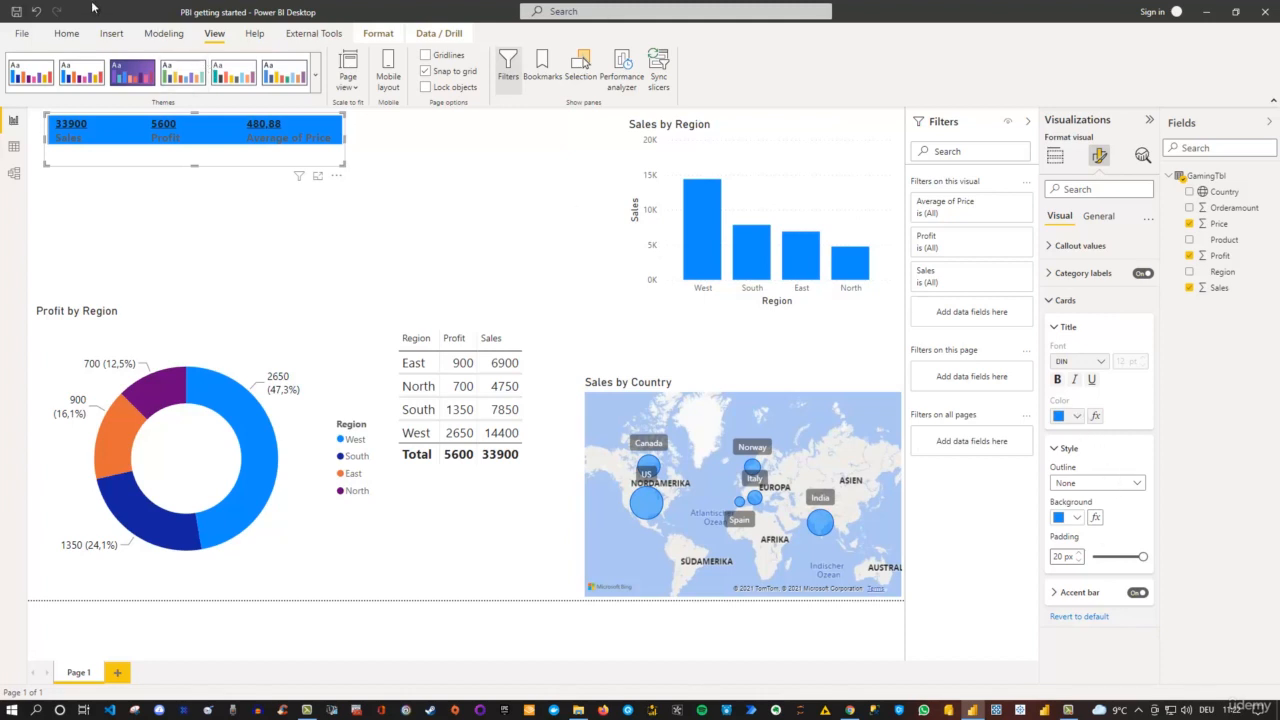
{"action": "left_click", "coordinate": [38, 11]}
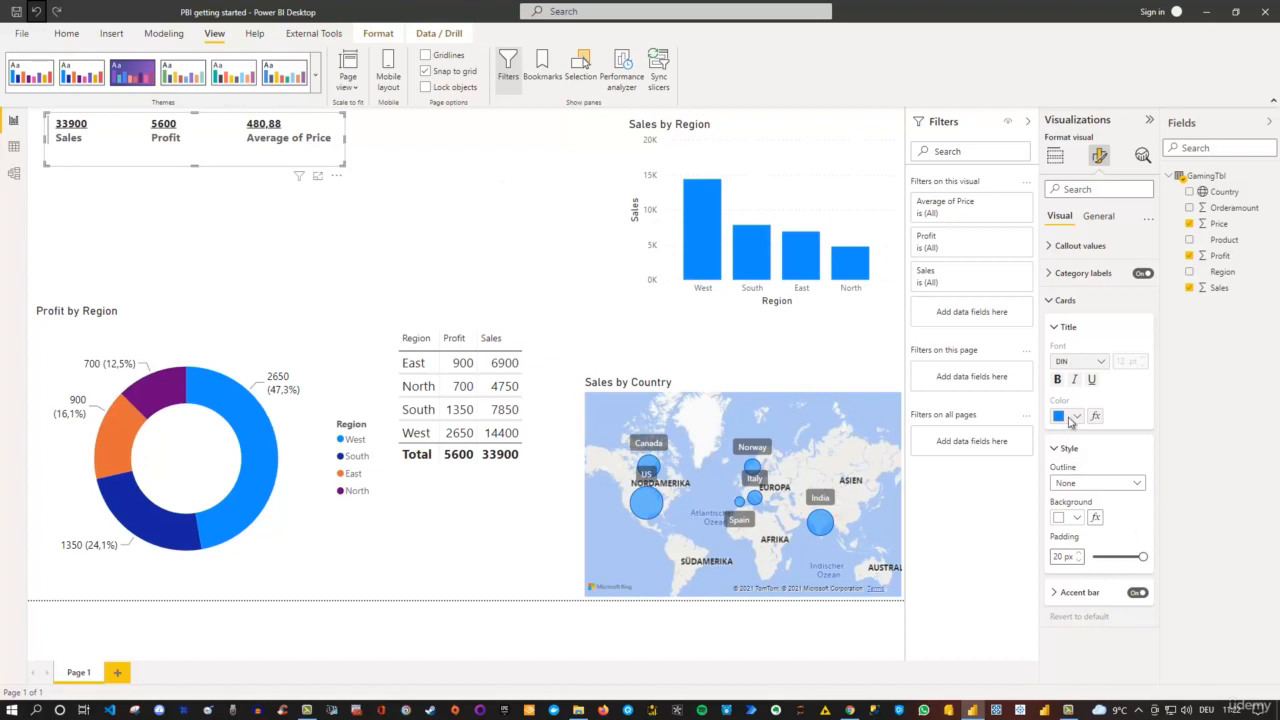
Review the accent bar settings of the multi-row card
{"action": "left_click", "coordinate": [1053, 330]}
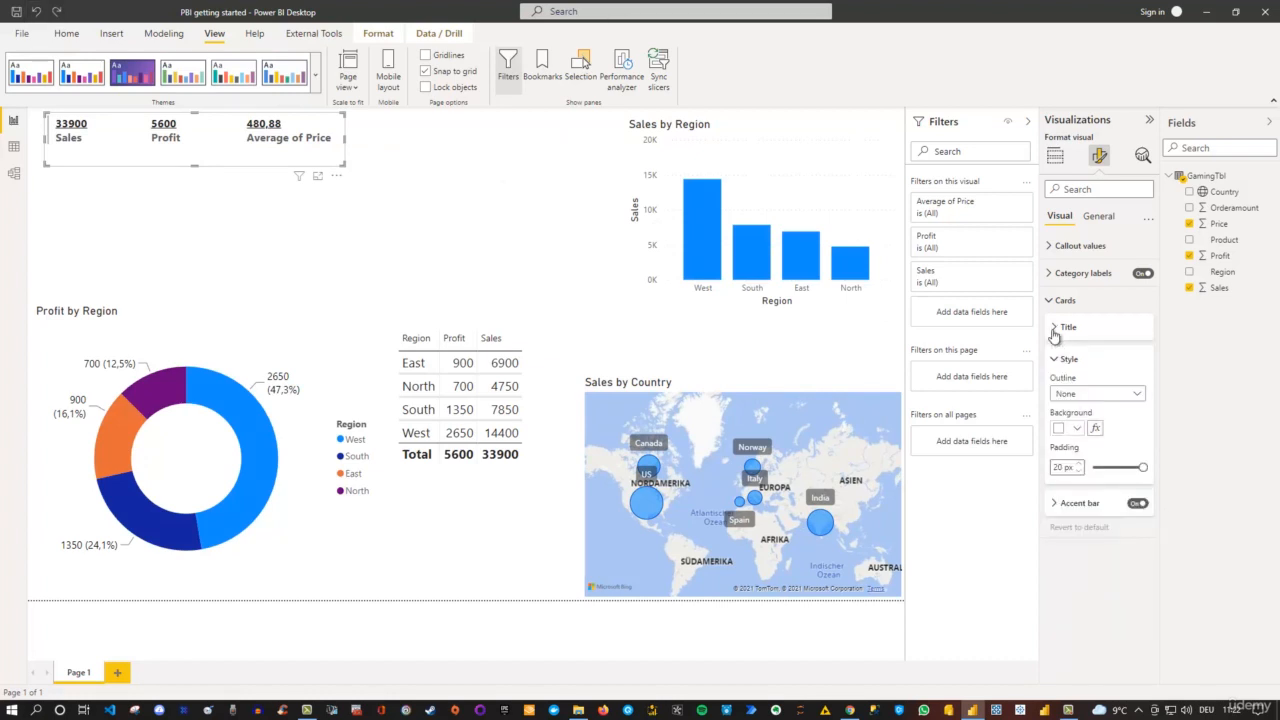
{"action": "left_click", "coordinate": [1060, 505]}
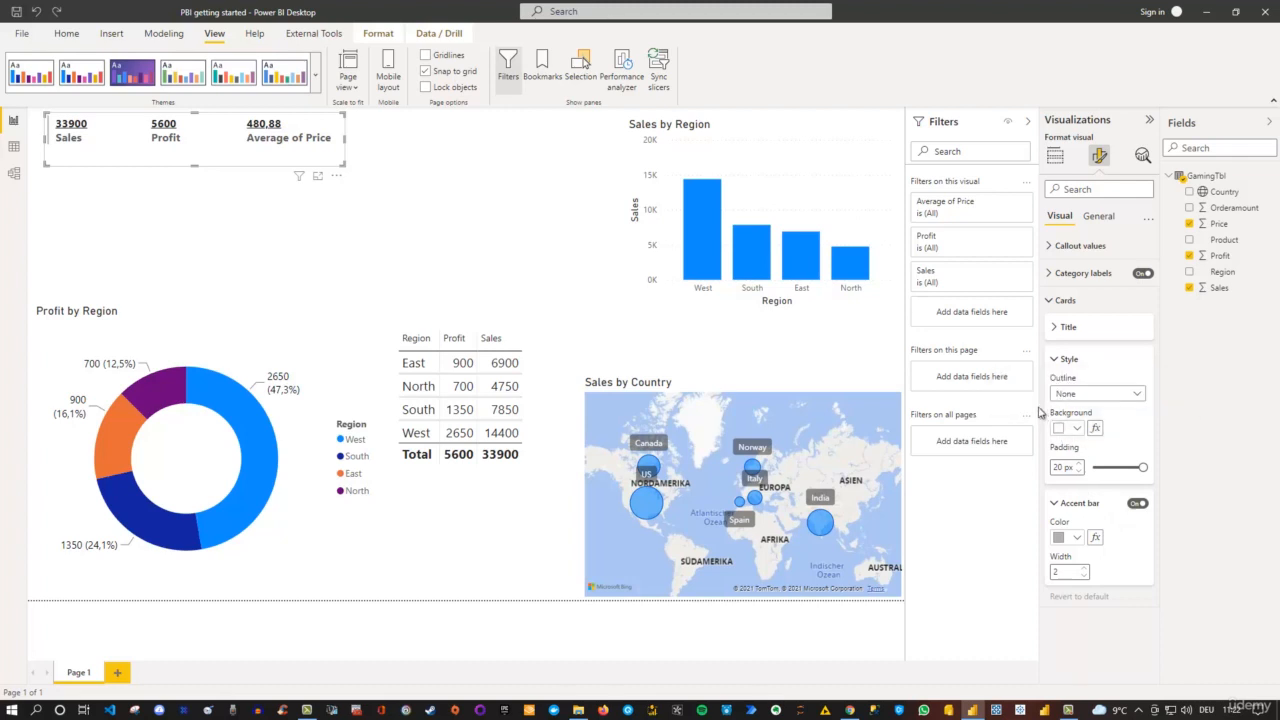
Format the Sales field as dollar currency and check the other currency symbols and the decimal places setting
{"action": "left_click", "coordinate": [1220, 288]}
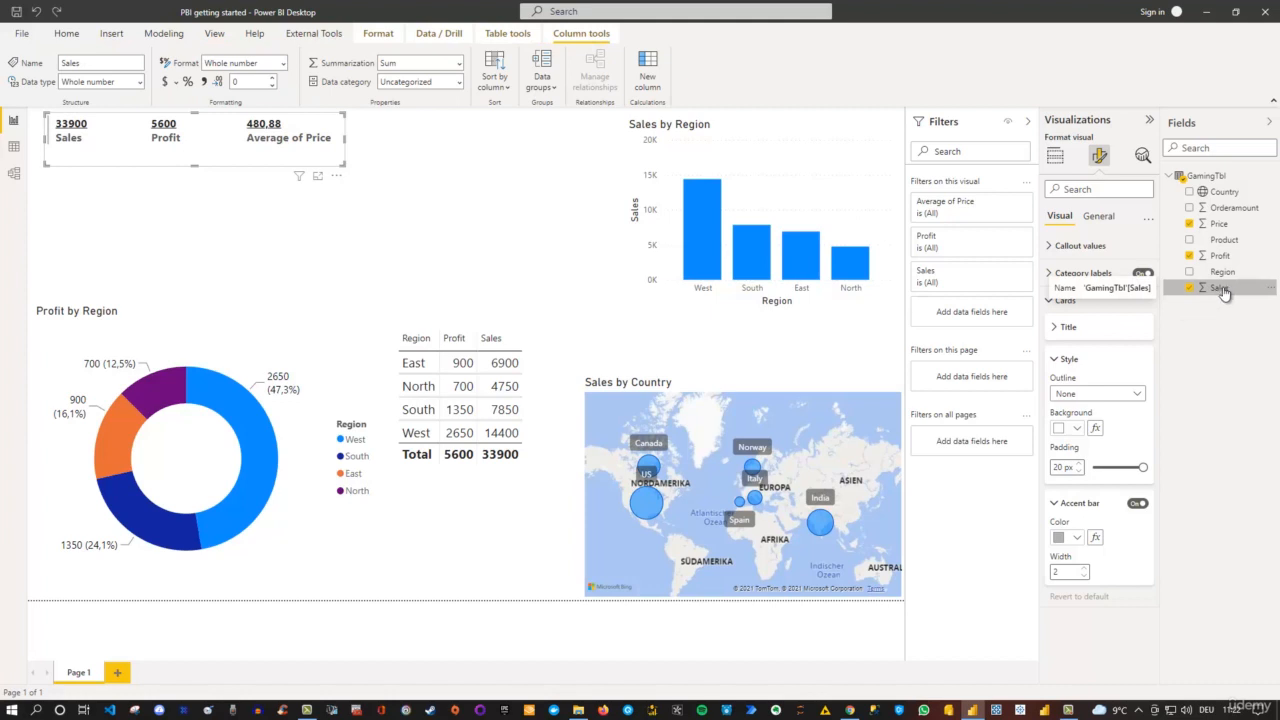
{"action": "left_click", "coordinate": [167, 85]}
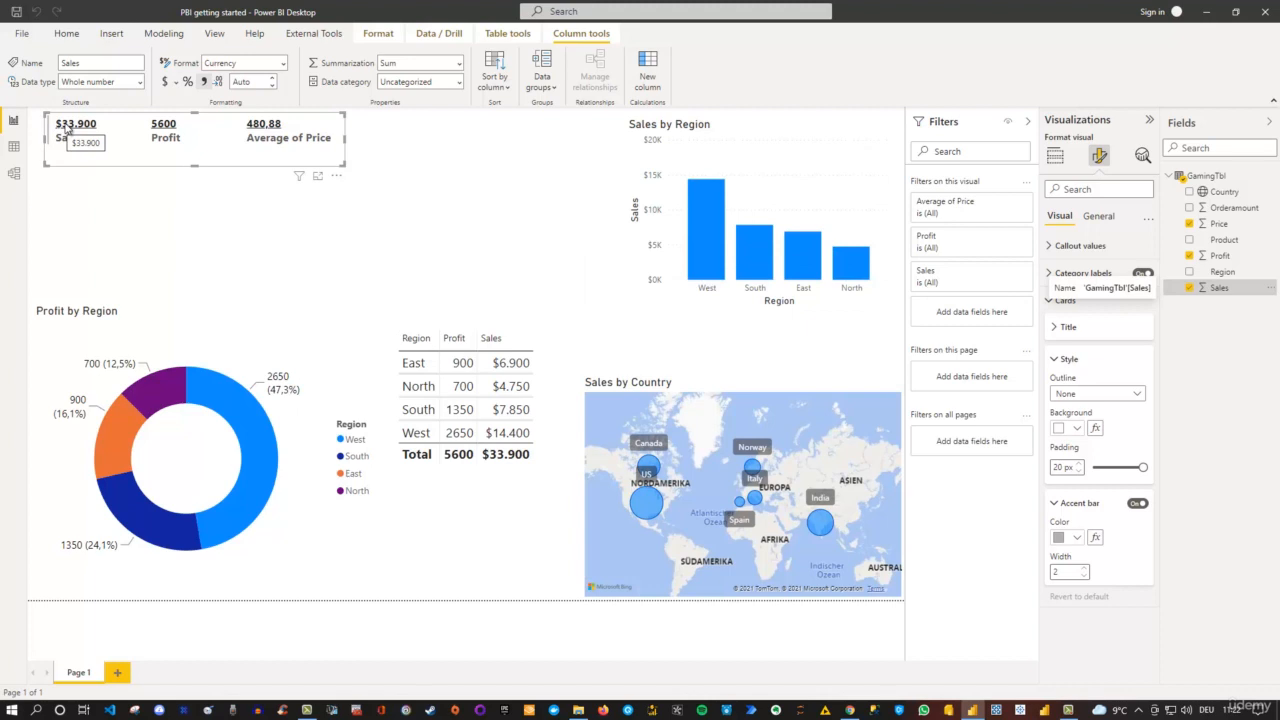
{"action": "left_click", "coordinate": [177, 84]}
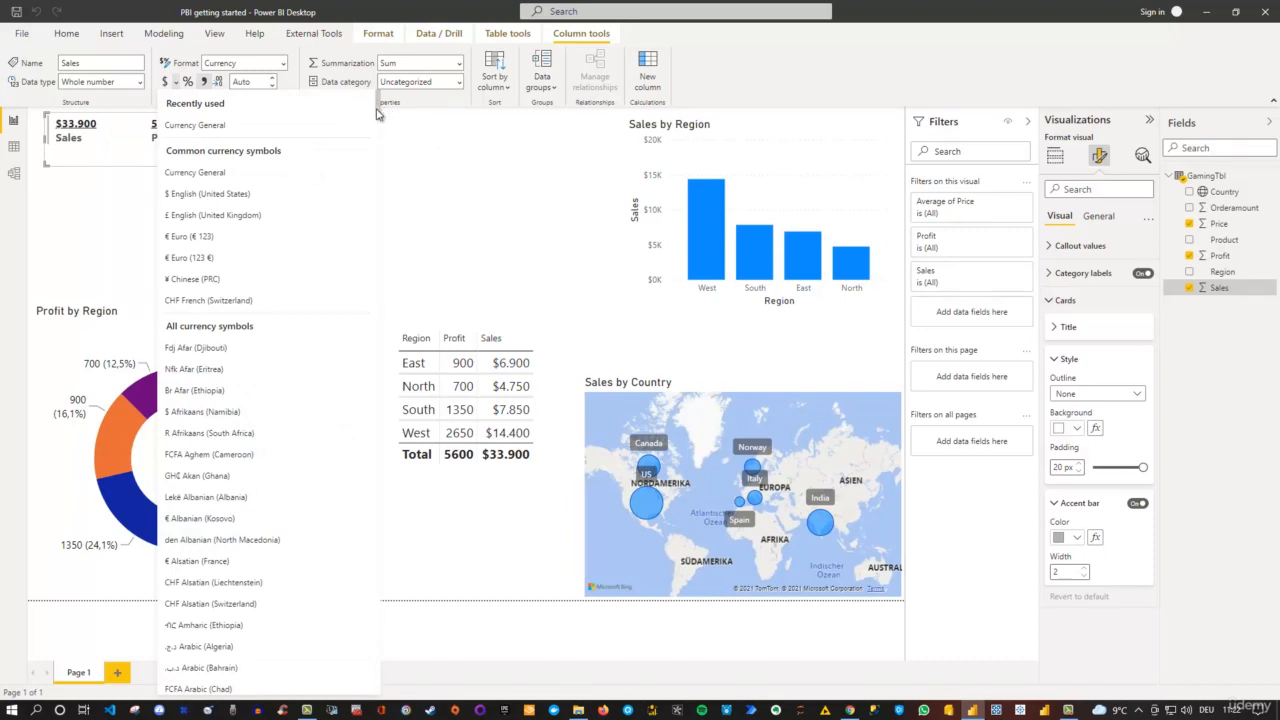
{"action": "scroll", "coordinate": [330, 370], "scroll_direction": "down", "scroll_amount": 5}
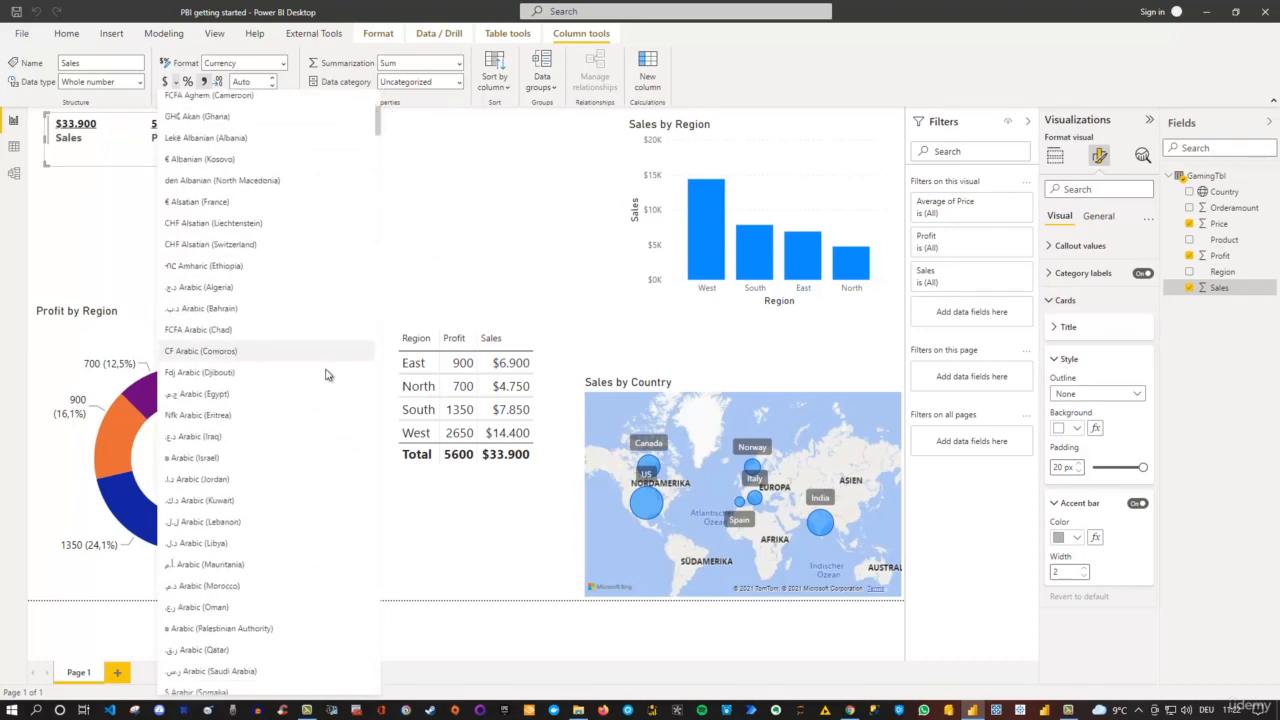
{"action": "scroll", "coordinate": [328, 374], "scroll_direction": "down", "scroll_amount": 4}
{"action": "scroll", "coordinate": [328, 374], "scroll_direction": "up", "scroll_amount": 5}
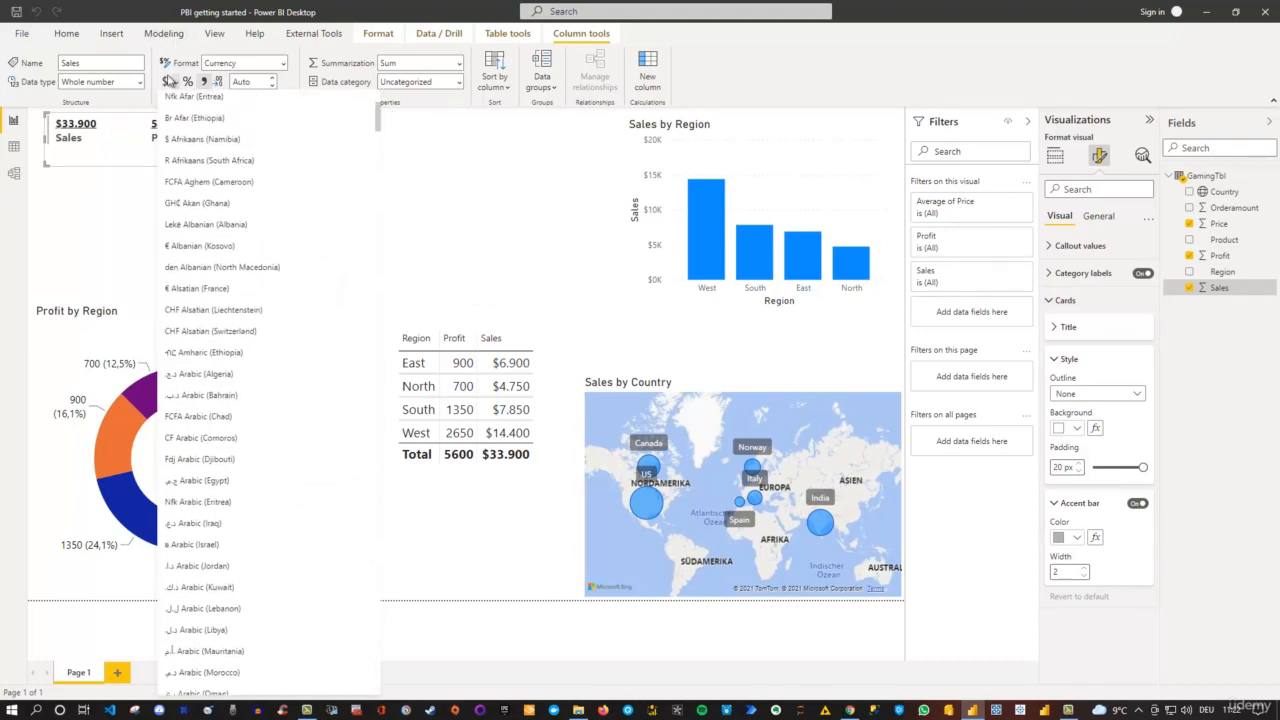
{"action": "left_click", "coordinate": [240, 82]}
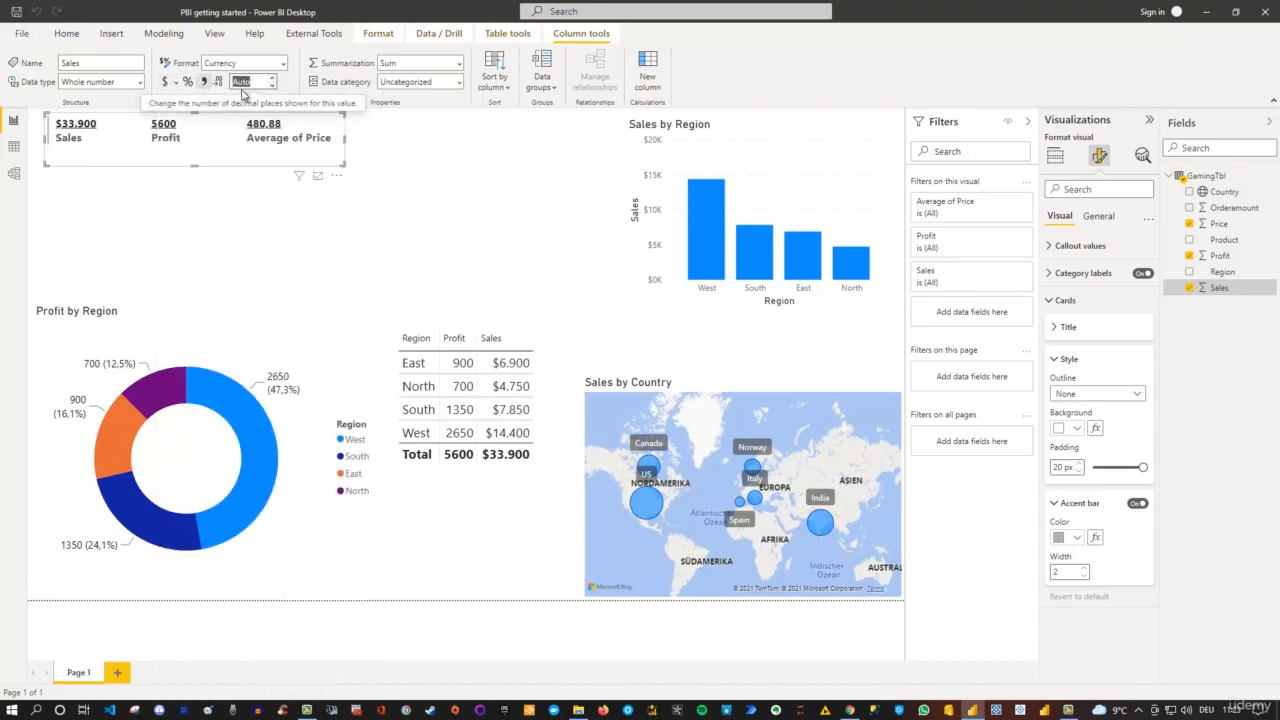
{"action": "left_click", "coordinate": [215, 144]}
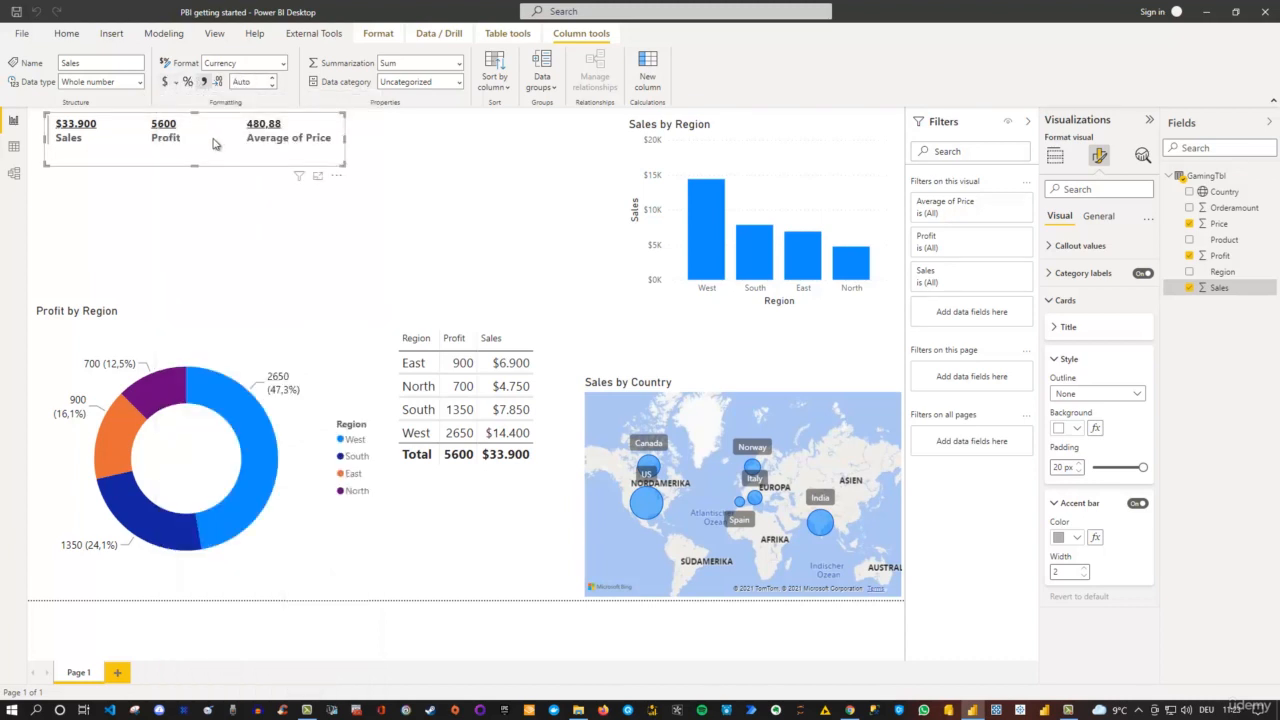
Format the Profit field as dollar currency and deselect the multi-row card
{"action": "left_click", "coordinate": [1226, 257]}
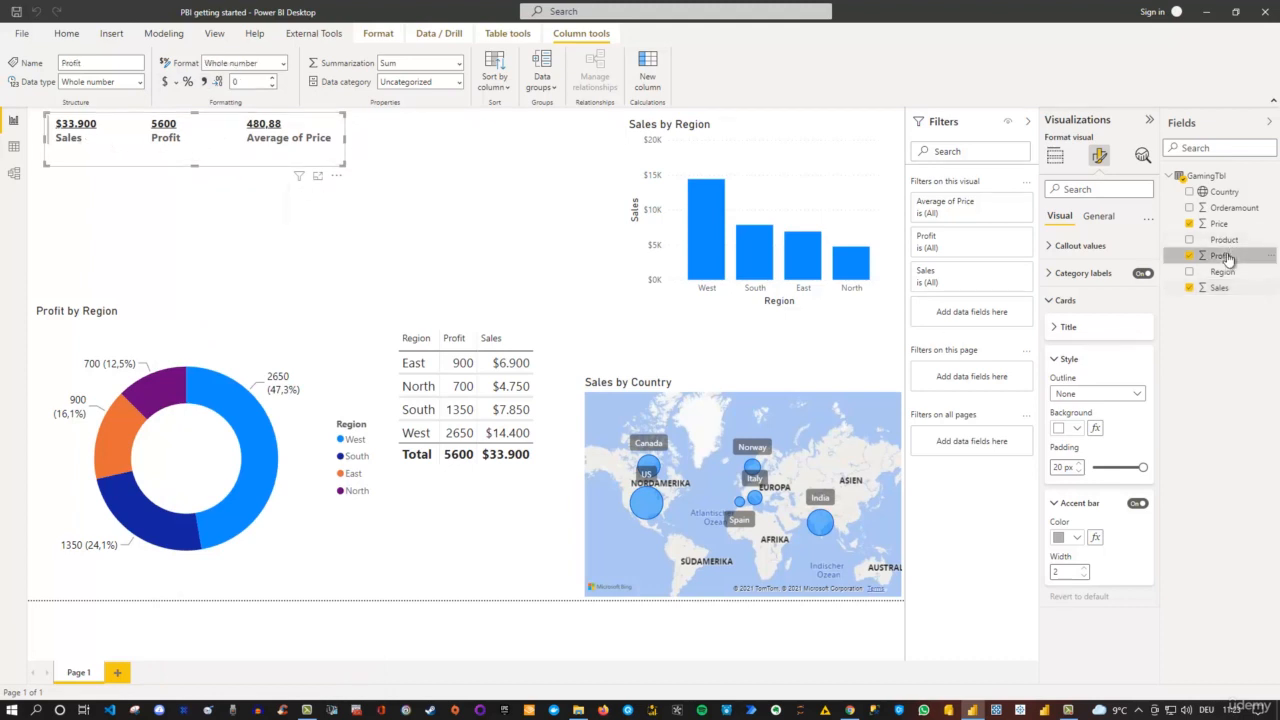
{"action": "left_click", "coordinate": [166, 83]}
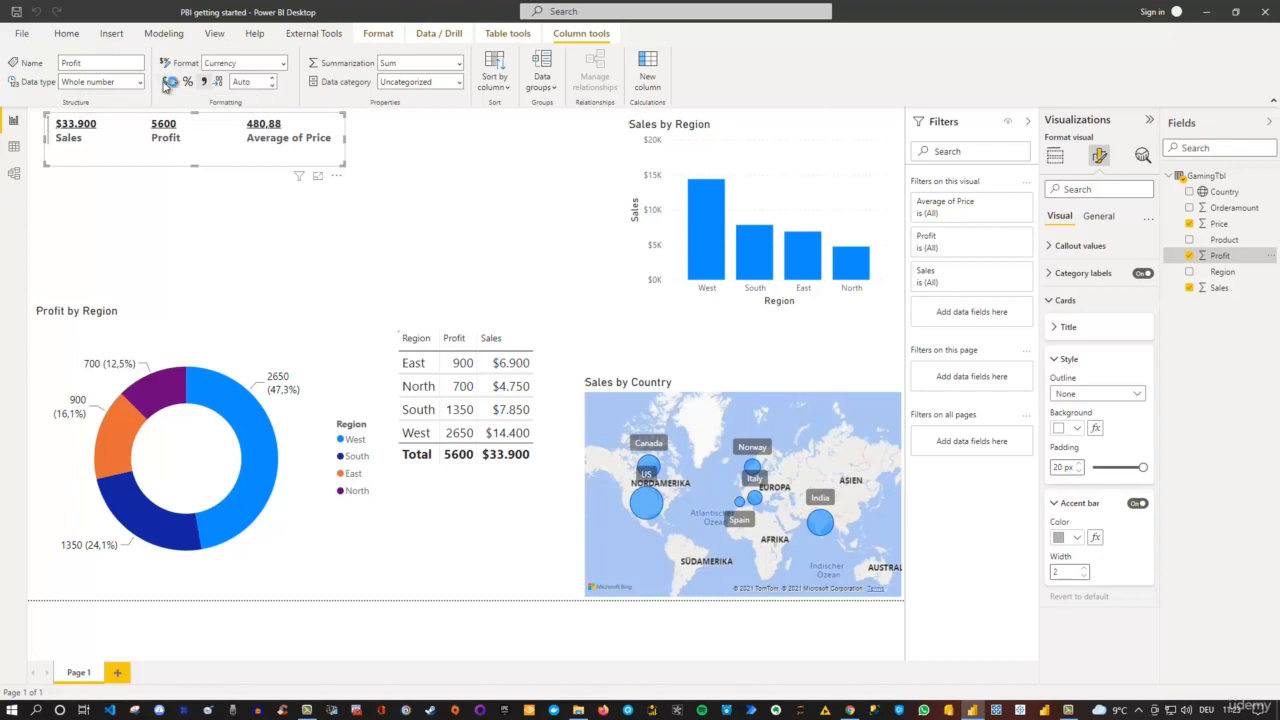
{"action": "left_click", "coordinate": [1219, 224]}
{"action": "left_click", "coordinate": [521, 205]}
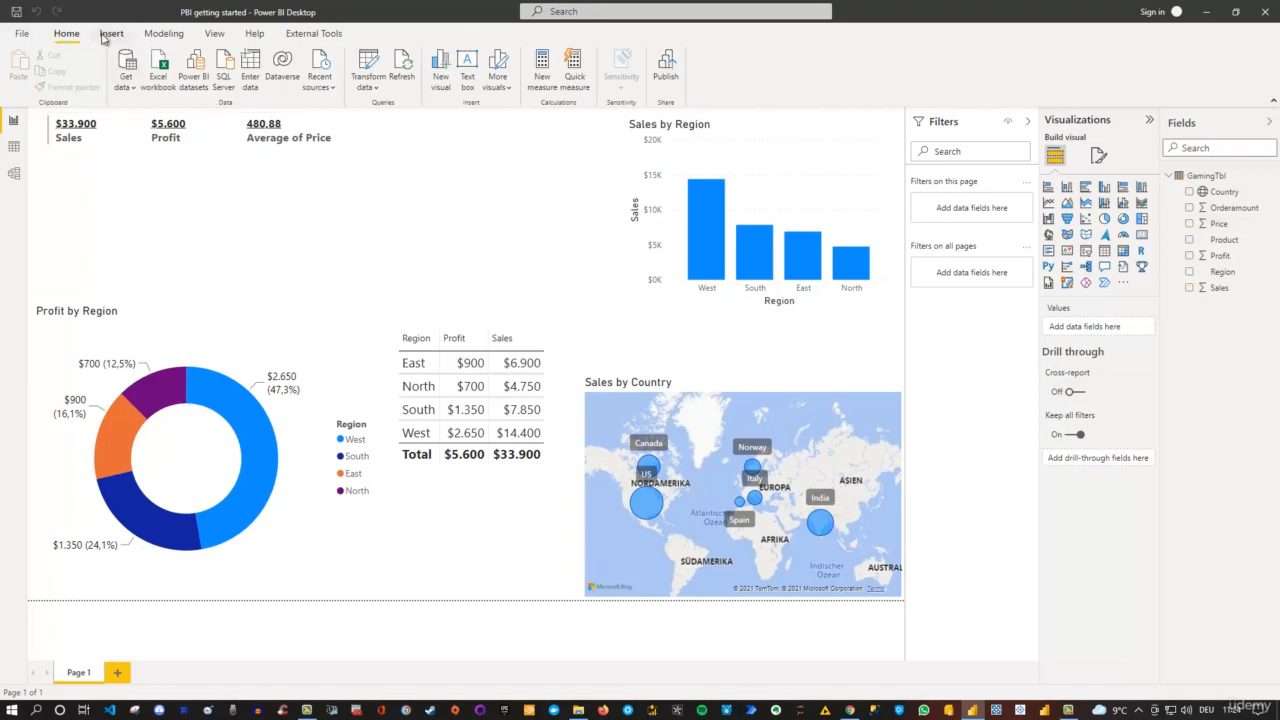
Insert a text box on the report page reading "My first Power BI Report"
{"action": "left_click", "coordinate": [108, 34]}
{"action": "left_click", "coordinate": [460, 80]}
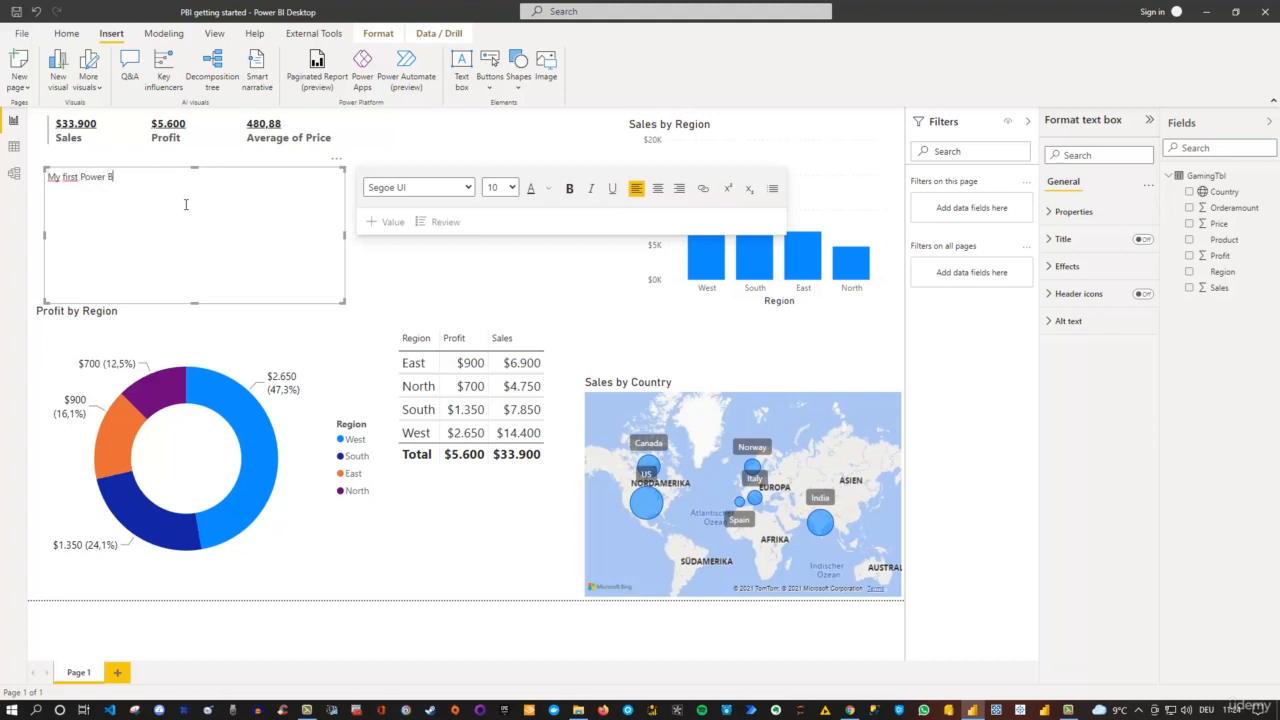
{"action": "type", "text": "My first Power BI Report"}
Make the whole title text bold and centered with font size 24
{"action": "key", "text": "ctrl+a"}
{"action": "left_click", "coordinate": [569, 188]}
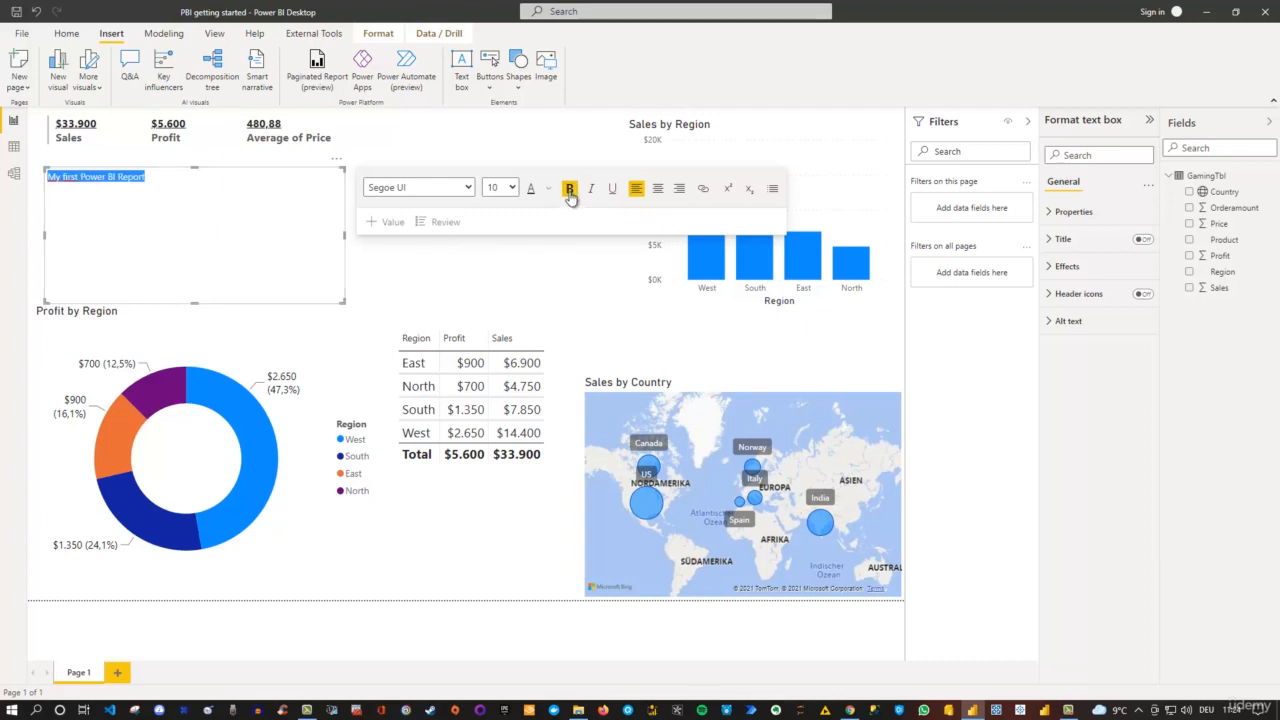
{"action": "left_click", "coordinate": [657, 188]}
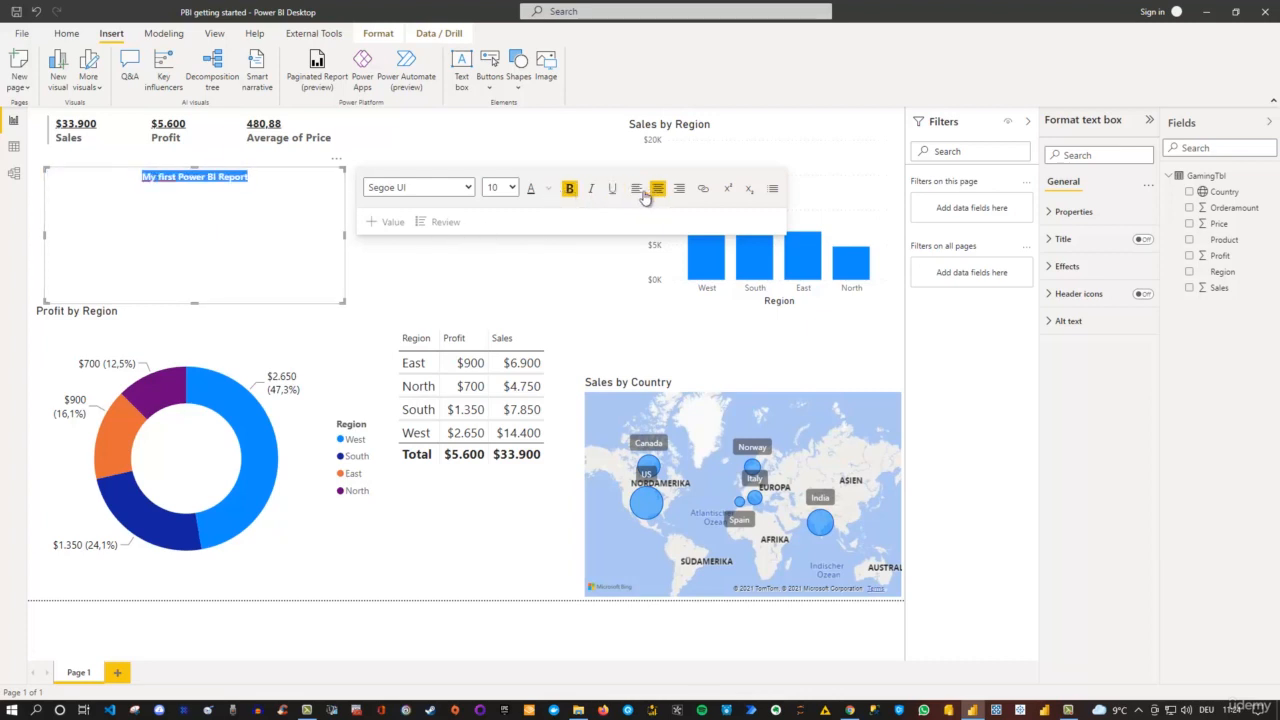
{"action": "left_click", "coordinate": [510, 190]}
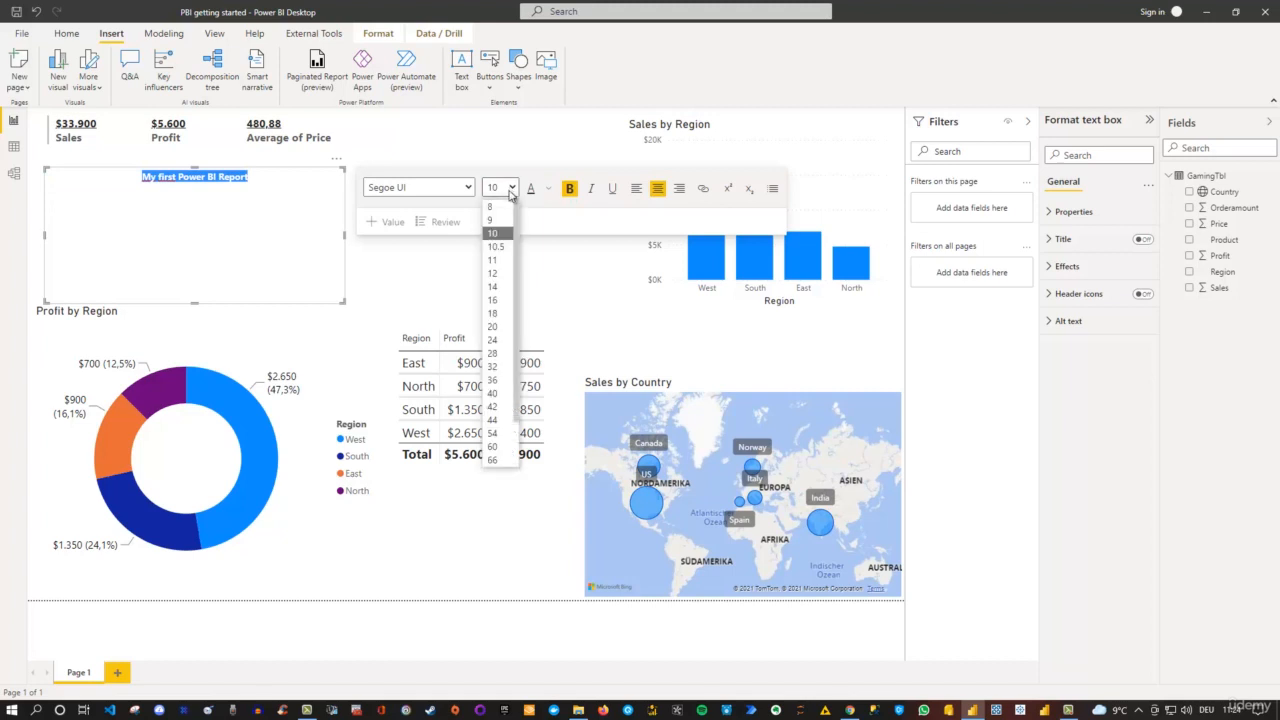
{"action": "left_click", "coordinate": [494, 340]}
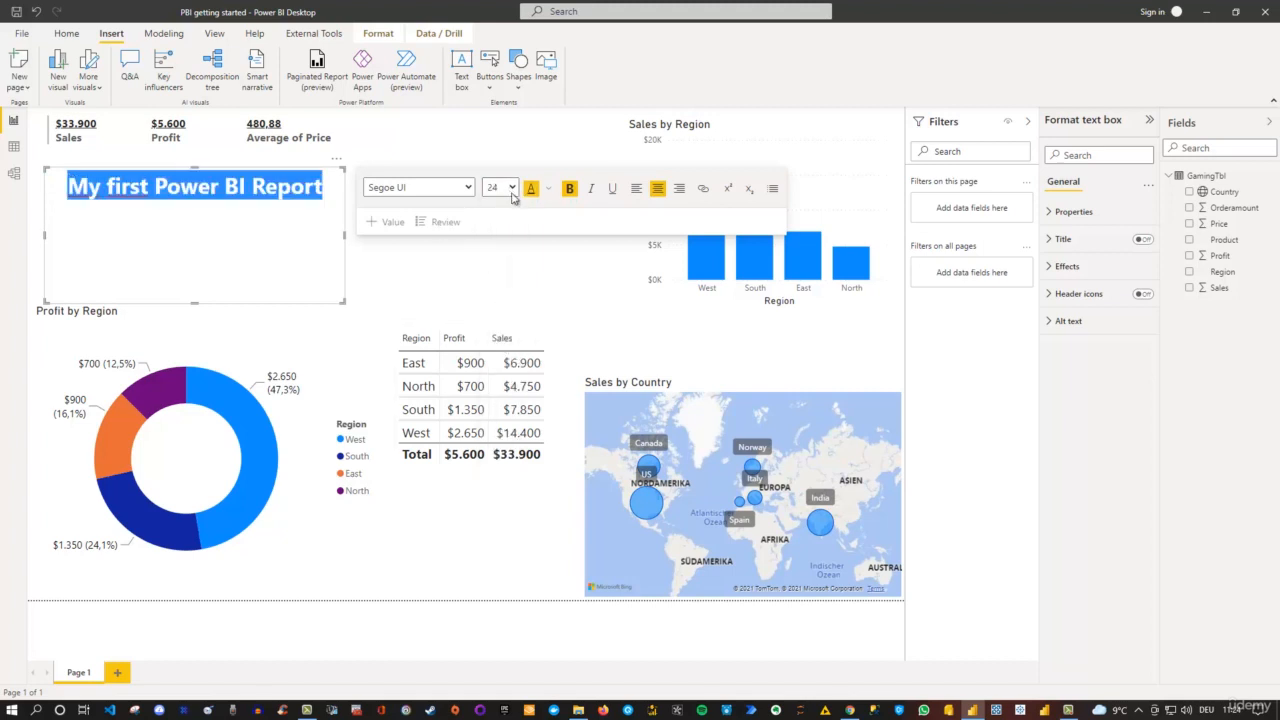
Change the title text's font to Tahoma and leave the text box
{"action": "left_click", "coordinate": [467, 188]}
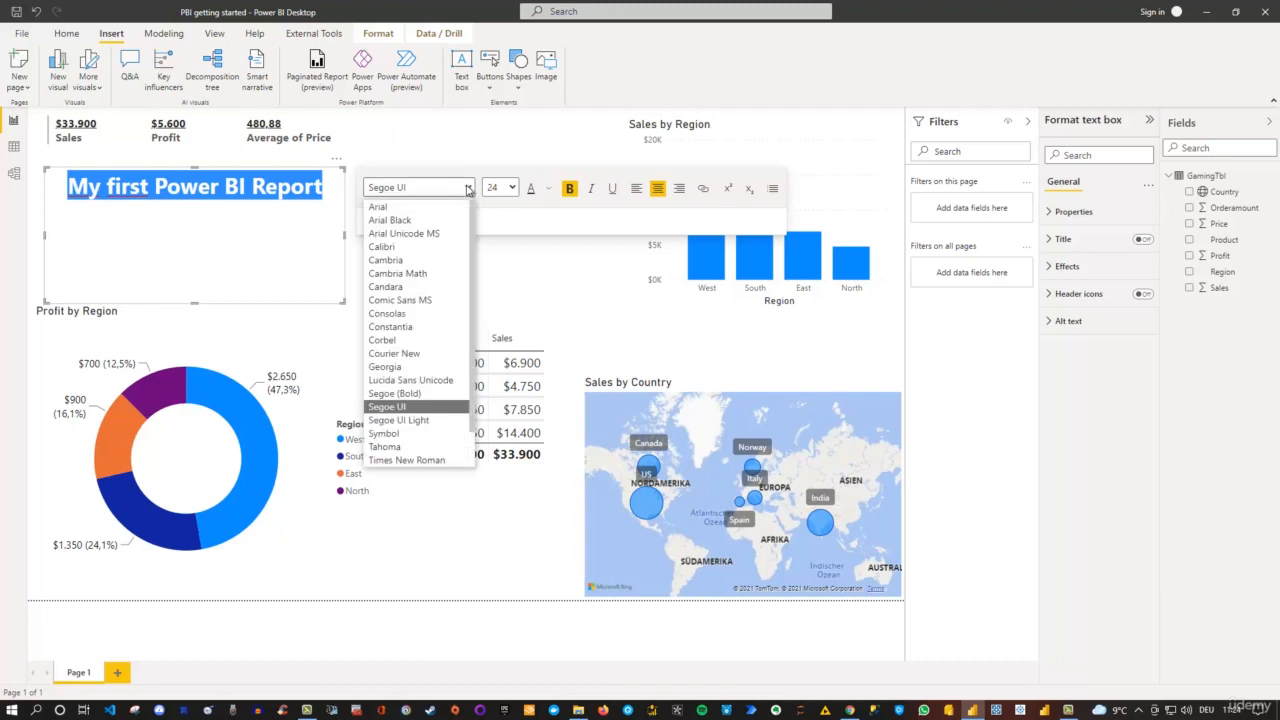
{"action": "scroll", "coordinate": [463, 360], "scroll_direction": "down", "scroll_amount": 1}
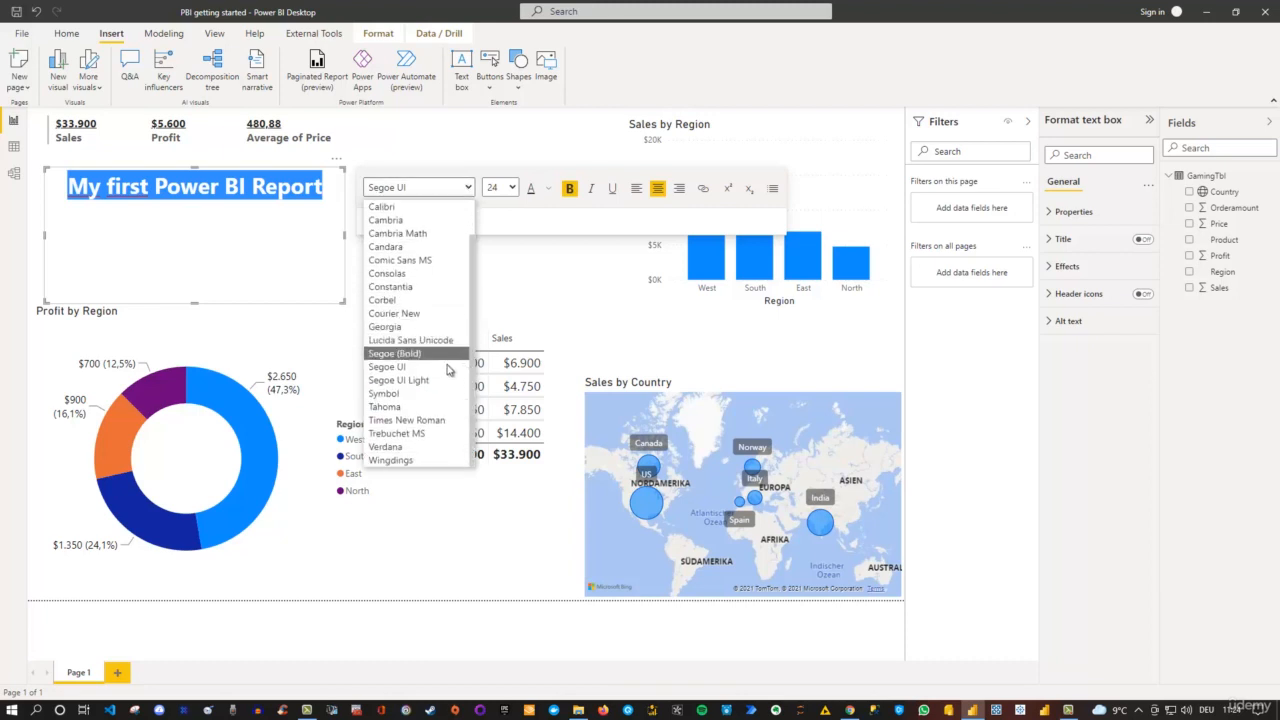
{"action": "left_click", "coordinate": [420, 406]}
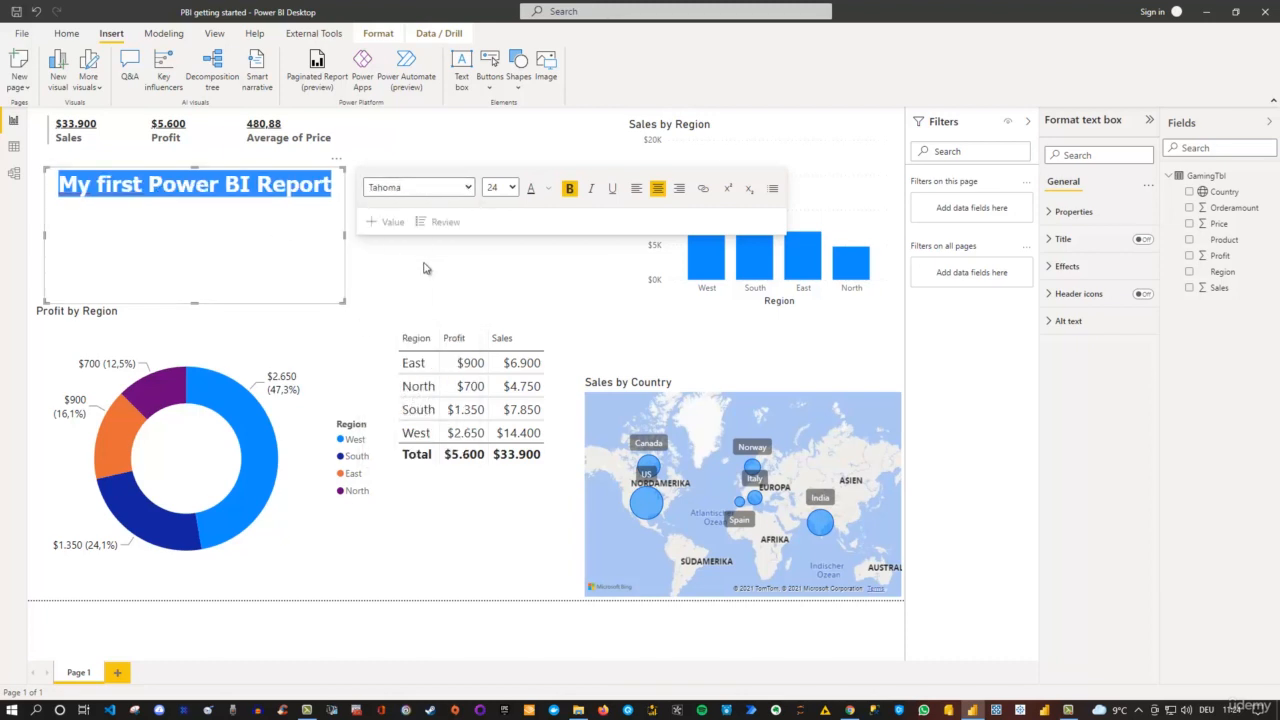
{"action": "left_click", "coordinate": [358, 268]}
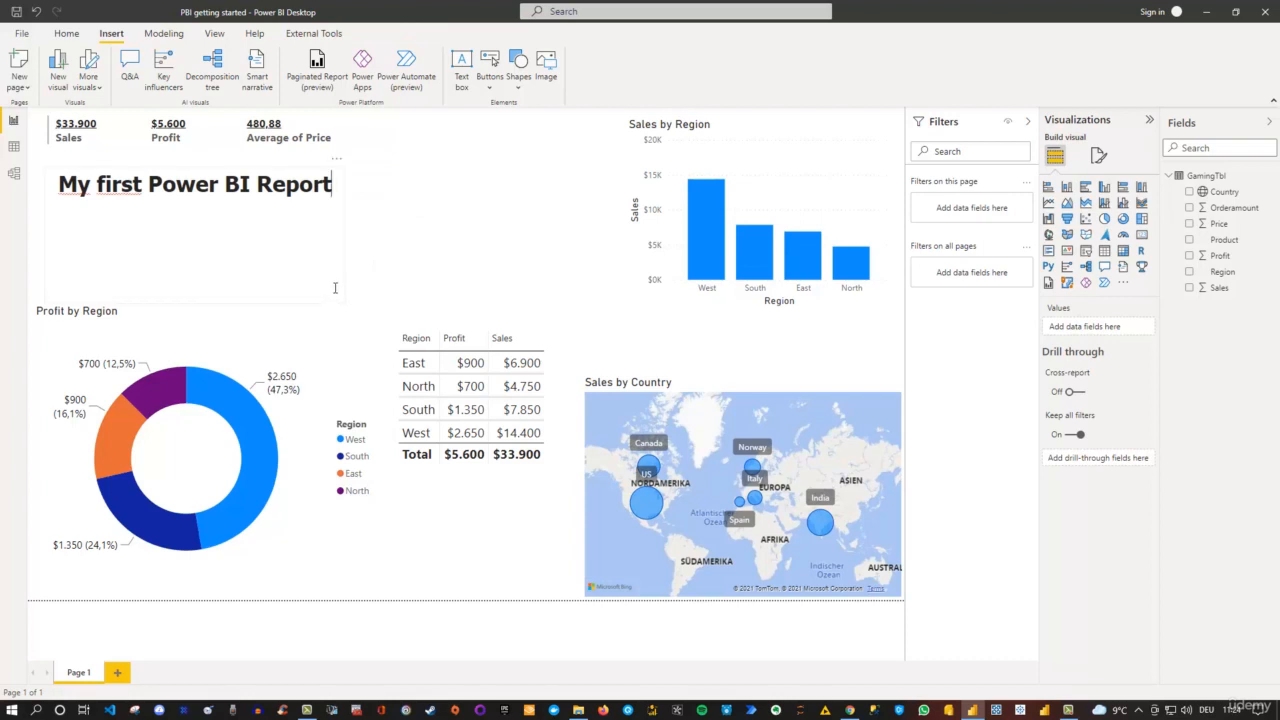
Shrink the title text box to the height of its single line and move it to the top center of the page
{"action": "left_click", "coordinate": [338, 292]}
{"action": "left_click_drag", "start_coordinate": [343, 298], "coordinate": [378, 210]}
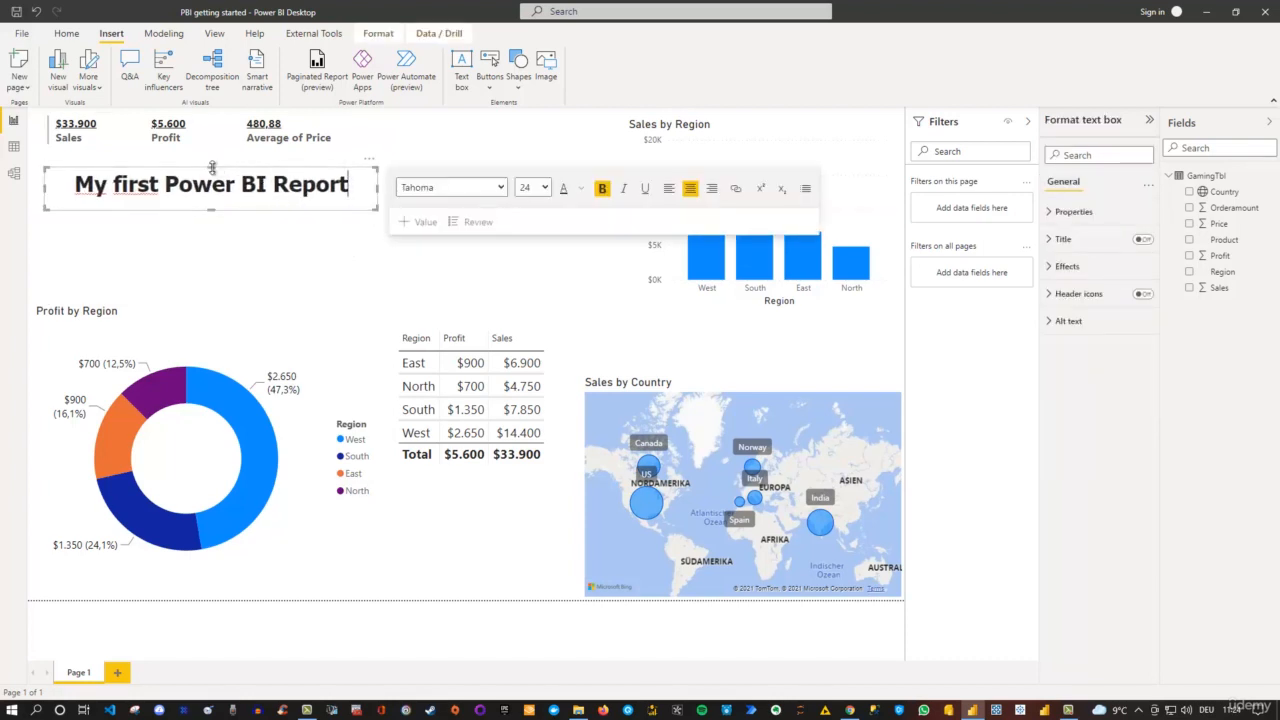
{"action": "left_click_drag", "start_coordinate": [212, 166], "coordinate": [616, 98]}
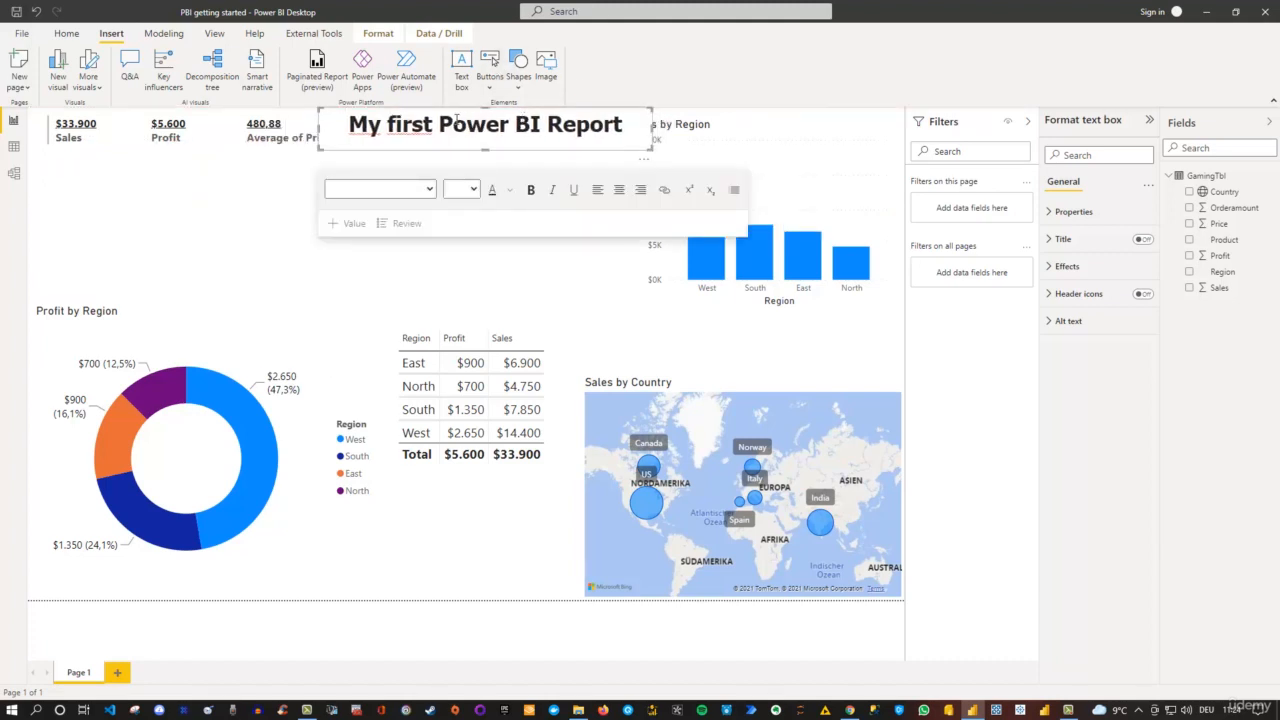
{"action": "left_click", "coordinate": [215, 35]}
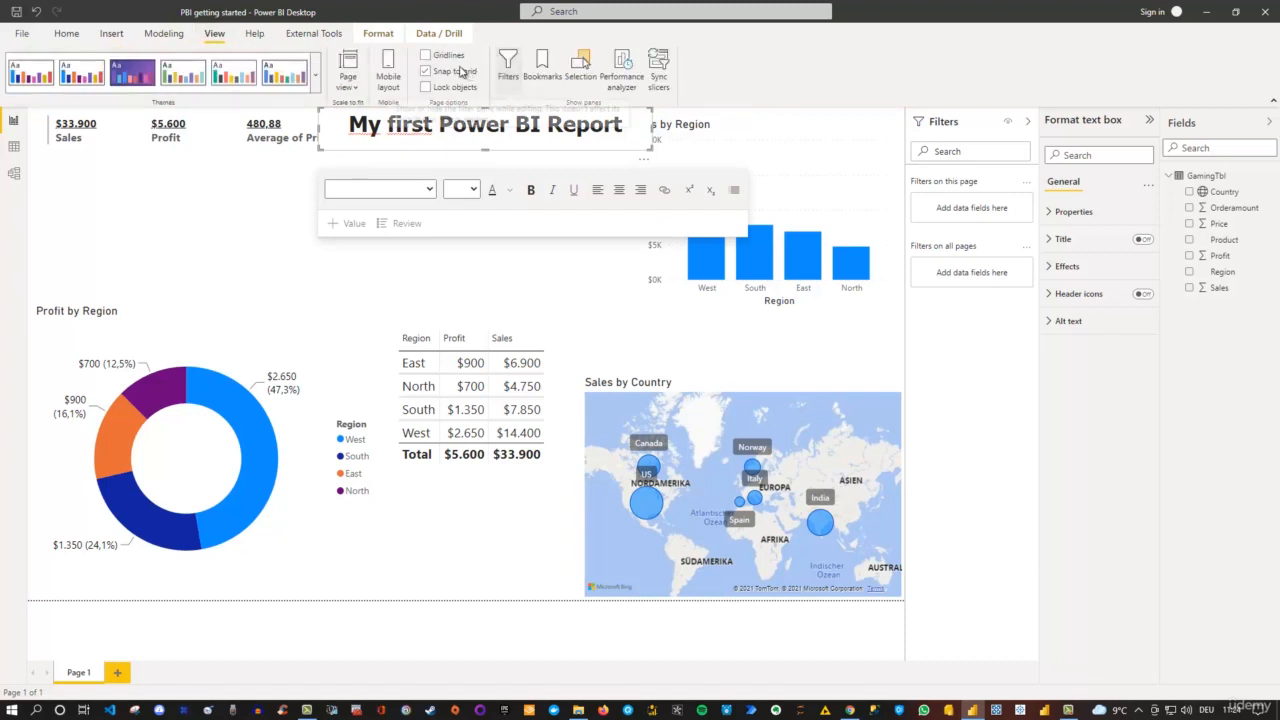
{"action": "left_click", "coordinate": [379, 40]}
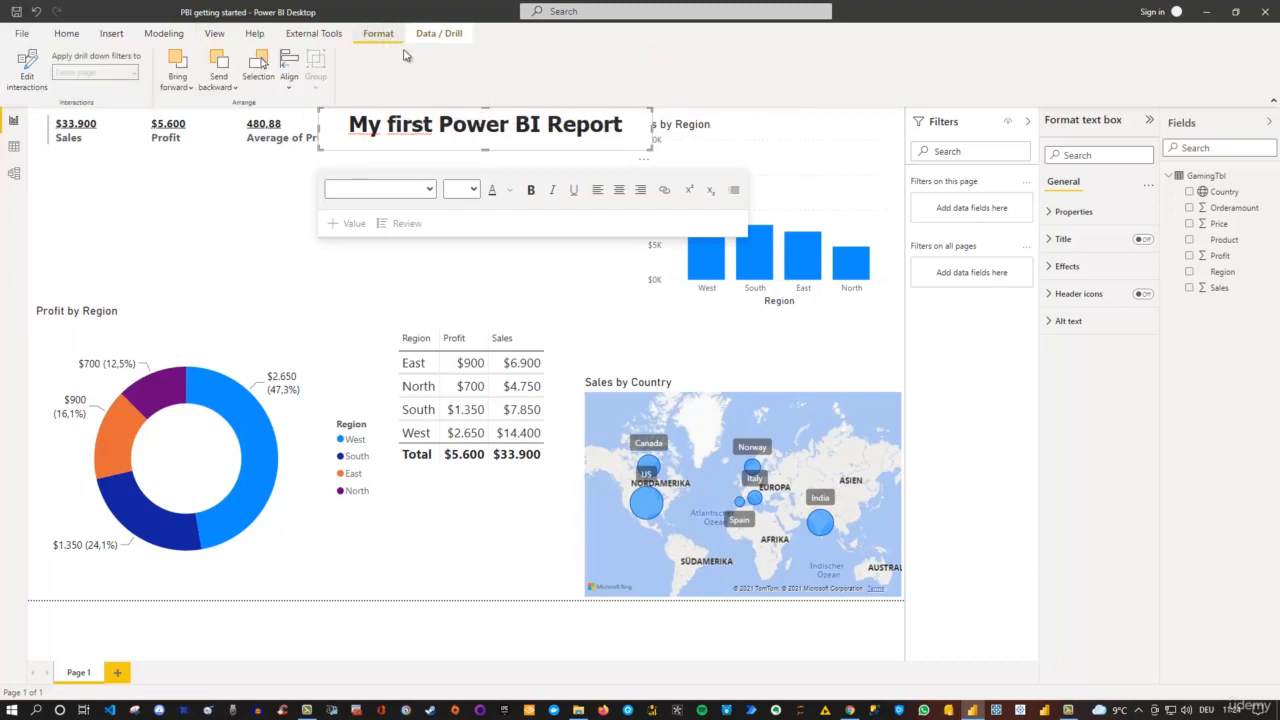
{"action": "left_click", "coordinate": [289, 85]}
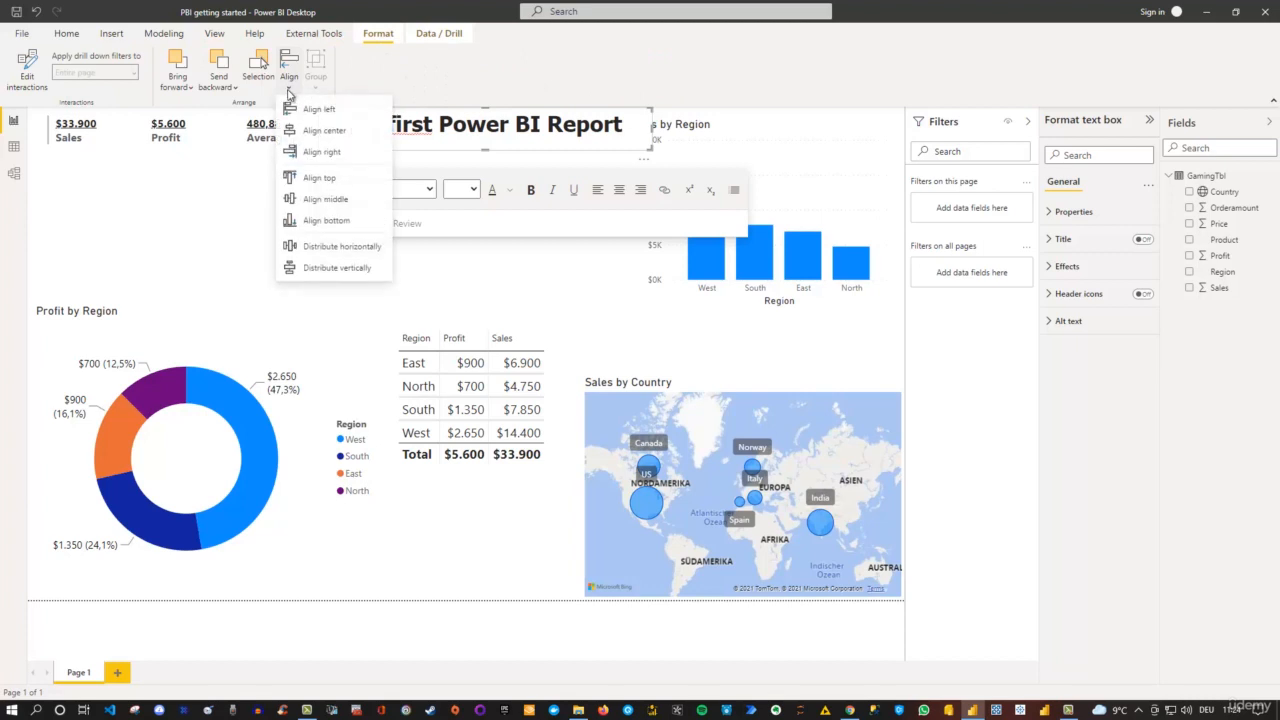
{"action": "left_click", "coordinate": [220, 200]}
Move the multi-row card directly below the report title and the Region table to the page's upper-left area
{"action": "left_click", "coordinate": [218, 131]}
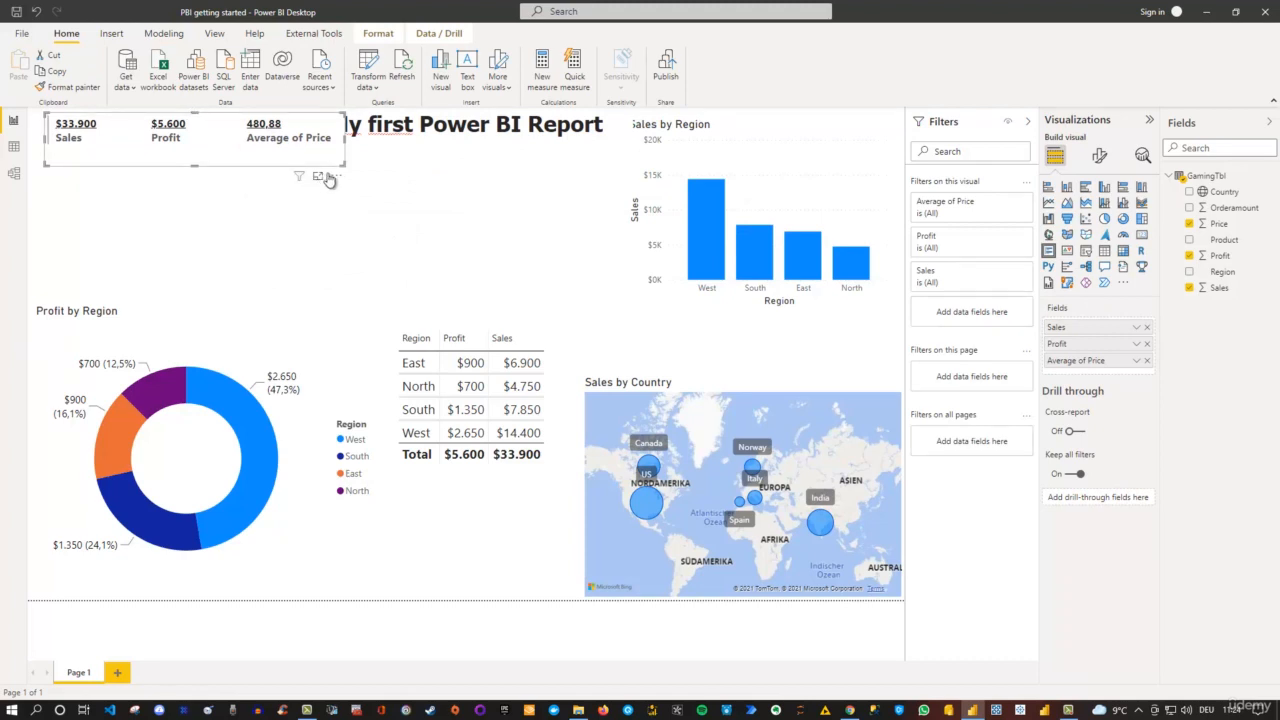
{"action": "left_click_drag", "start_coordinate": [320, 178], "coordinate": [604, 218]}
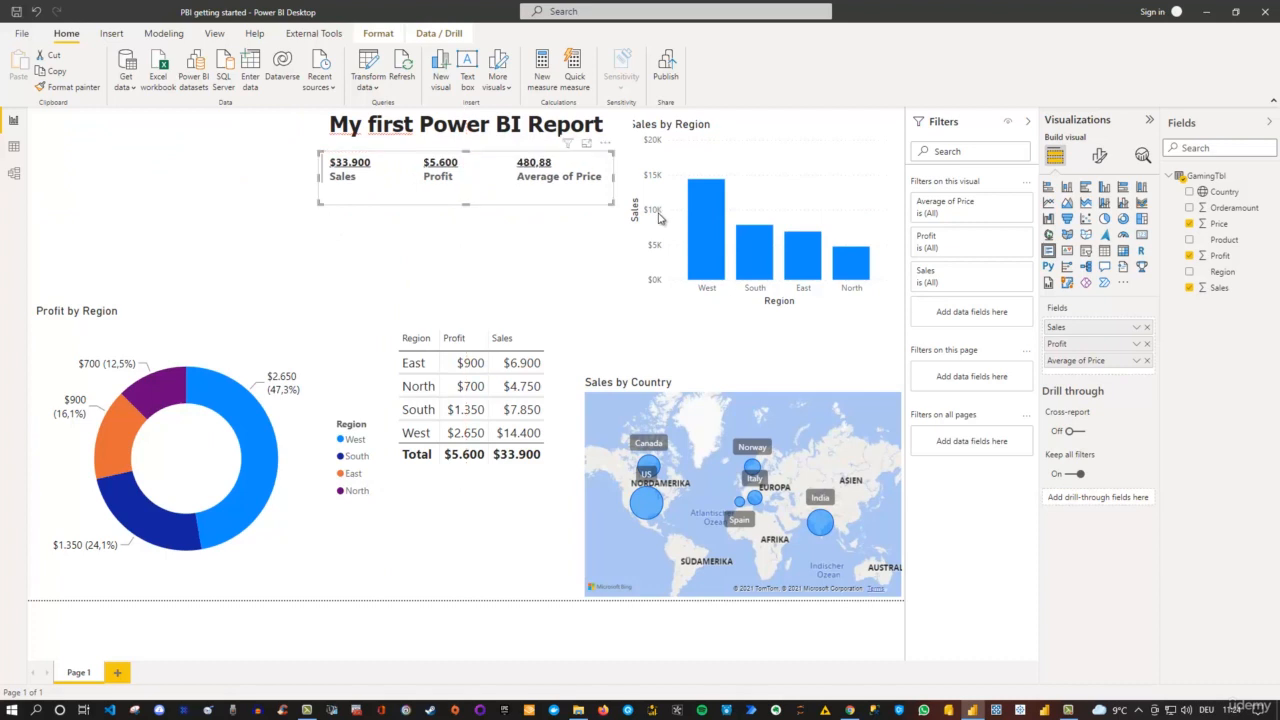
{"action": "left_click", "coordinate": [772, 184]}
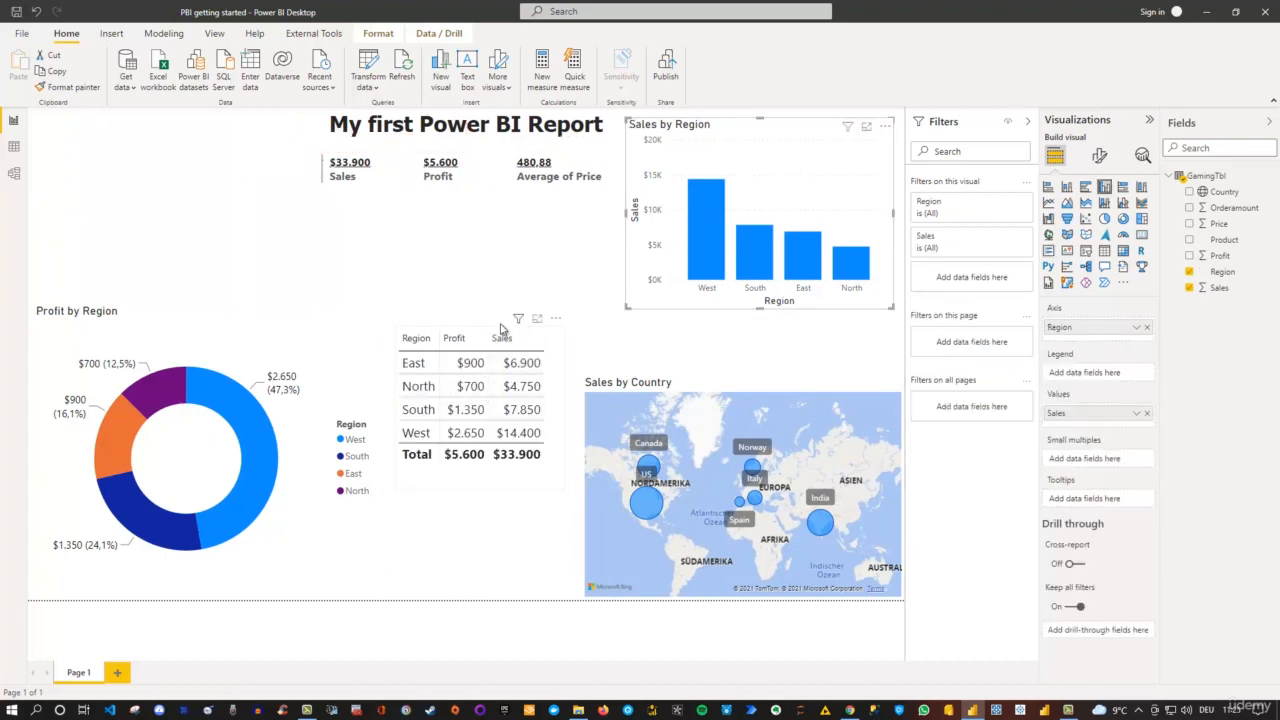
{"action": "left_click", "coordinate": [558, 330]}
{"action": "left_click_drag", "start_coordinate": [560, 325], "coordinate": [229, 127]}
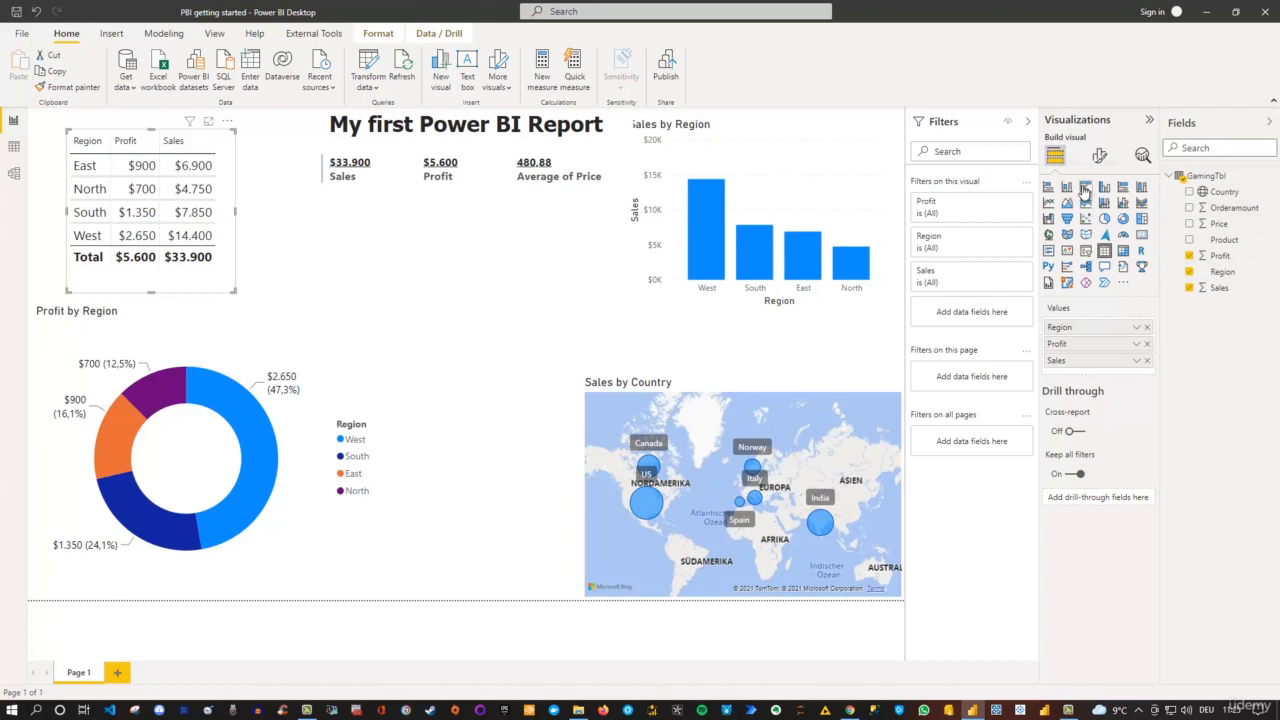
Turn the Region table into a clustered bar chart of Profit by Product, removing the Sales and Region fields
{"action": "left_click", "coordinate": [1147, 361]}
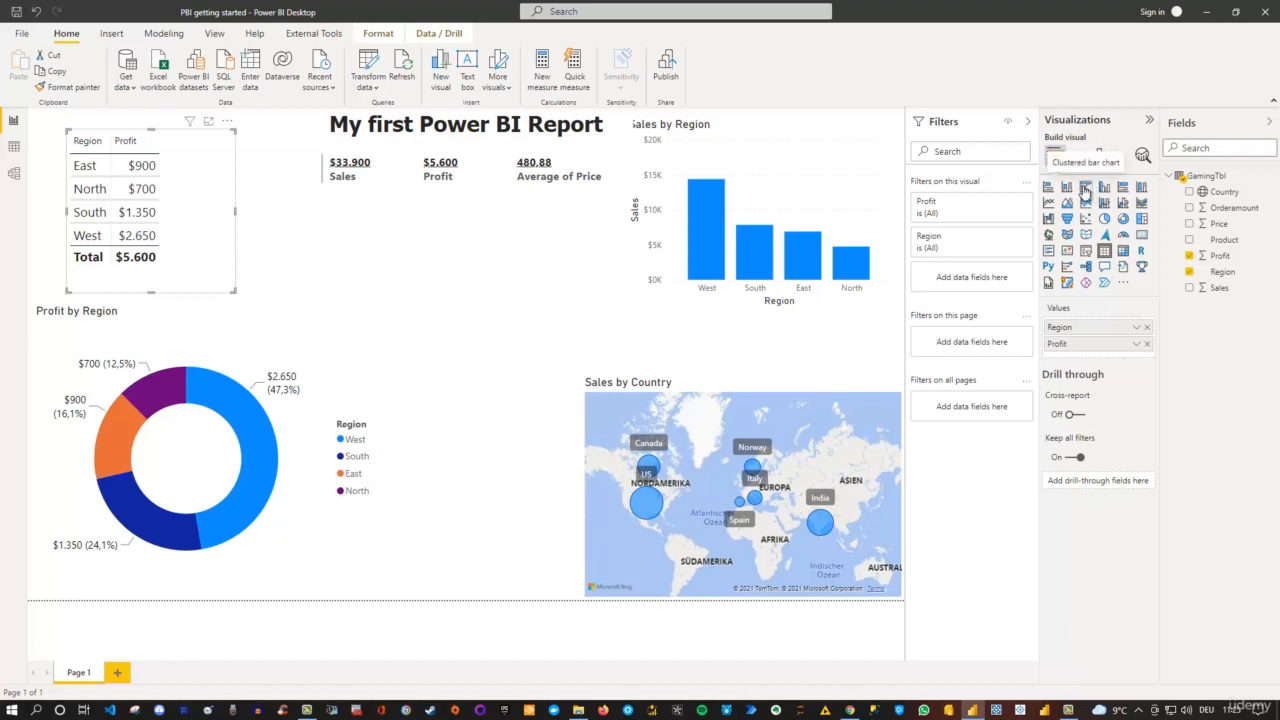
{"action": "left_click", "coordinate": [1085, 191]}
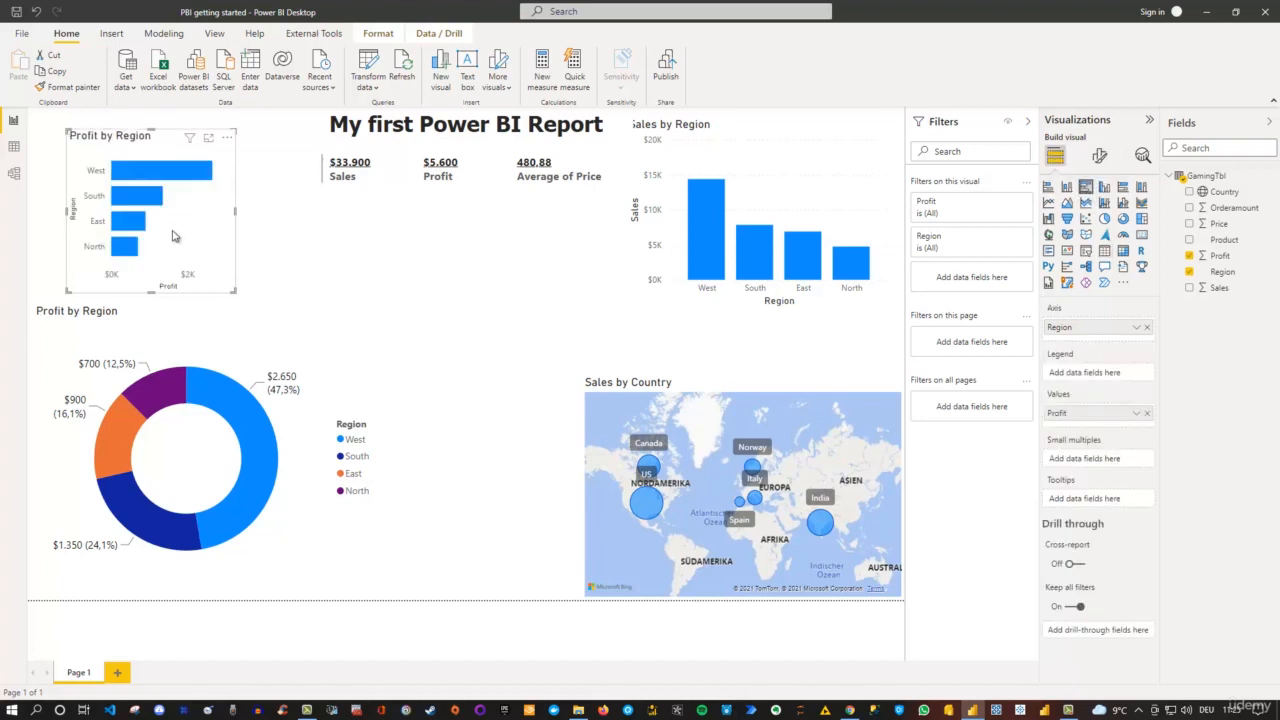
{"action": "mouse_move", "coordinate": [118, 178]}
{"action": "left_click_drag", "start_coordinate": [1228, 244], "coordinate": [1116, 328]}
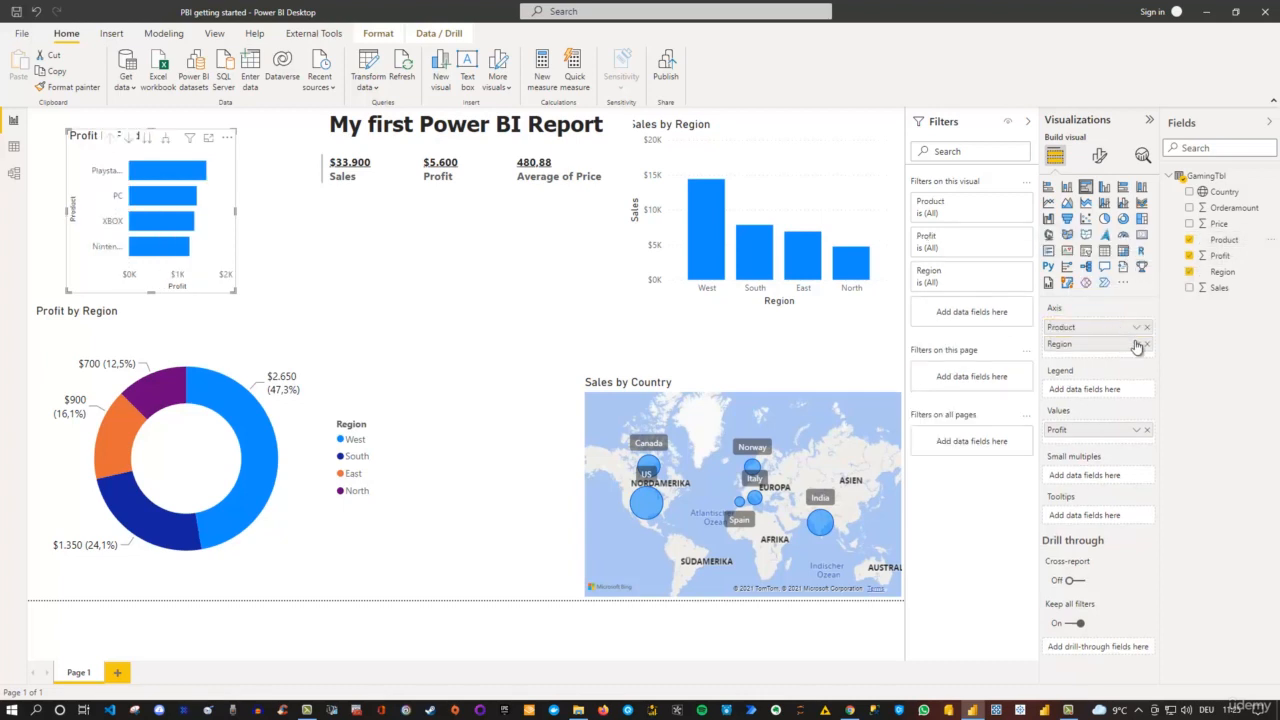
{"action": "left_click", "coordinate": [1147, 344]}
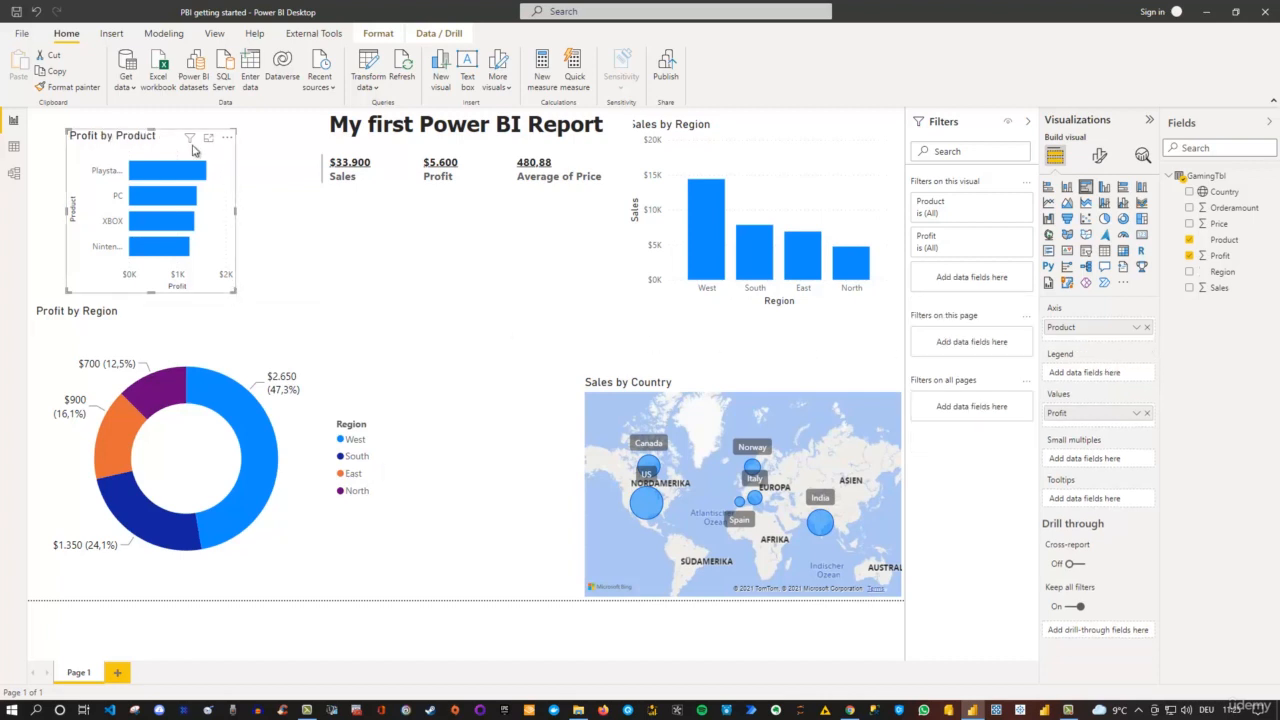
Move the Profit by Product bar chart between the donut chart and the map, and the Sales by Region chart to the page's upper-left area
{"action": "left_click_drag", "start_coordinate": [194, 150], "coordinate": [563, 316]}
{"action": "left_click", "coordinate": [775, 138]}
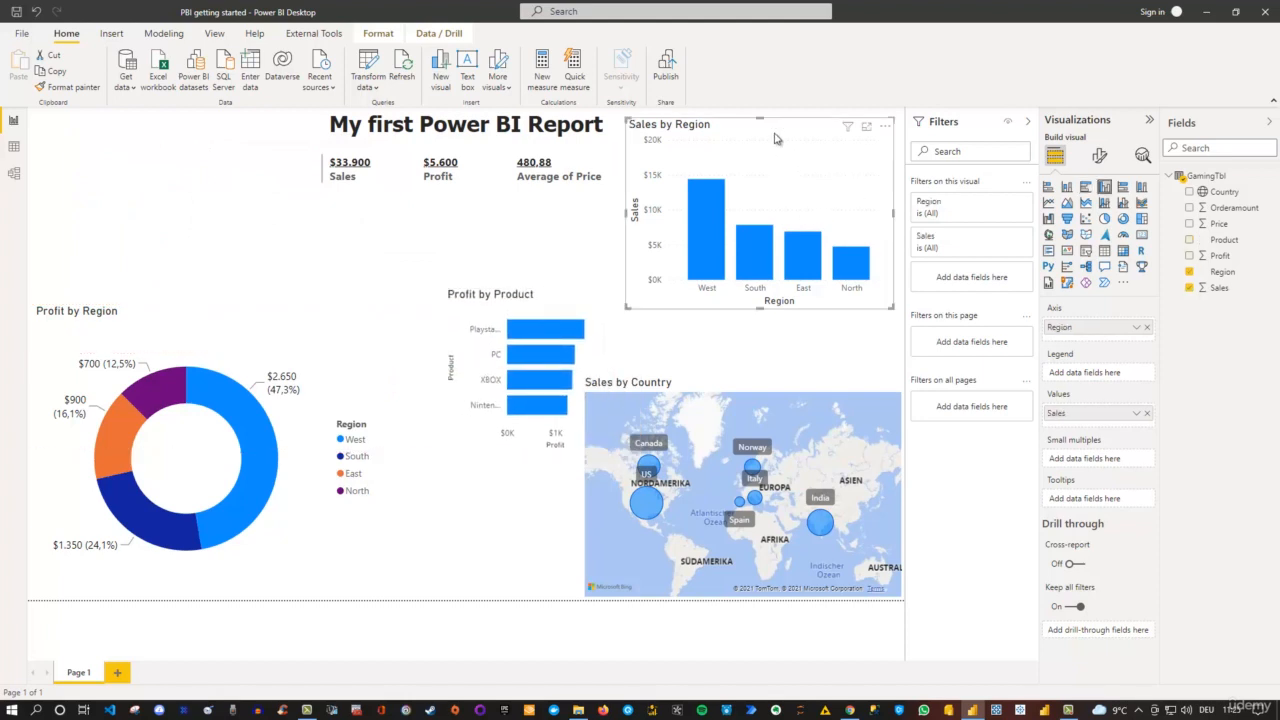
{"action": "left_click_drag", "start_coordinate": [657, 128], "coordinate": [157, 155]}
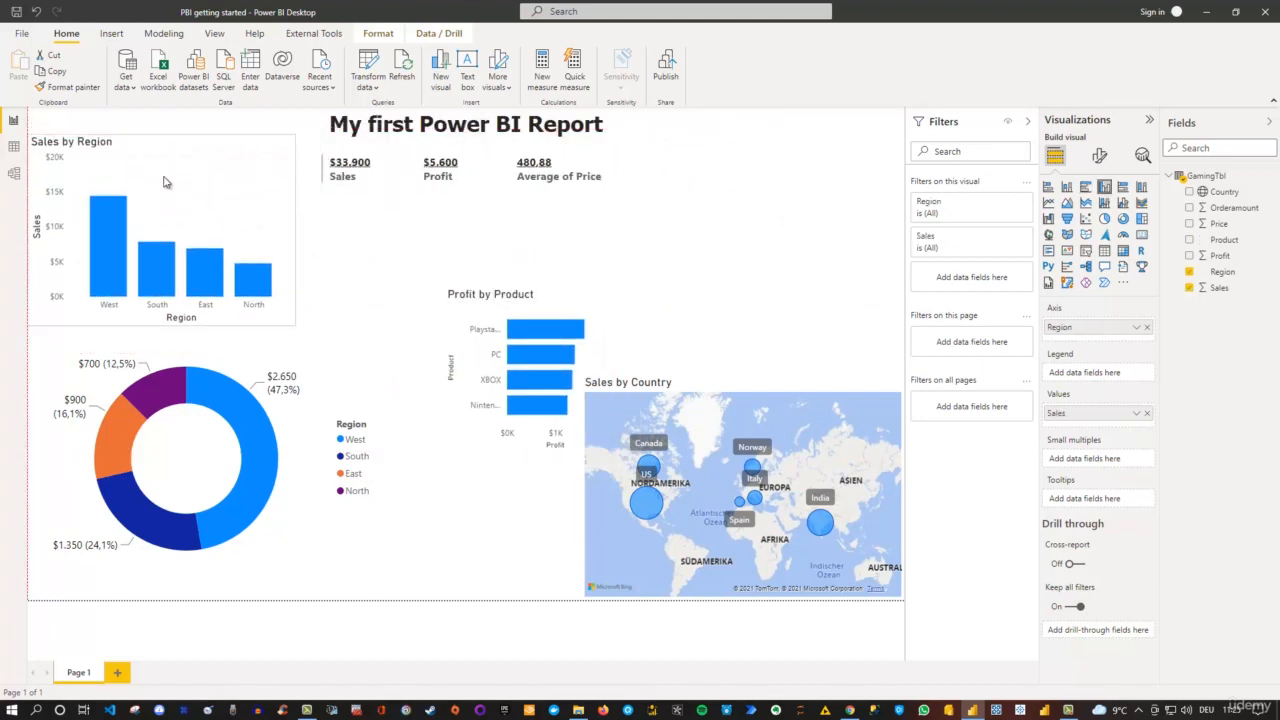
Shrink the Profit by Region donut chart and move the Sales by Region column chart down and slightly right, directly above it
{"action": "left_click", "coordinate": [368, 335]}
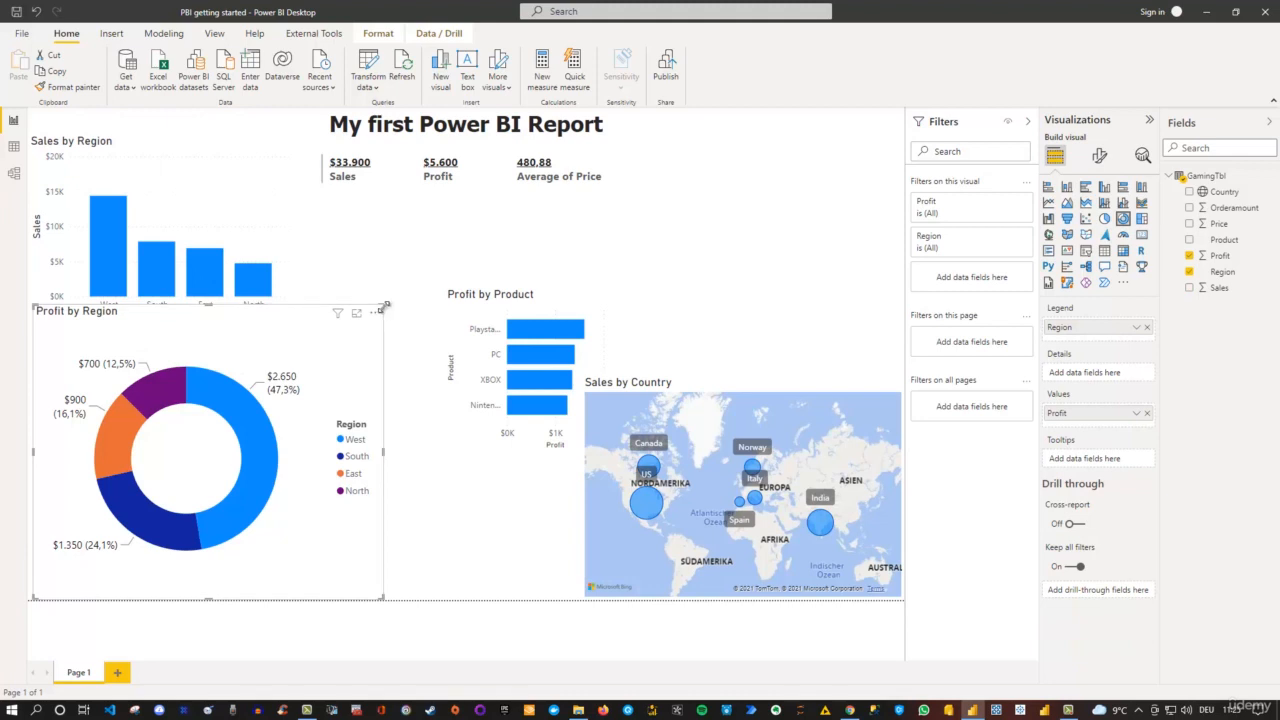
{"action": "left_click_drag", "start_coordinate": [383, 306], "coordinate": [372, 366]}
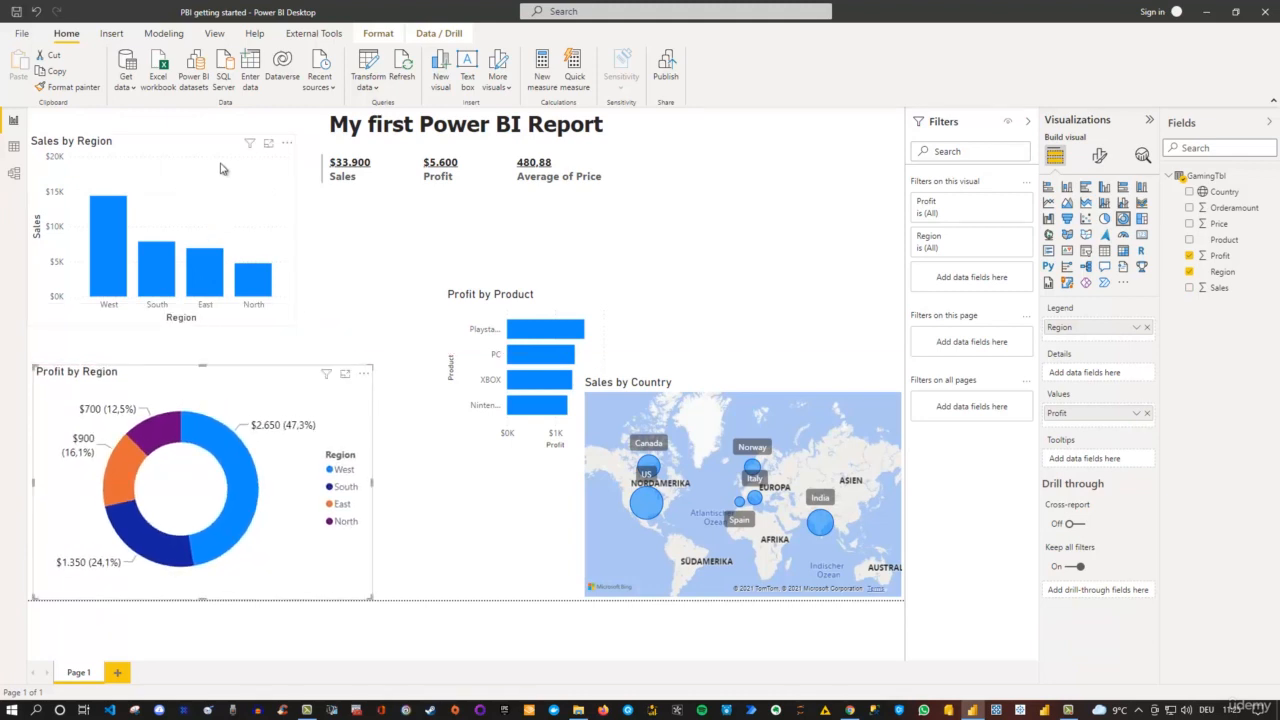
{"action": "left_click_drag", "start_coordinate": [212, 144], "coordinate": [247, 179]}
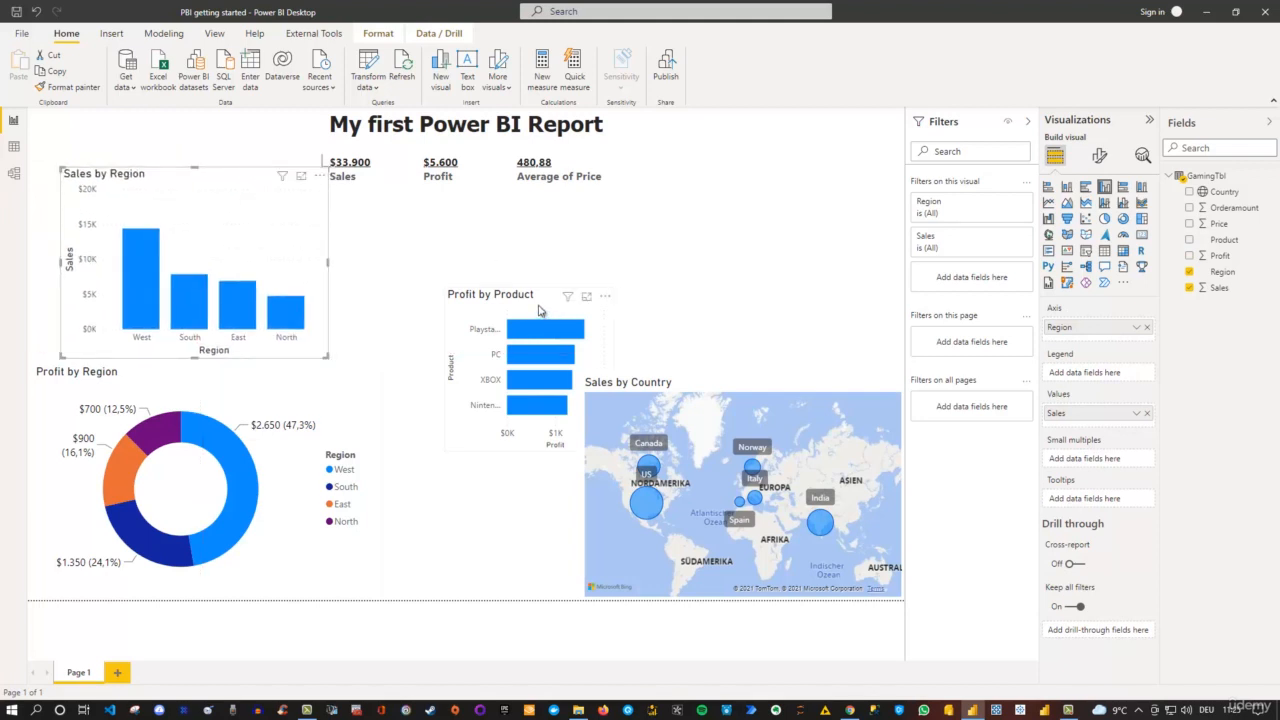
Move the Profit by Product bar chart to the page's upper-right area and delete the Sales by Country map
{"action": "left_click_drag", "start_coordinate": [538, 311], "coordinate": [773, 185]}
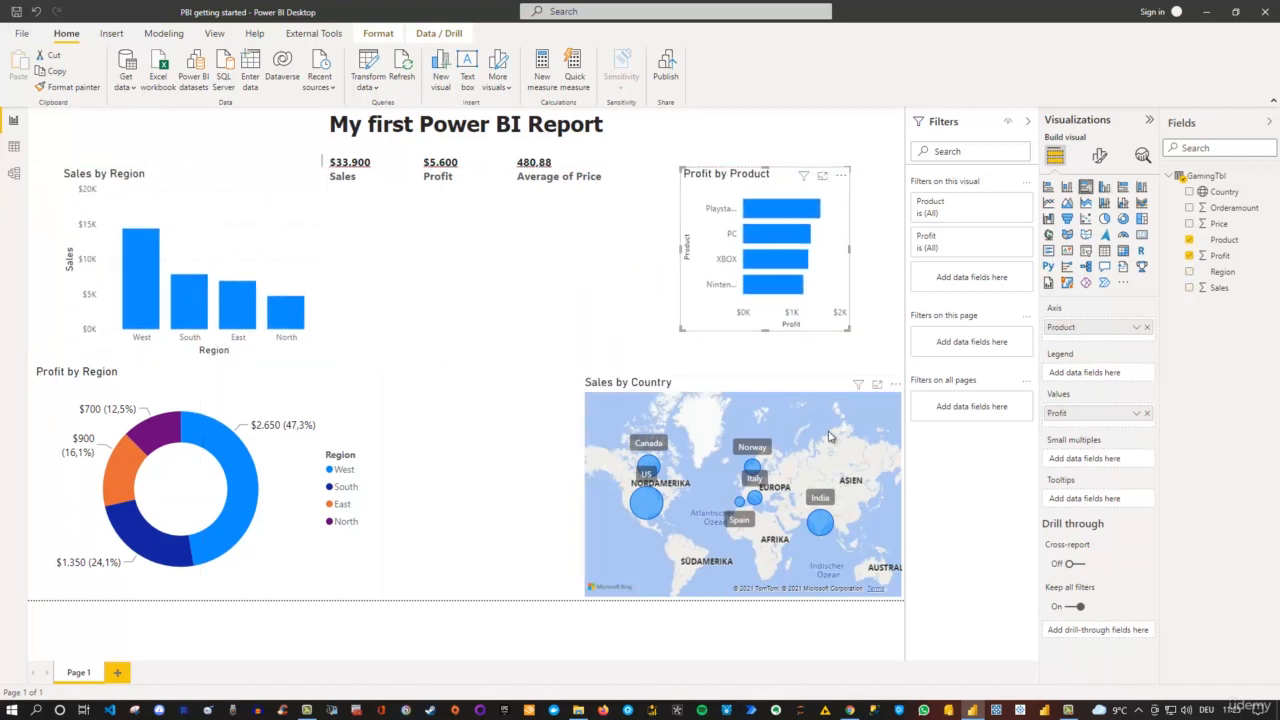
{"action": "left_click_drag", "start_coordinate": [829, 391], "coordinate": [704, 386]}
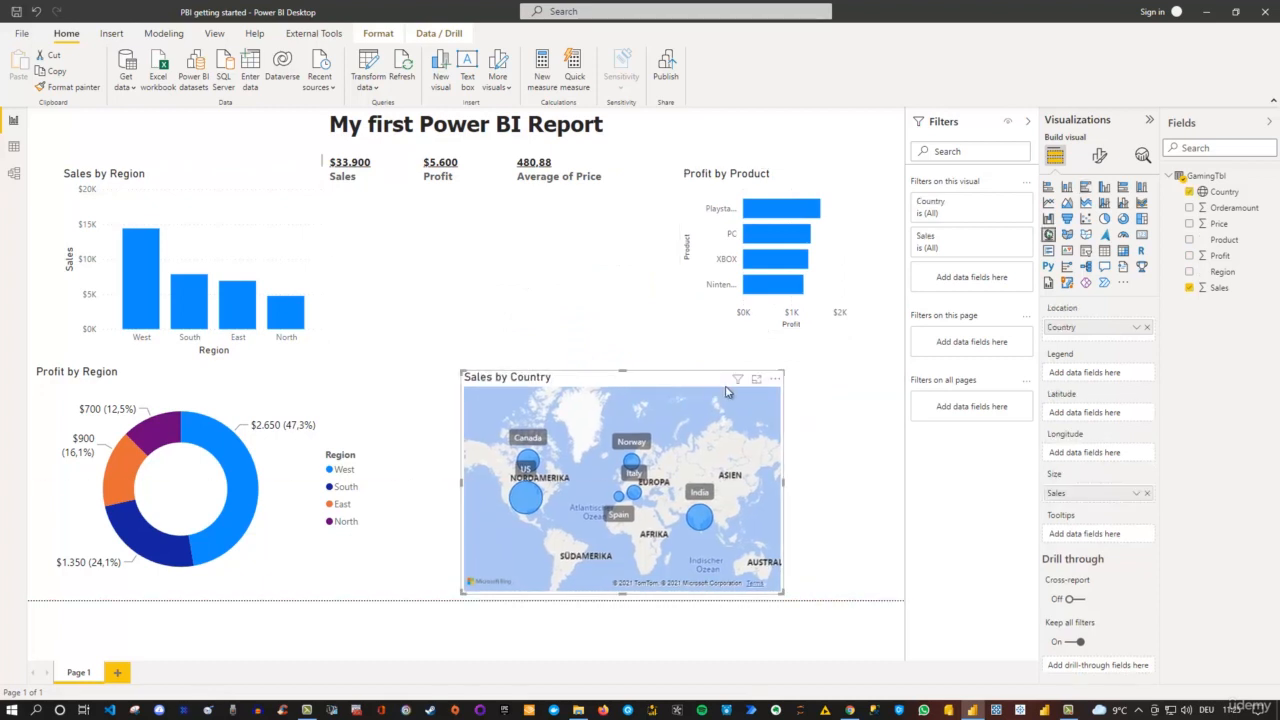
{"action": "key", "text": "Delete"}
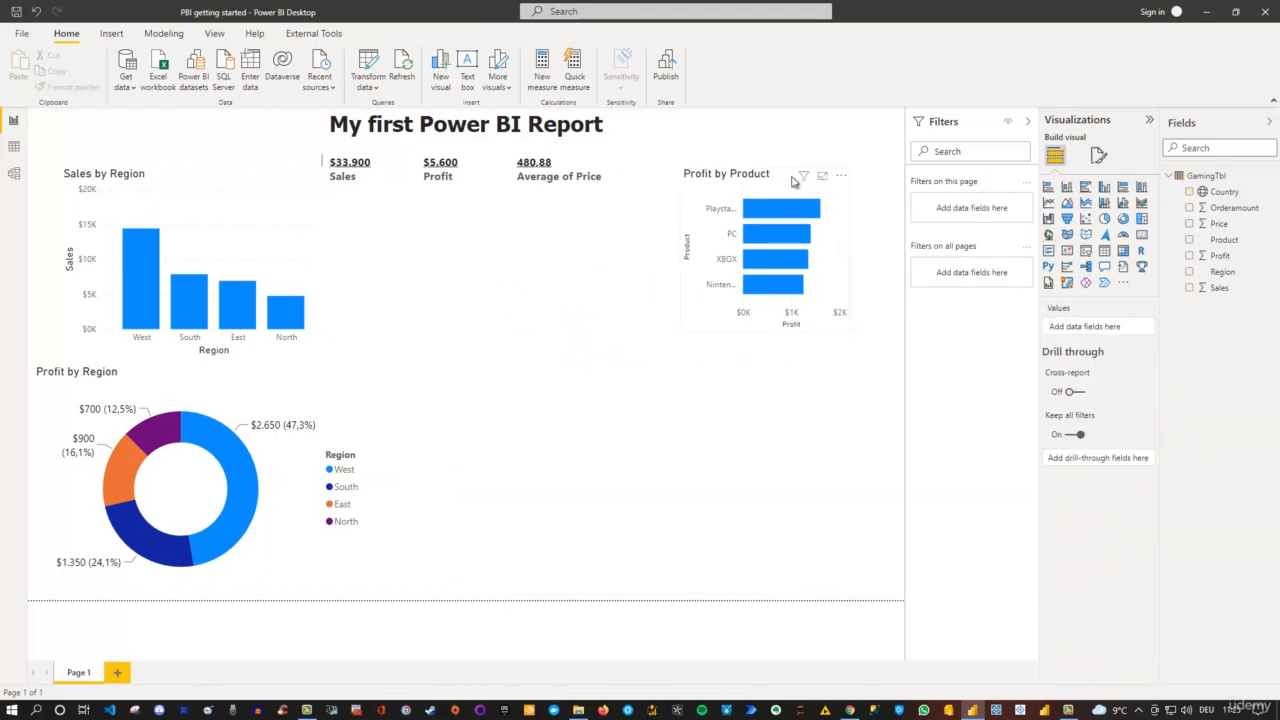
Enlarge the Profit by Product bar chart in height and width and shift it slightly up along the page's right edge
{"action": "left_click", "coordinate": [724, 328]}
{"action": "left_click_drag", "start_coordinate": [849, 329], "coordinate": [903, 393]}
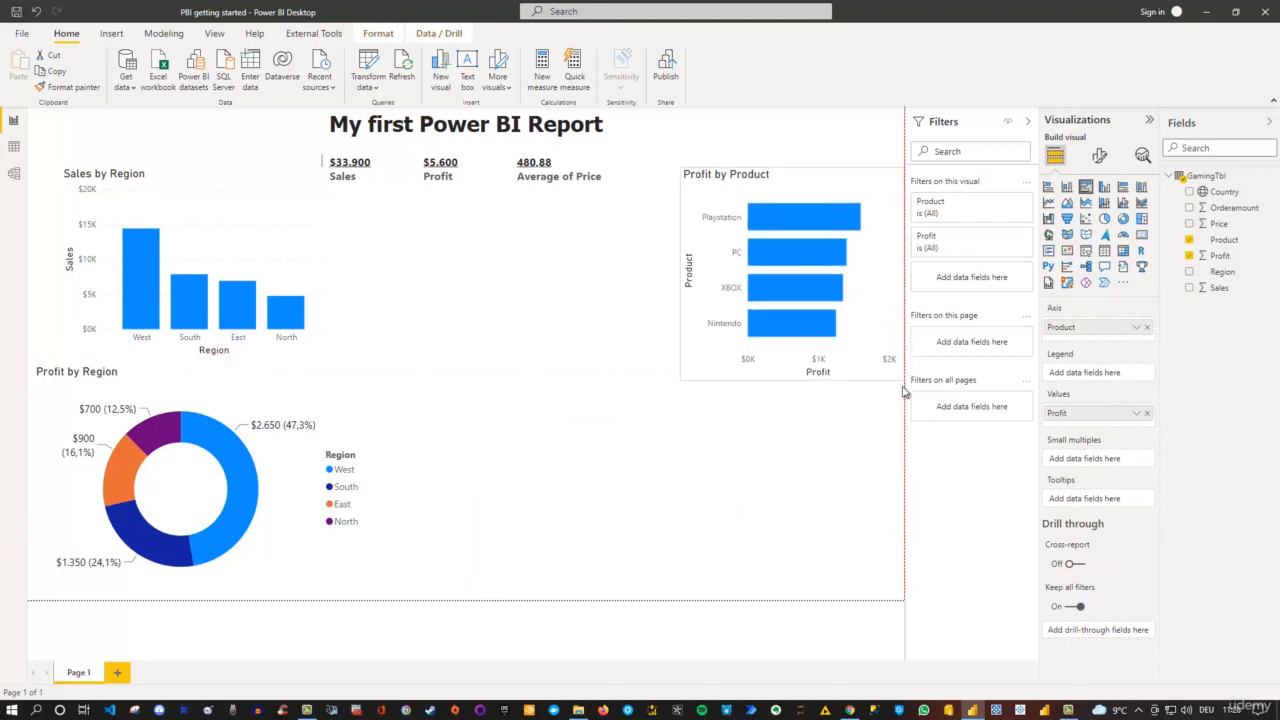
{"action": "left_click_drag", "start_coordinate": [684, 288], "coordinate": [627, 287]}
{"action": "left_click_drag", "start_coordinate": [782, 190], "coordinate": [787, 168]}
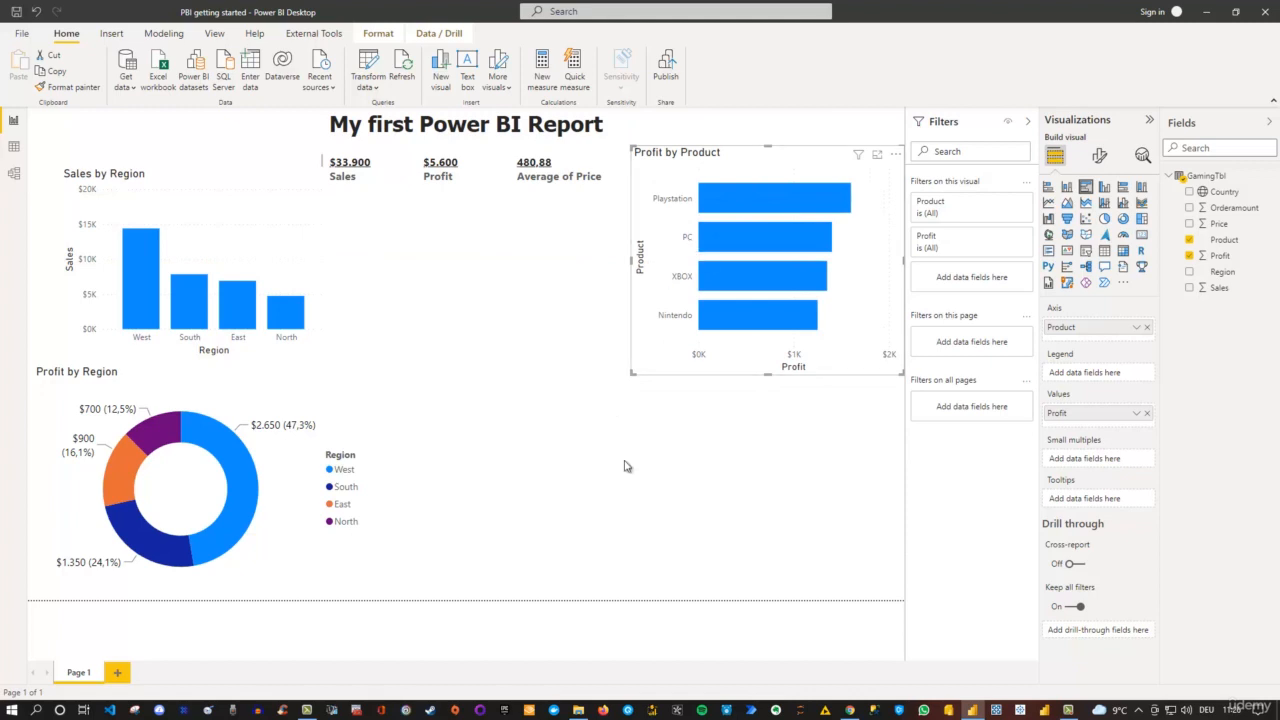
Create a new map visual from the Country field, make it slightly taller and place it below the Profit by Product chart
{"action": "left_click", "coordinate": [656, 469]}
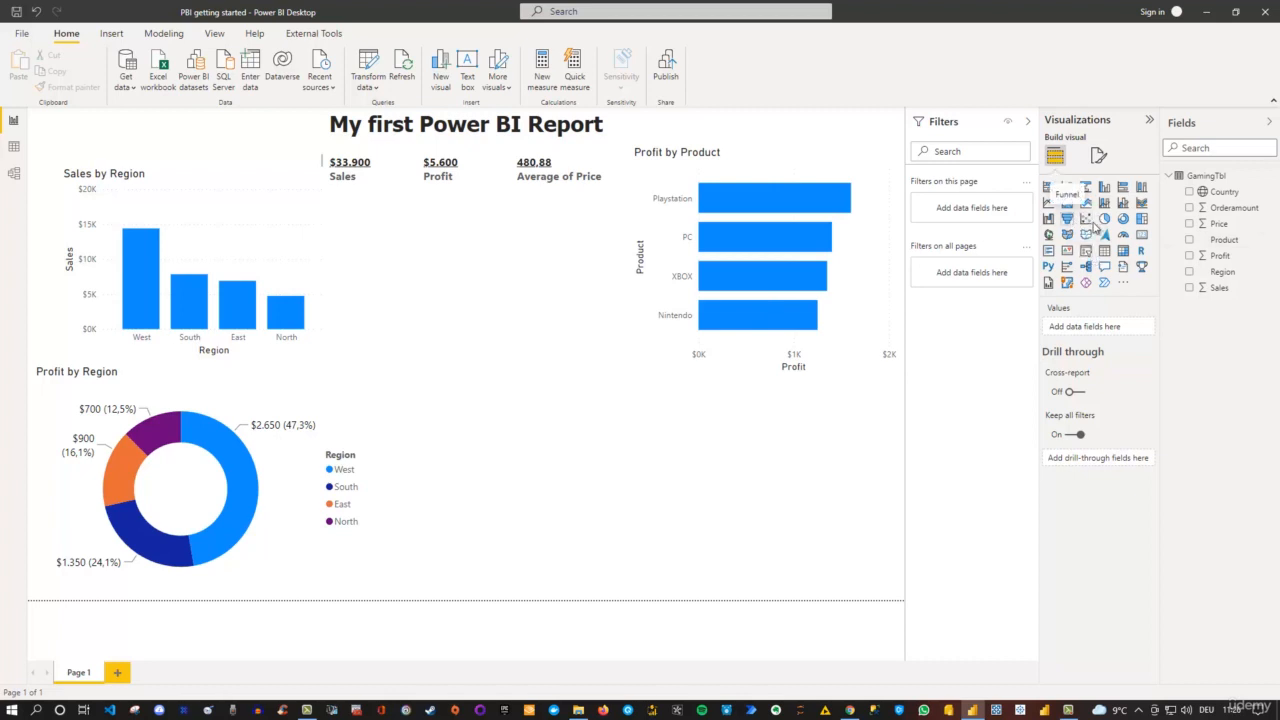
{"action": "left_click", "coordinate": [1189, 193]}
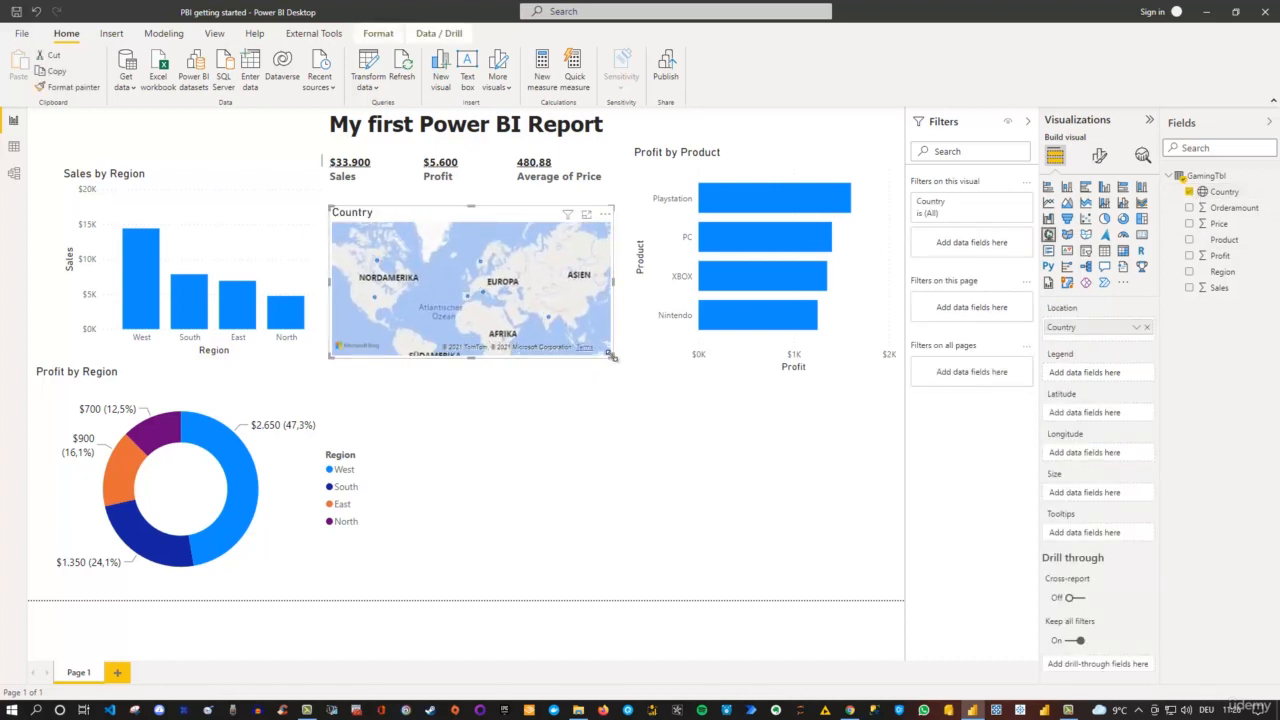
{"action": "left_click_drag", "start_coordinate": [610, 356], "coordinate": [606, 386]}
{"action": "left_click_drag", "start_coordinate": [530, 232], "coordinate": [702, 419]}
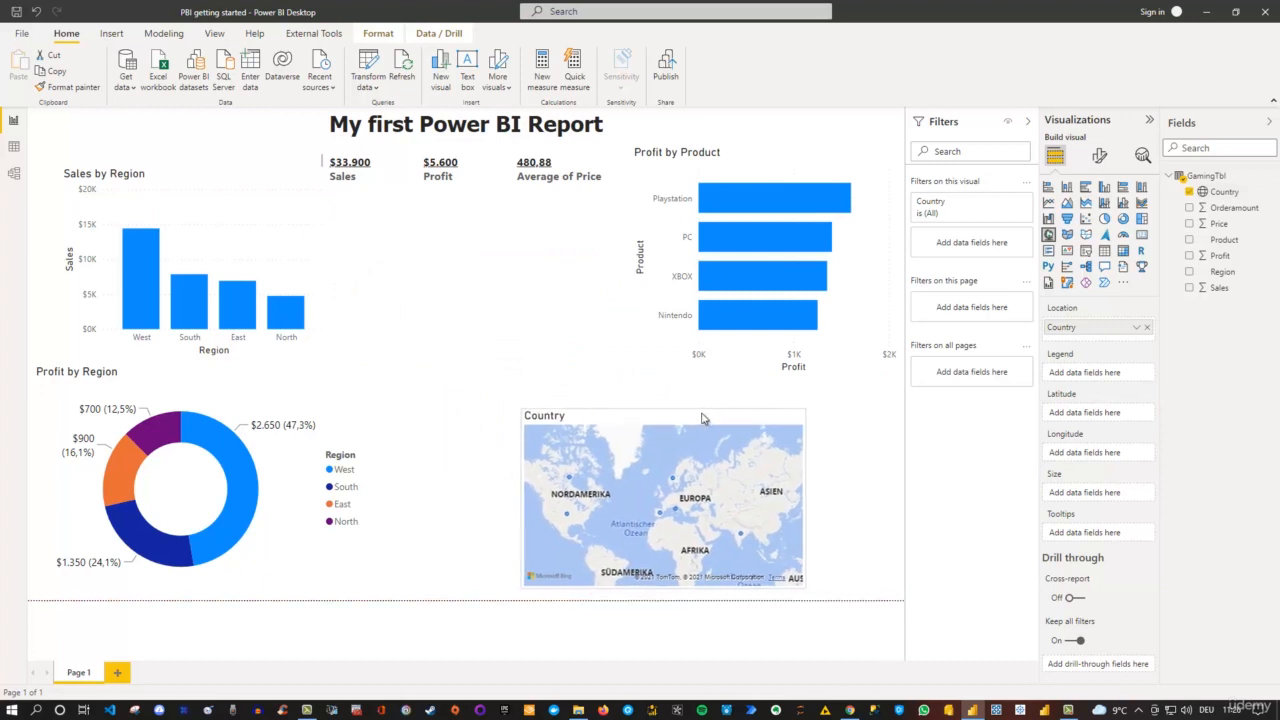
Reduce the height of the Profit by Product chart and move it directly above the Country map
{"action": "left_click", "coordinate": [648, 150]}
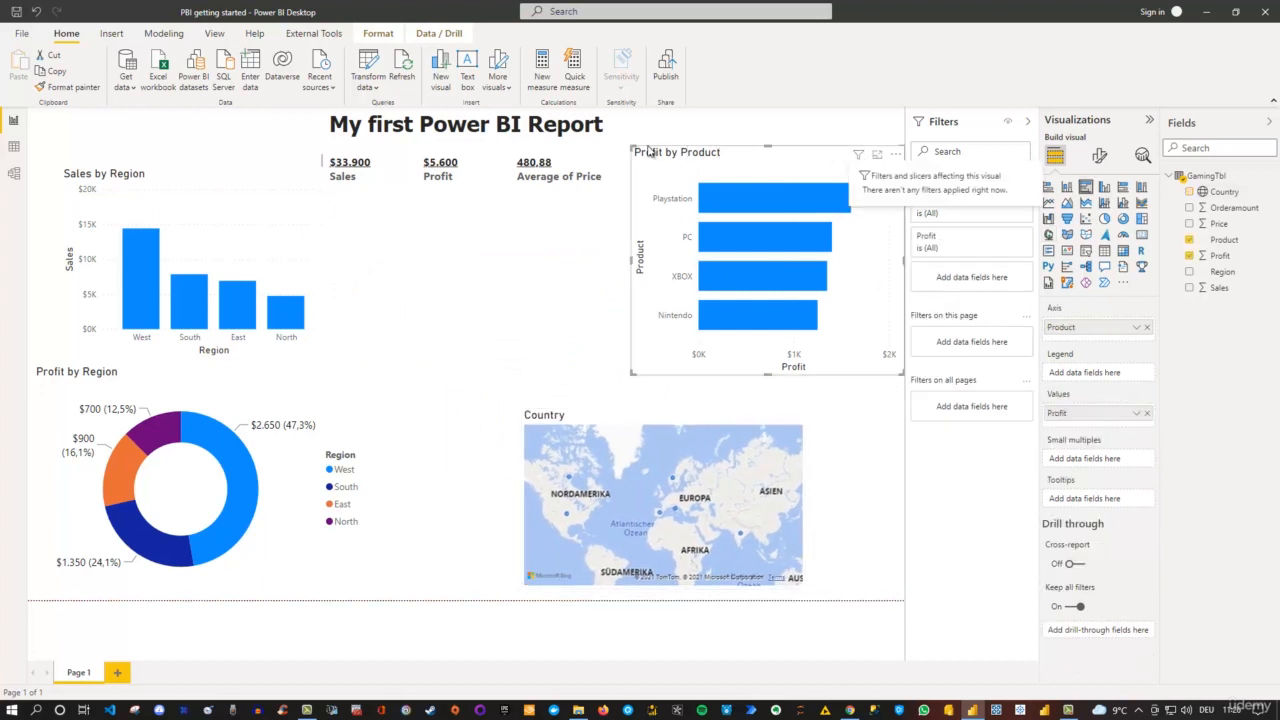
{"action": "left_click_drag", "start_coordinate": [627, 156], "coordinate": [616, 187]}
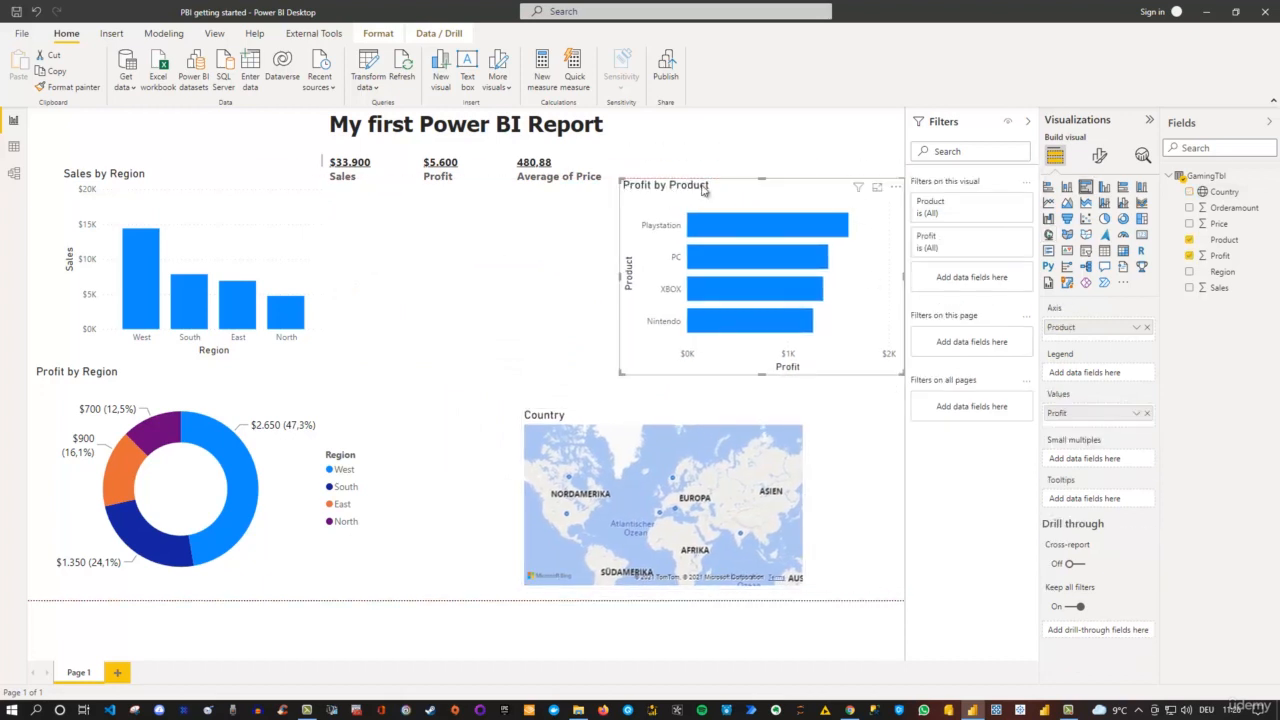
{"action": "left_click_drag", "start_coordinate": [760, 202], "coordinate": [673, 217]}
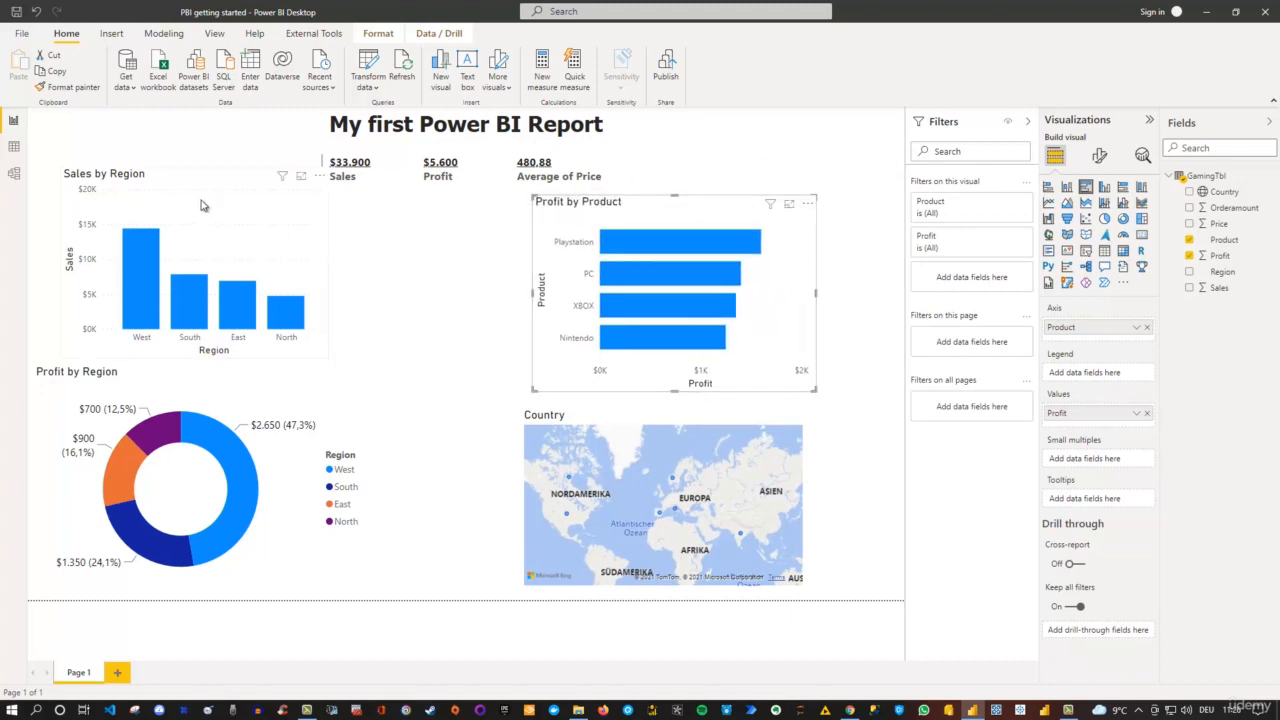
Reduce the Sales by Region chart's height to align its top with Profit by Product, and shrink and center the donut chart below it
{"action": "left_click", "coordinate": [234, 199]}
{"action": "left_click_drag", "start_coordinate": [193, 168], "coordinate": [186, 206]}
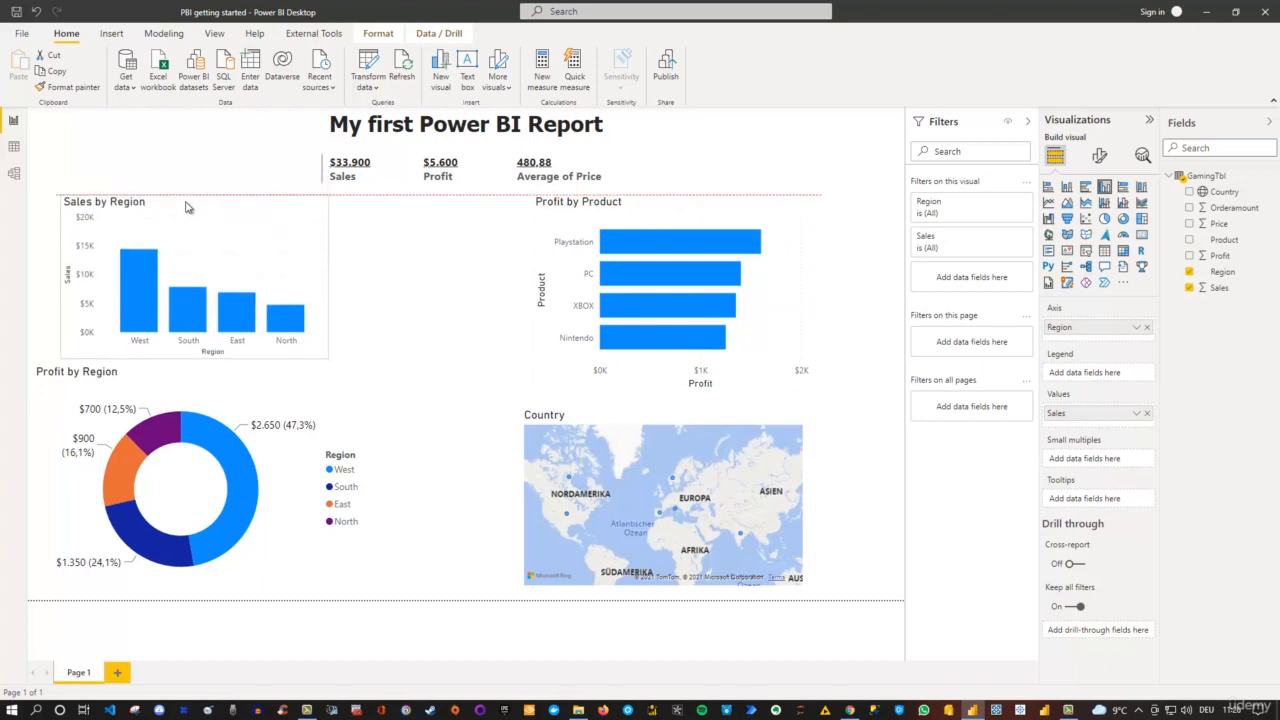
{"action": "left_click", "coordinate": [270, 391]}
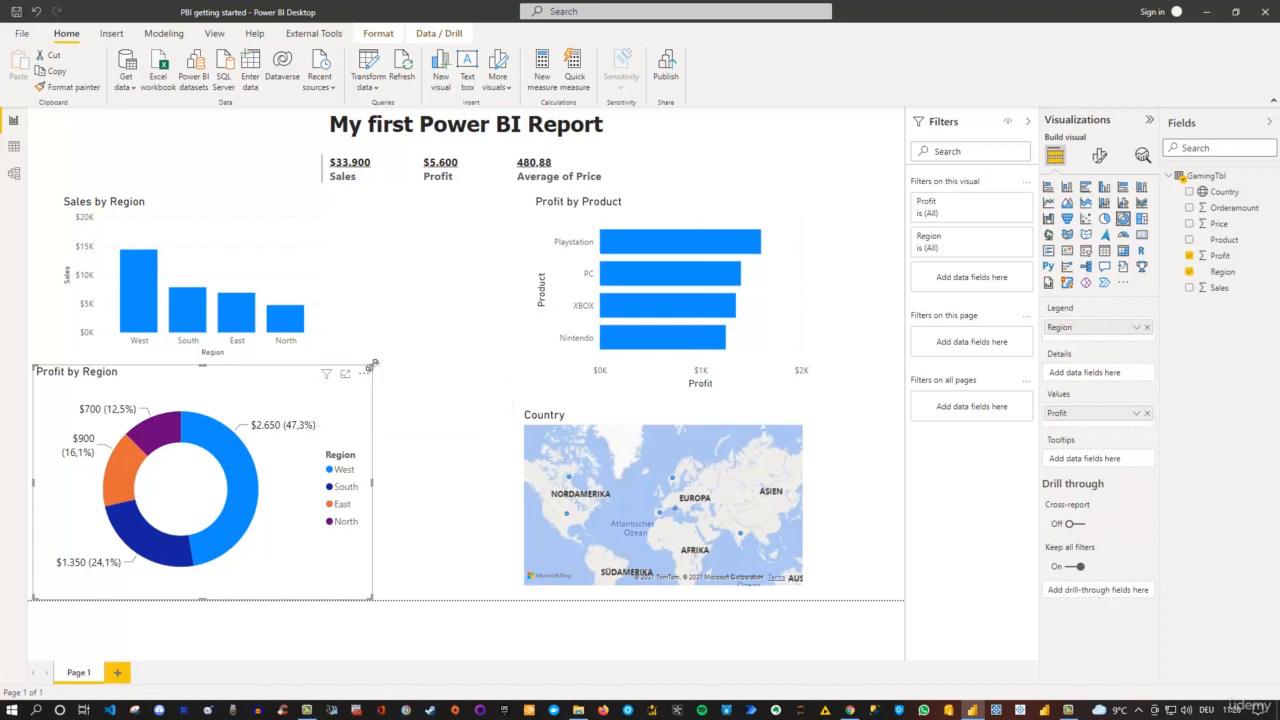
{"action": "left_click_drag", "start_coordinate": [372, 365], "coordinate": [336, 396]}
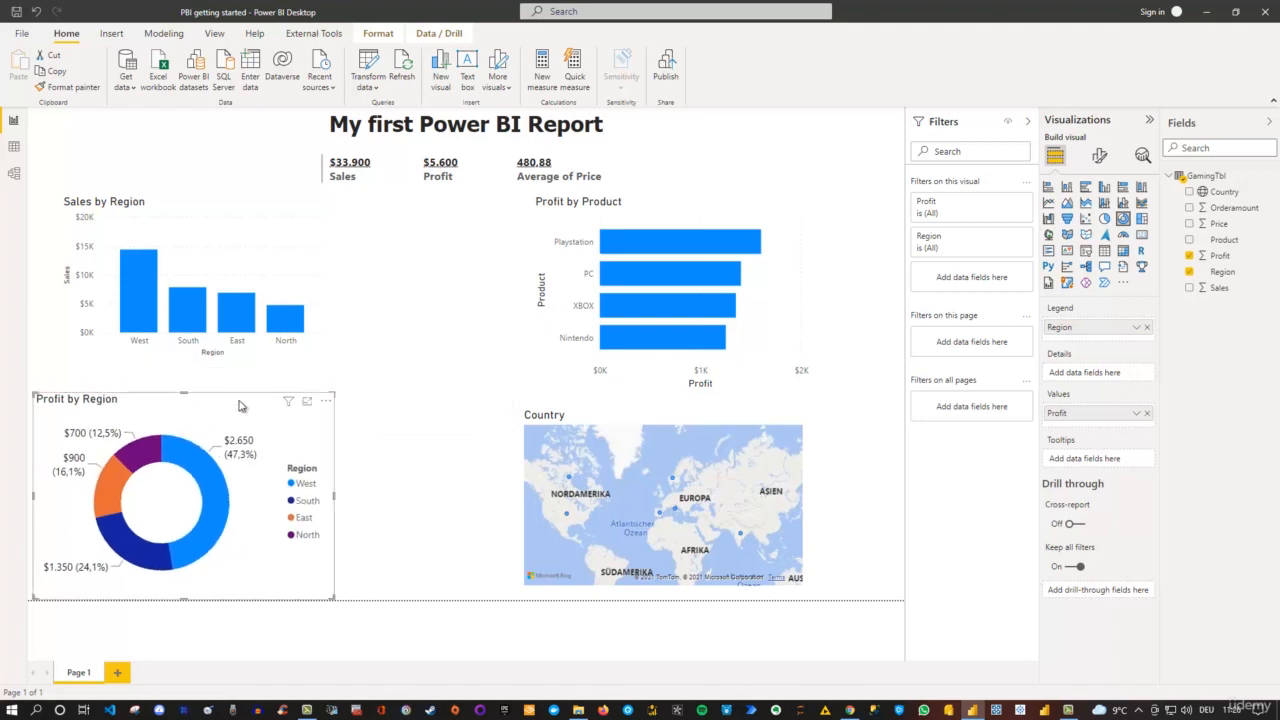
{"action": "left_click_drag", "start_coordinate": [243, 403], "coordinate": [272, 394]}
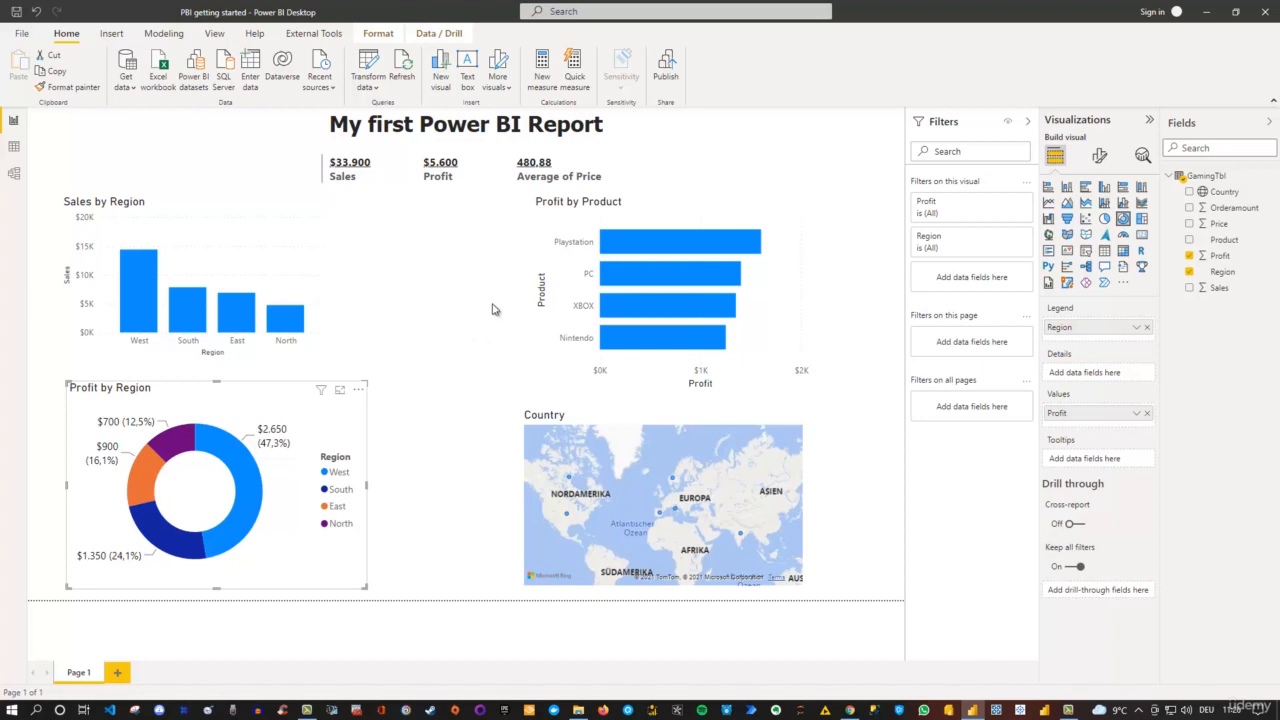
Add a slicer on the Region field between the Sales by Region and Profit by Product charts
{"action": "left_click", "coordinate": [461, 293]}
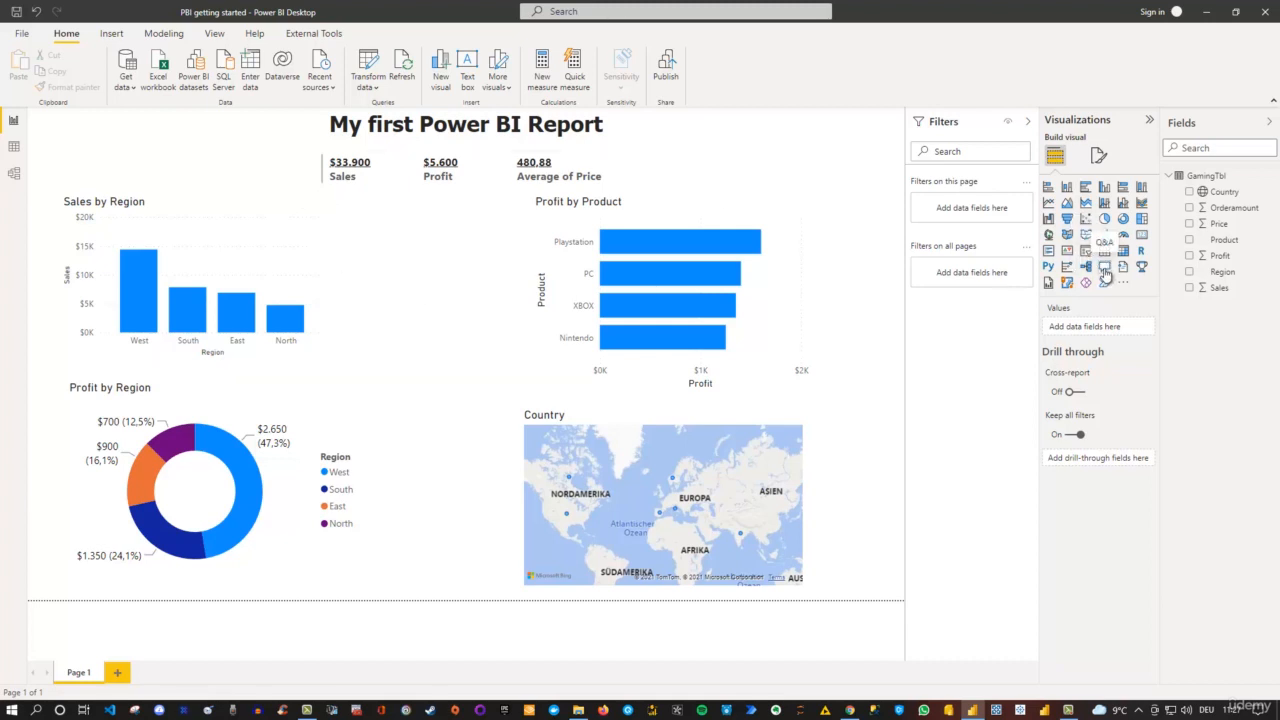
{"action": "left_click", "coordinate": [1086, 250]}
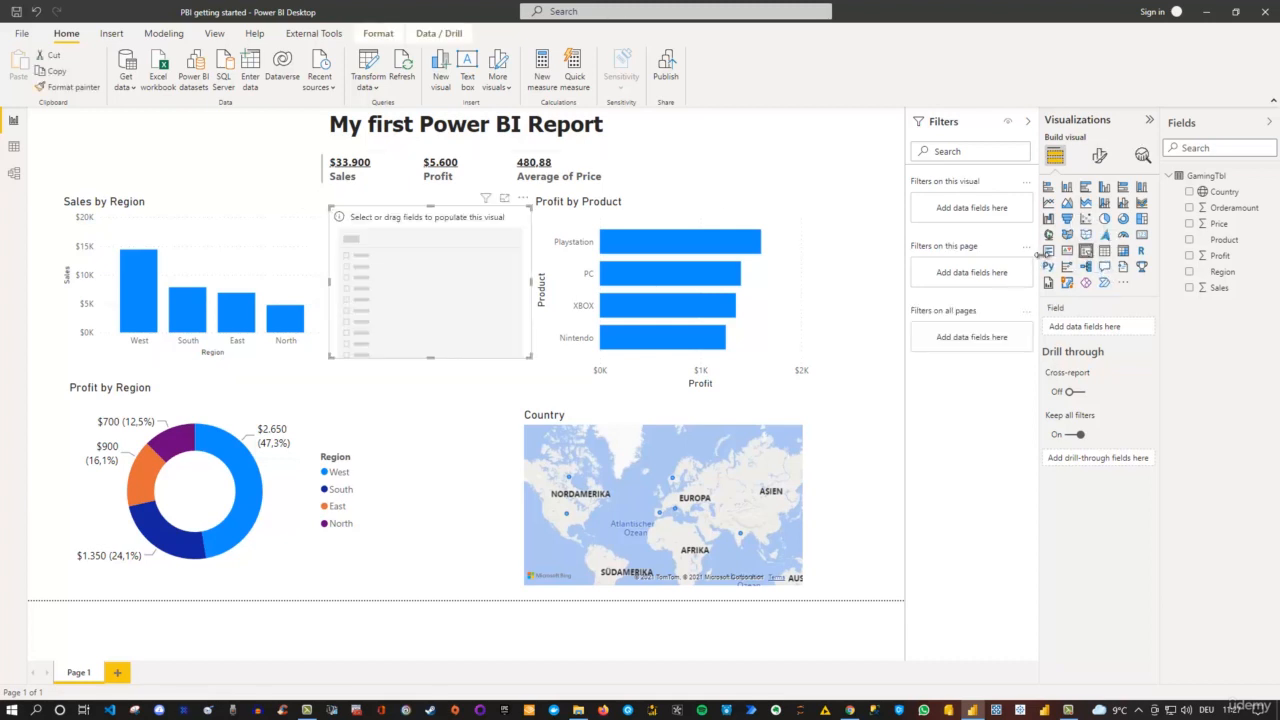
{"action": "left_click", "coordinate": [1189, 272]}
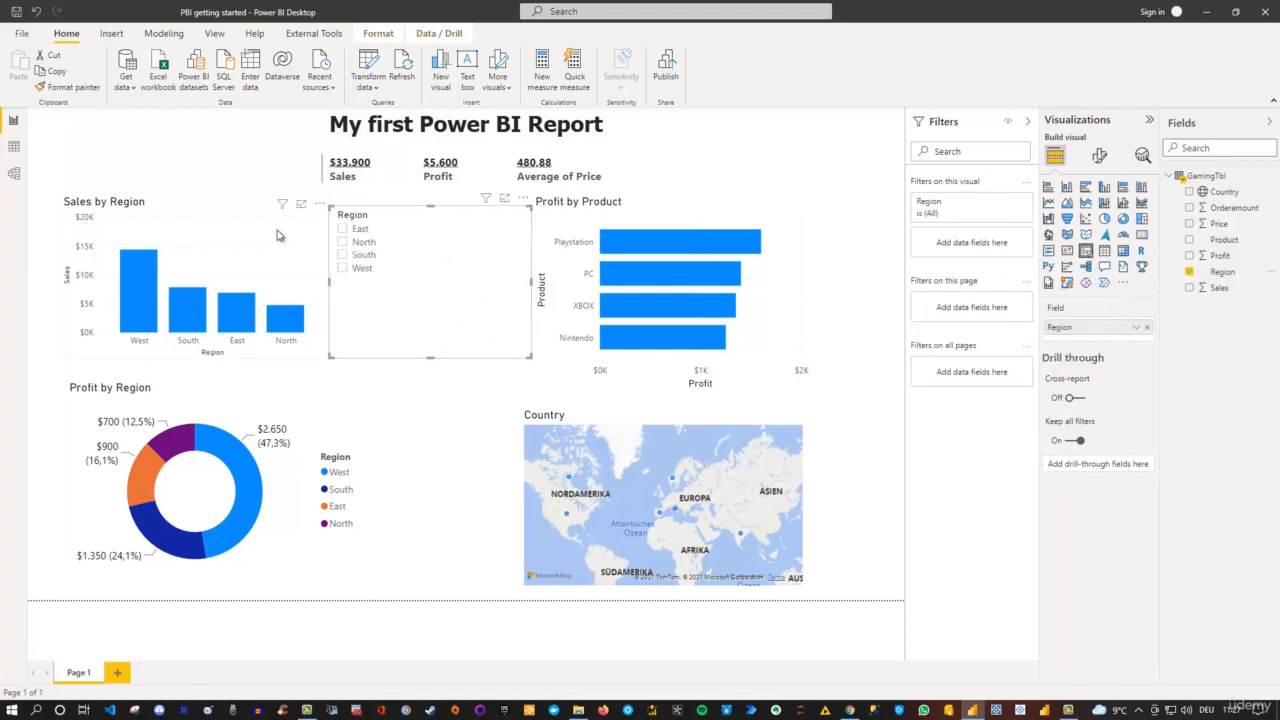
Test the Region slicer with North, with South and with both regions selected, and clear the selection
{"action": "left_click", "coordinate": [343, 242]}
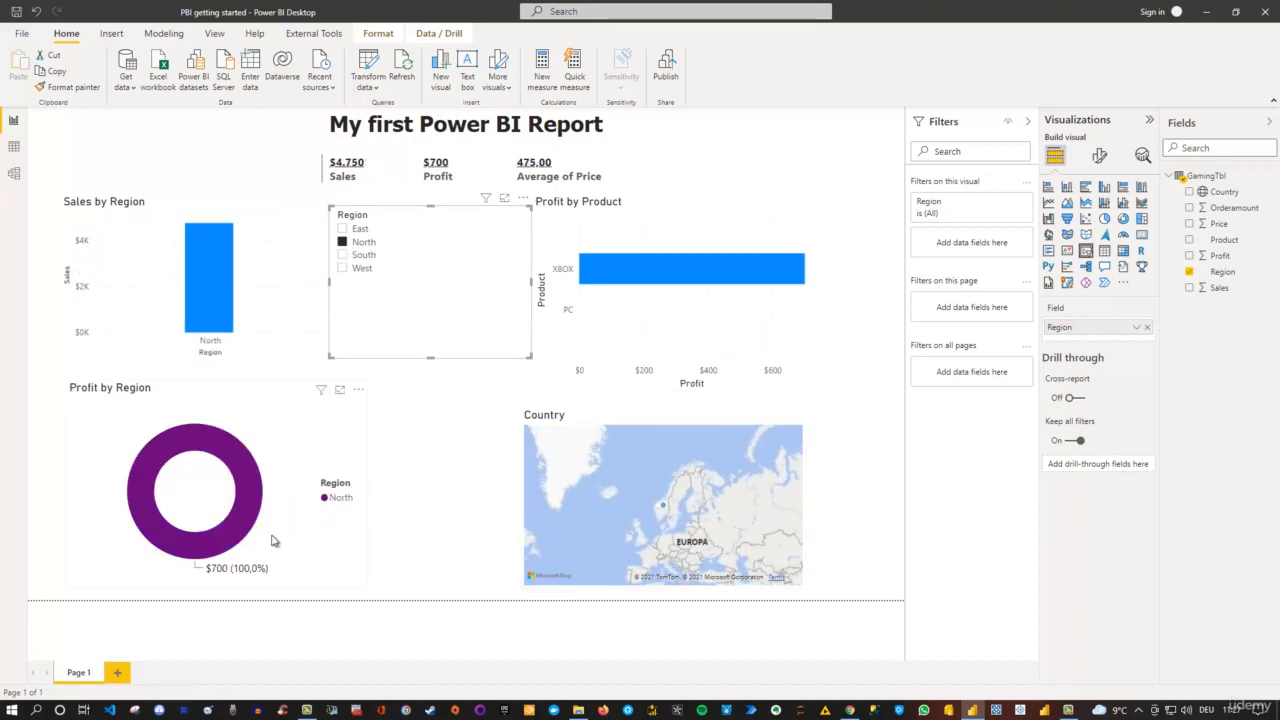
{"action": "left_click", "coordinate": [343, 255]}
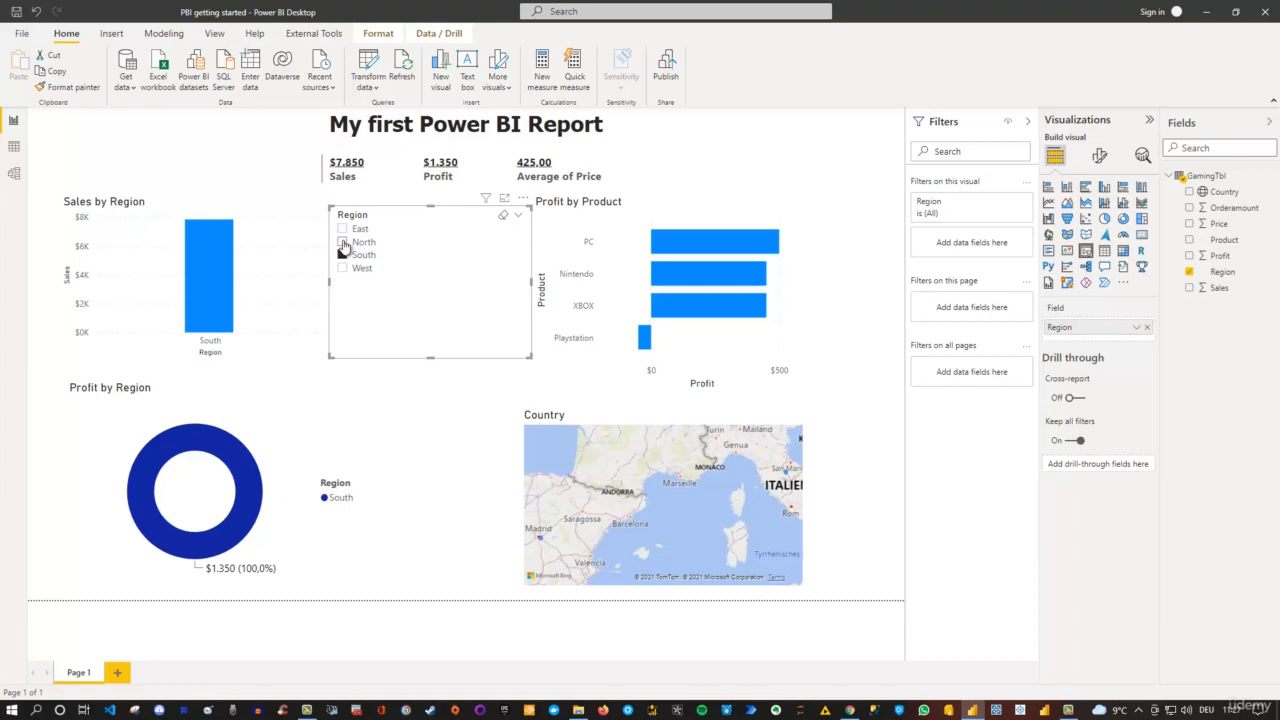
{"action": "left_click", "coordinate": [343, 243], "text": "ctrl"}
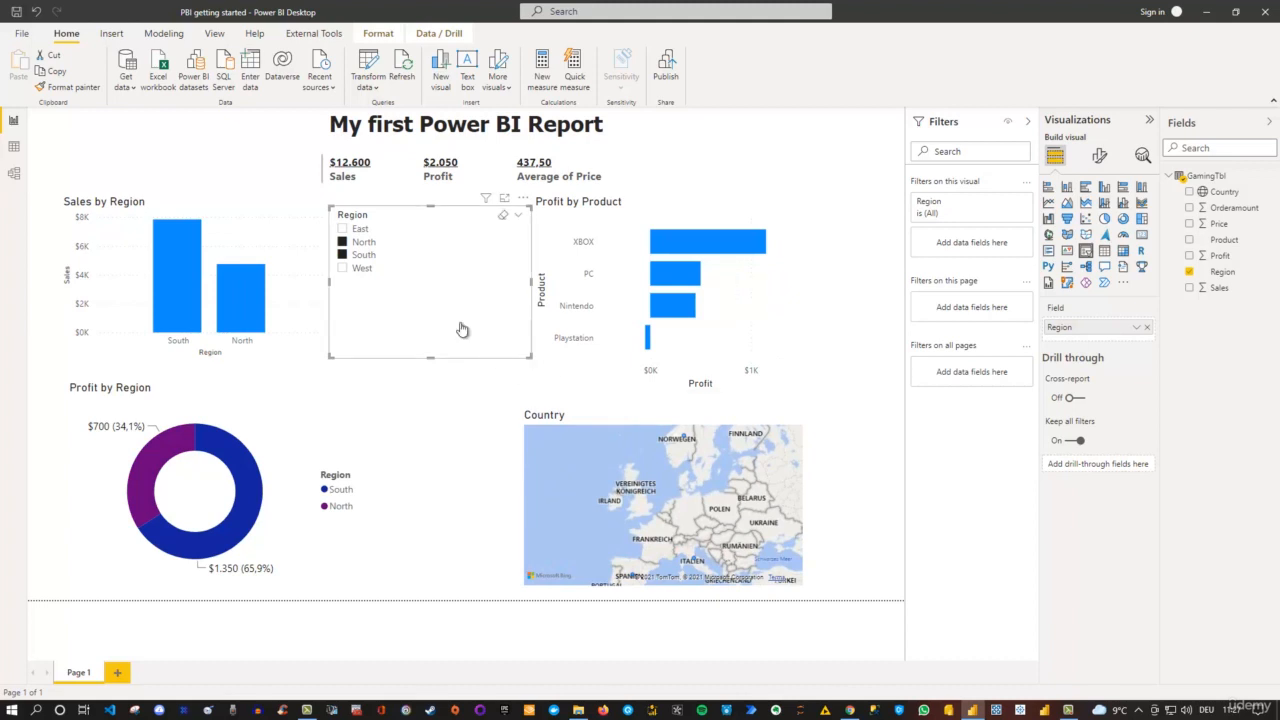
{"action": "left_click", "coordinate": [502, 219]}
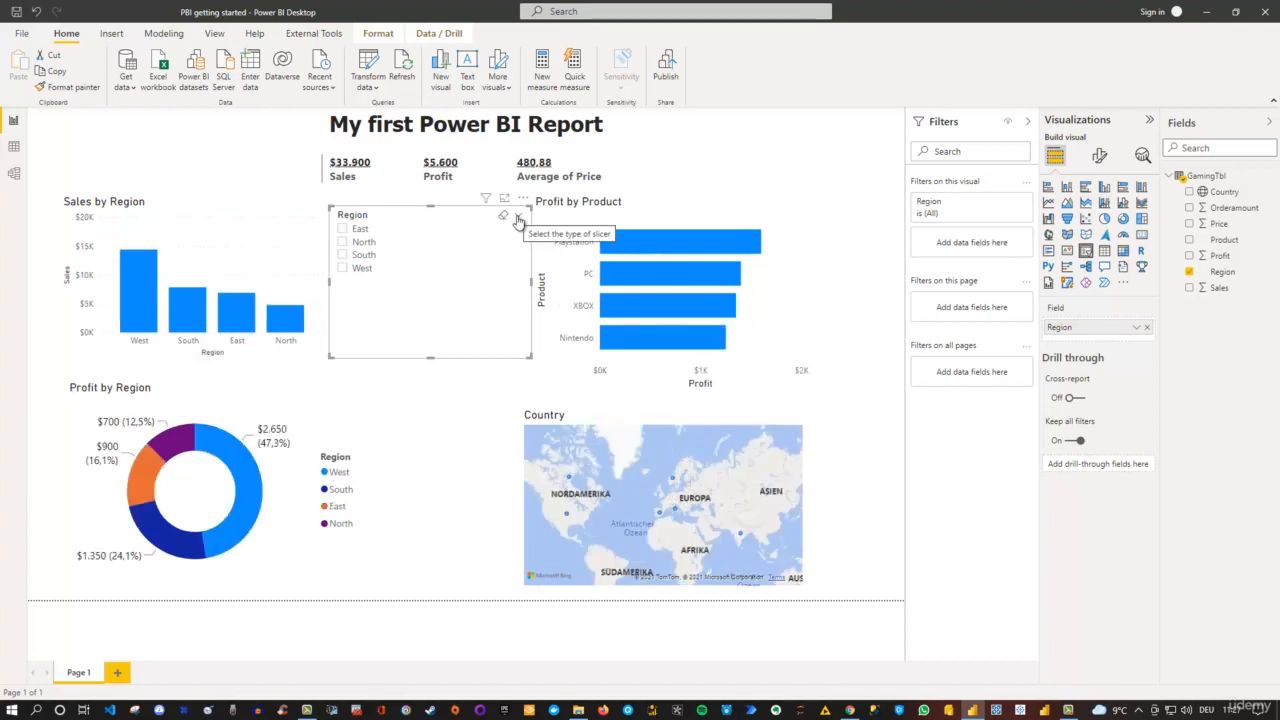
Set the orientation of the Region slicer to Horizontal
{"action": "left_click", "coordinate": [518, 220]}
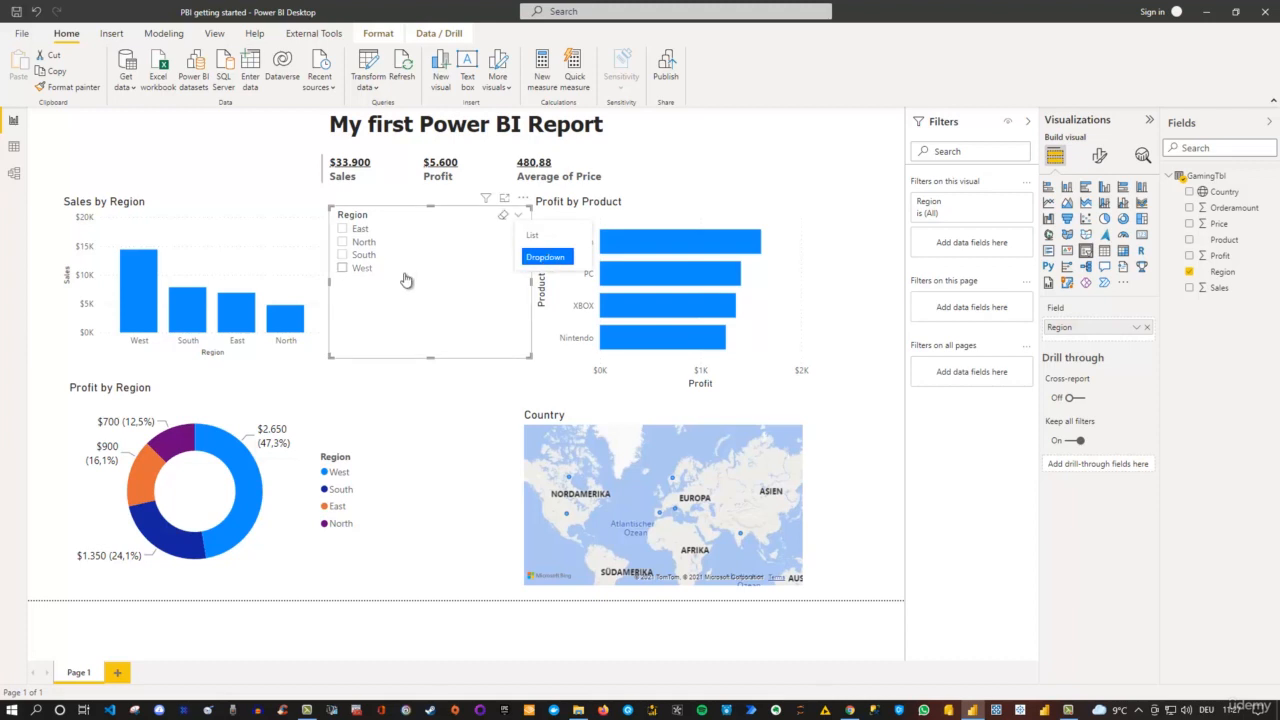
{"action": "left_click", "coordinate": [402, 319]}
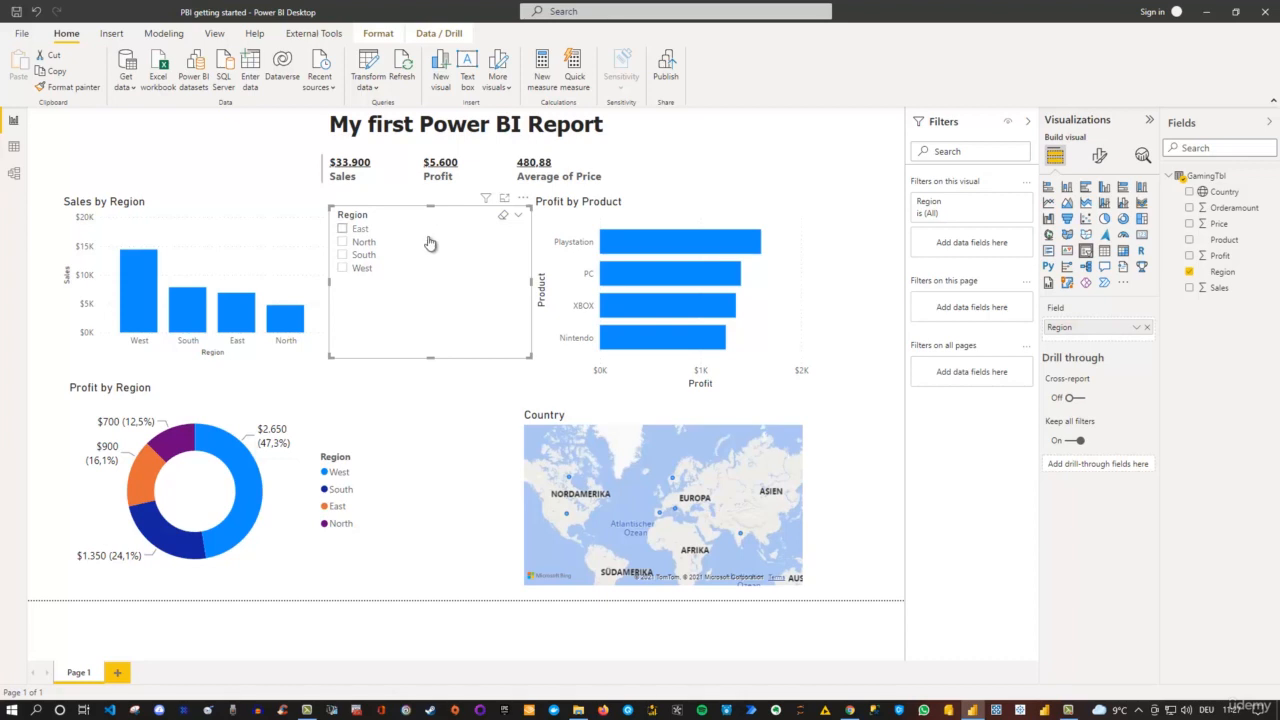
{"action": "left_click", "coordinate": [1099, 158]}
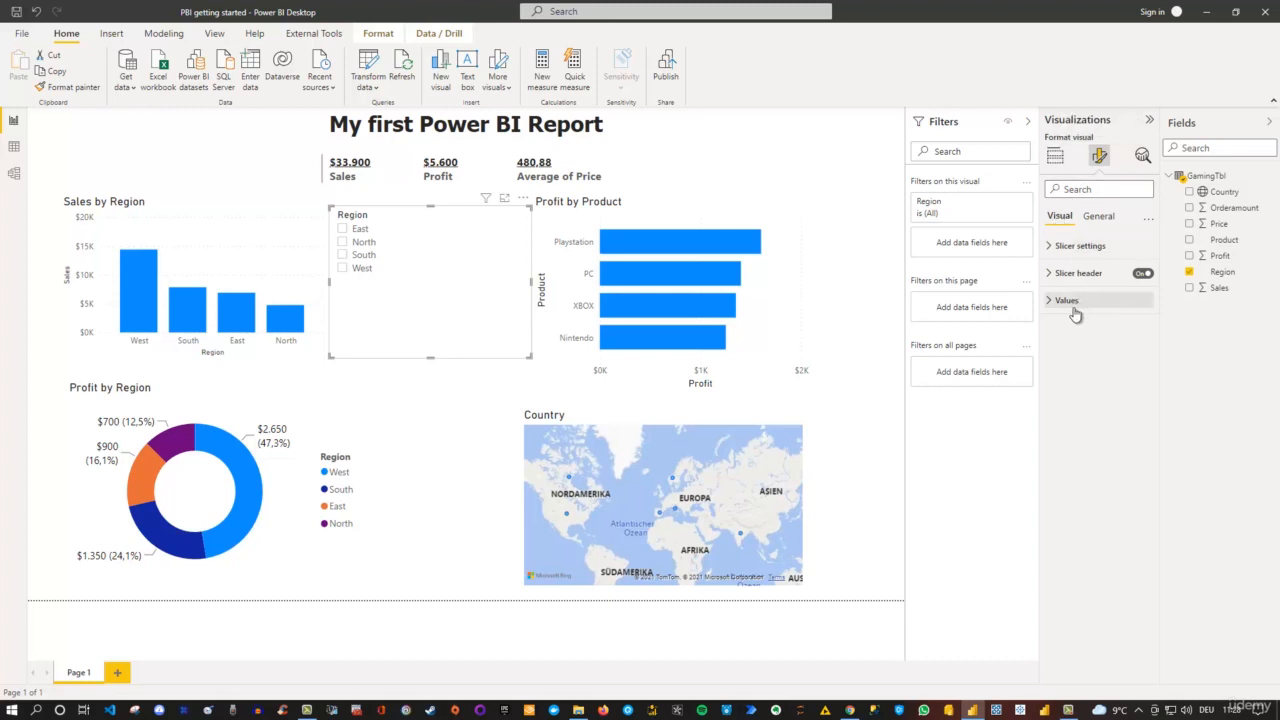
{"action": "left_click", "coordinate": [1049, 248]}
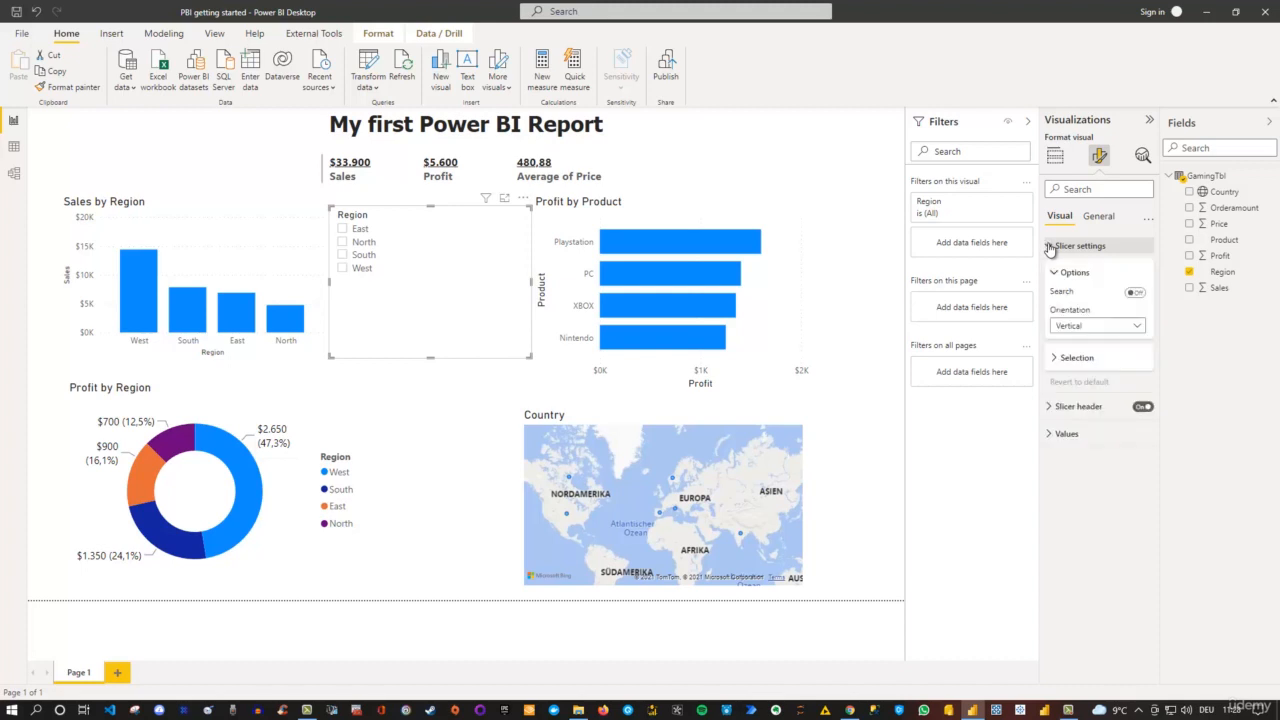
{"action": "left_click", "coordinate": [1106, 330]}
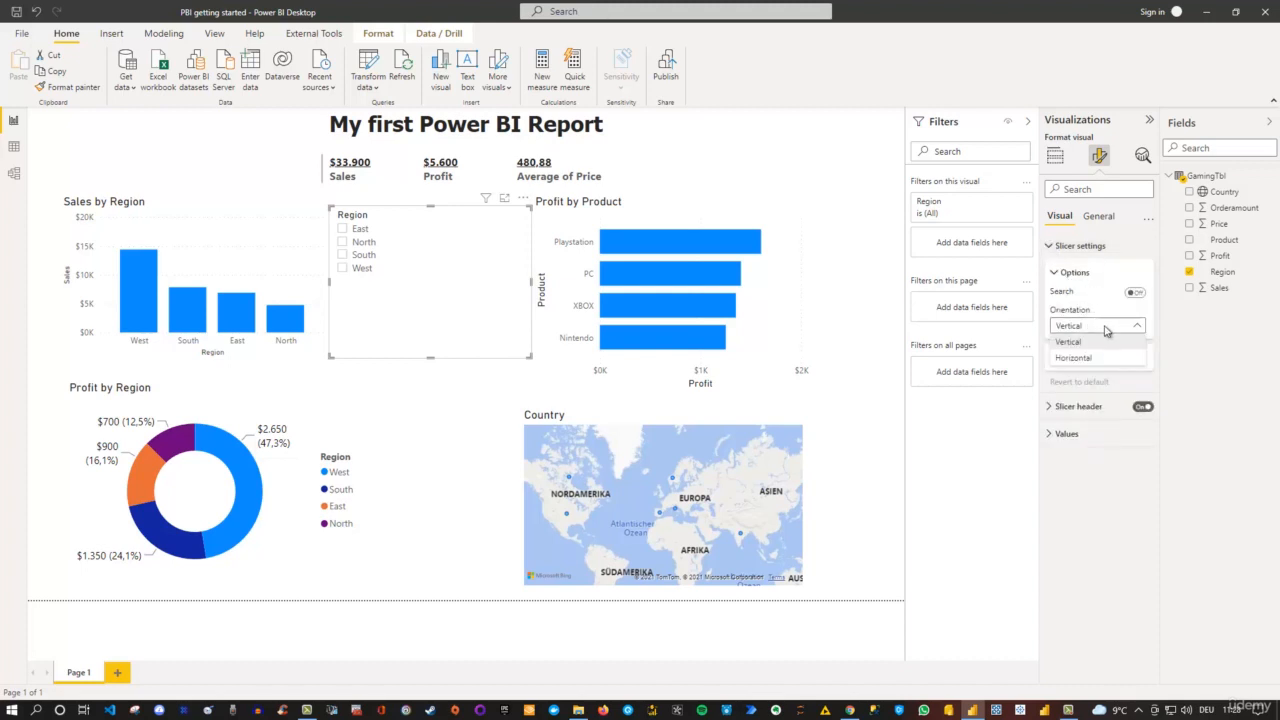
{"action": "left_click", "coordinate": [1075, 359]}
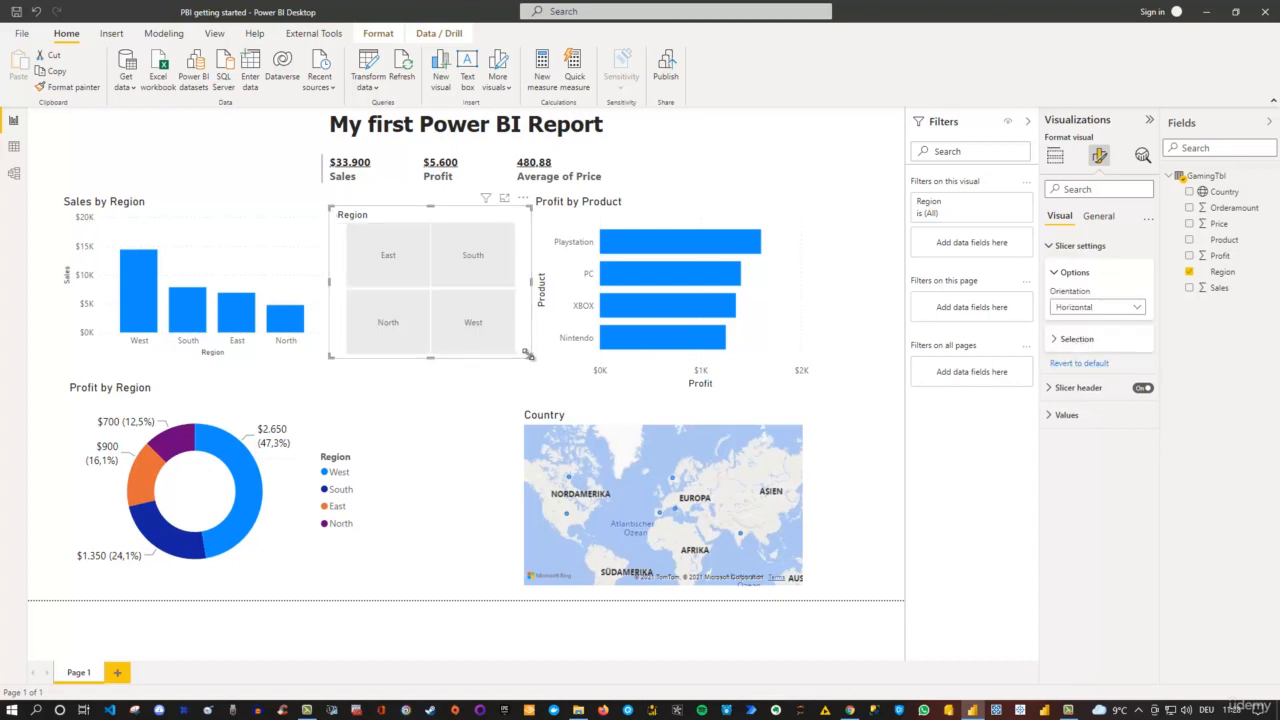
Shrink the Region slicer to a single row of tiles and move it to the page's upper-right corner beside the title
{"action": "left_click_drag", "start_coordinate": [529, 355], "coordinate": [531, 254]}
{"action": "left_click_drag", "start_coordinate": [431, 217], "coordinate": [789, 122]}
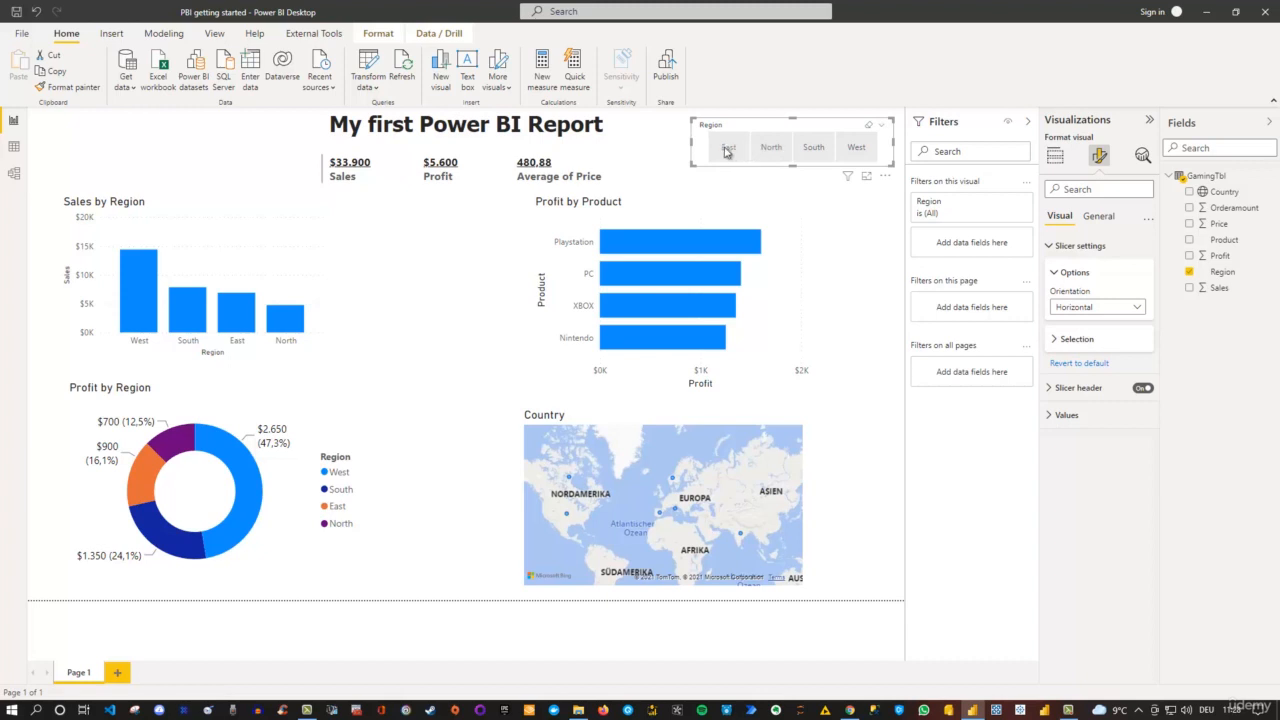
Filter the report with the horizontal Region slicer by North, by East, and by East and South together
{"action": "left_click", "coordinate": [767, 151]}
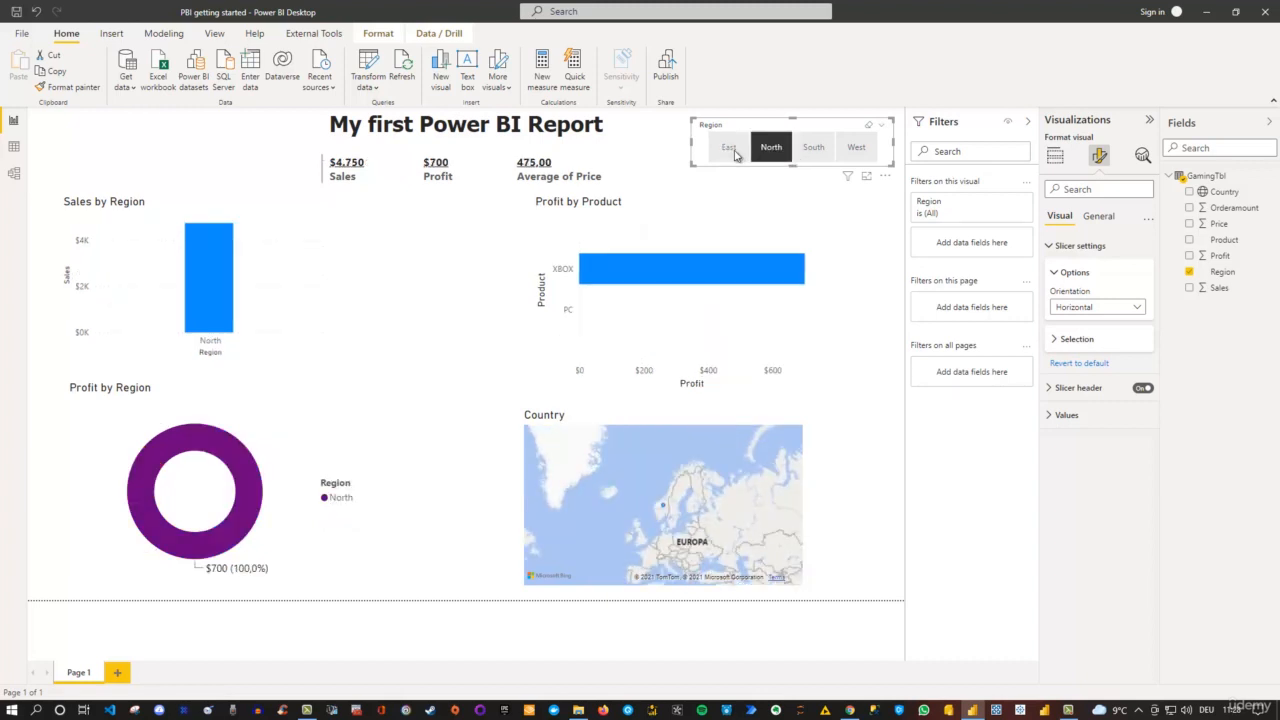
{"action": "left_click", "coordinate": [733, 152]}
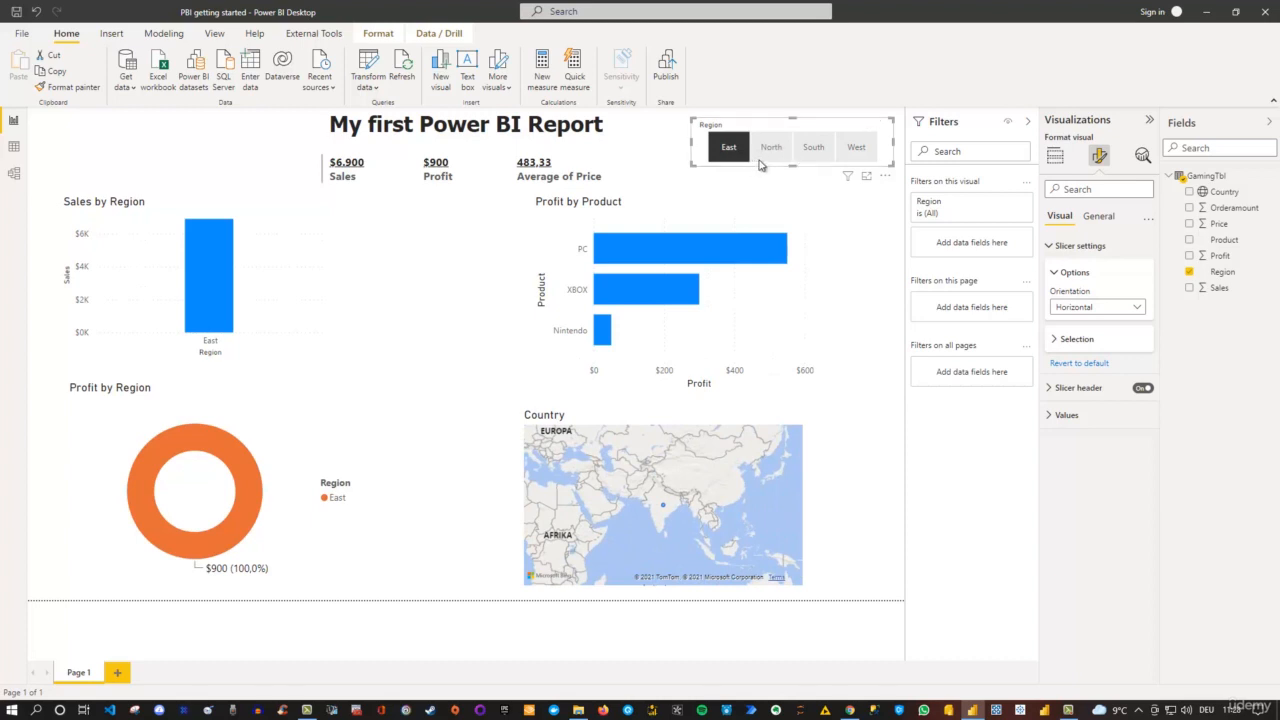
{"action": "left_click", "coordinate": [815, 156], "text": "ctrl"}
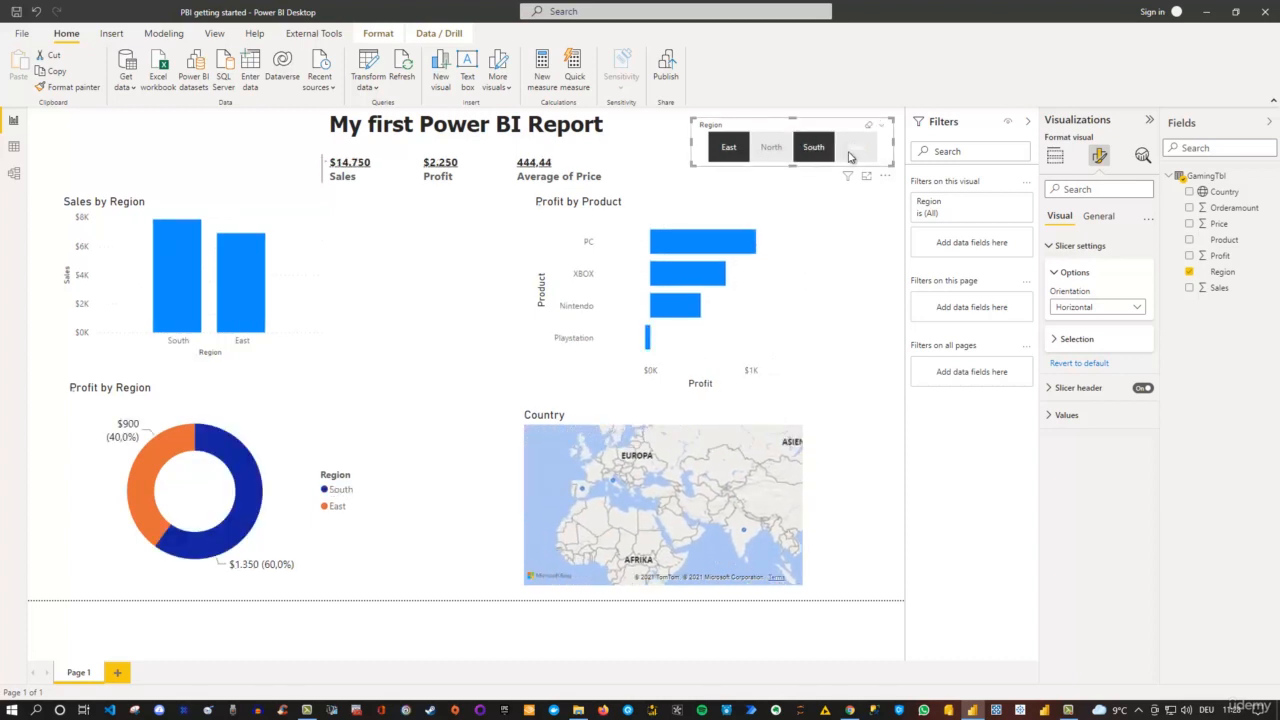
Add West to the Region slicer's current selection to filter the report, and clear all selected regions
{"action": "left_click", "coordinate": [850, 157], "text": "ctrl"}
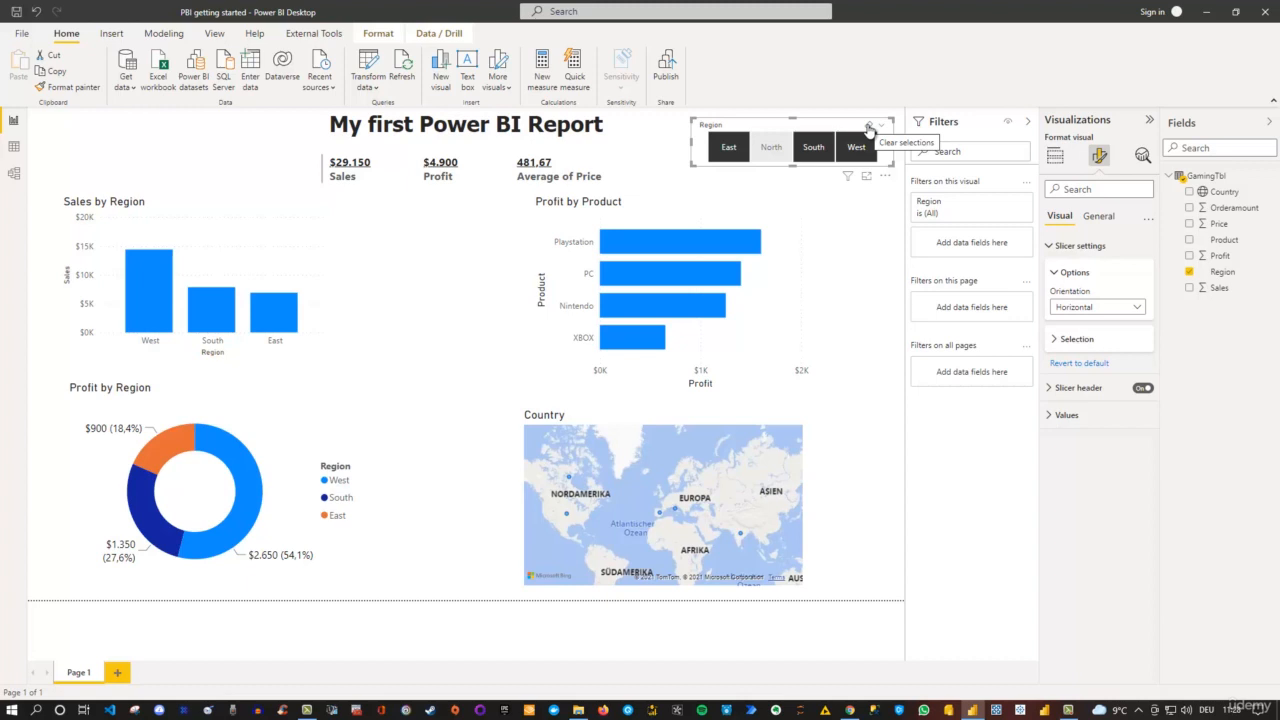
{"action": "left_click", "coordinate": [869, 129]}
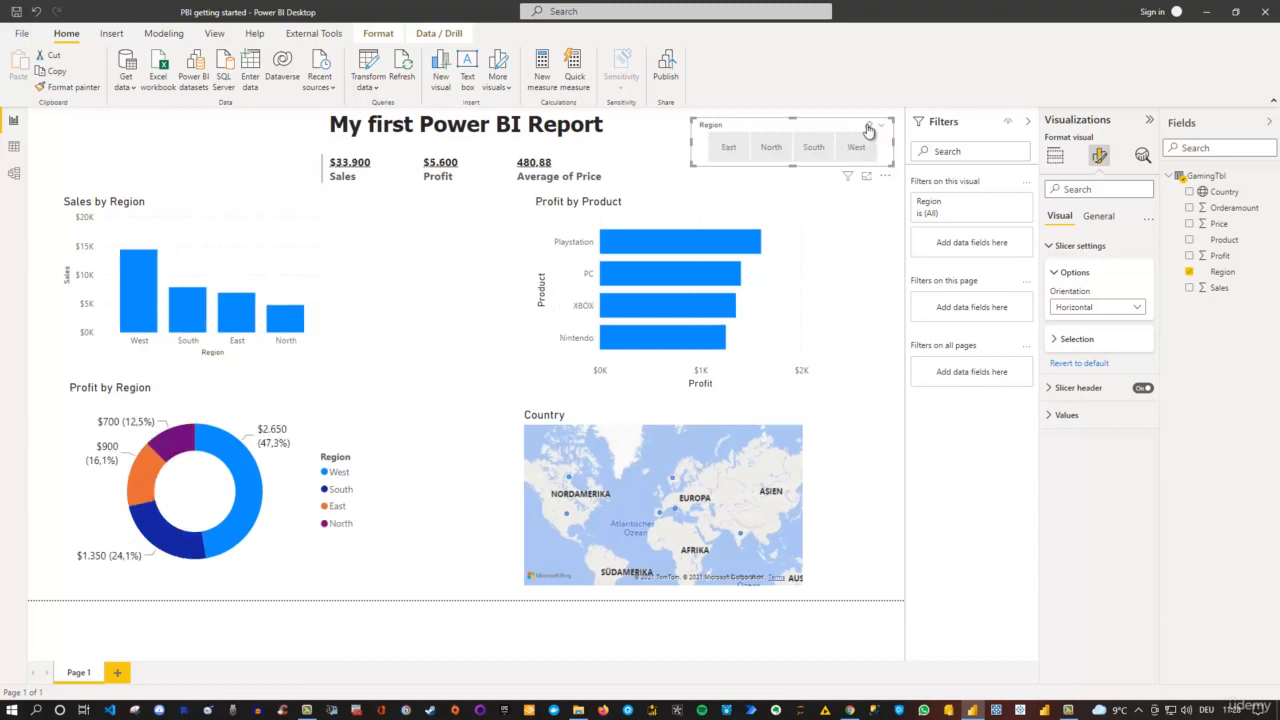
Turn off the header of the Region slicer
{"action": "left_click", "coordinate": [1050, 246]}
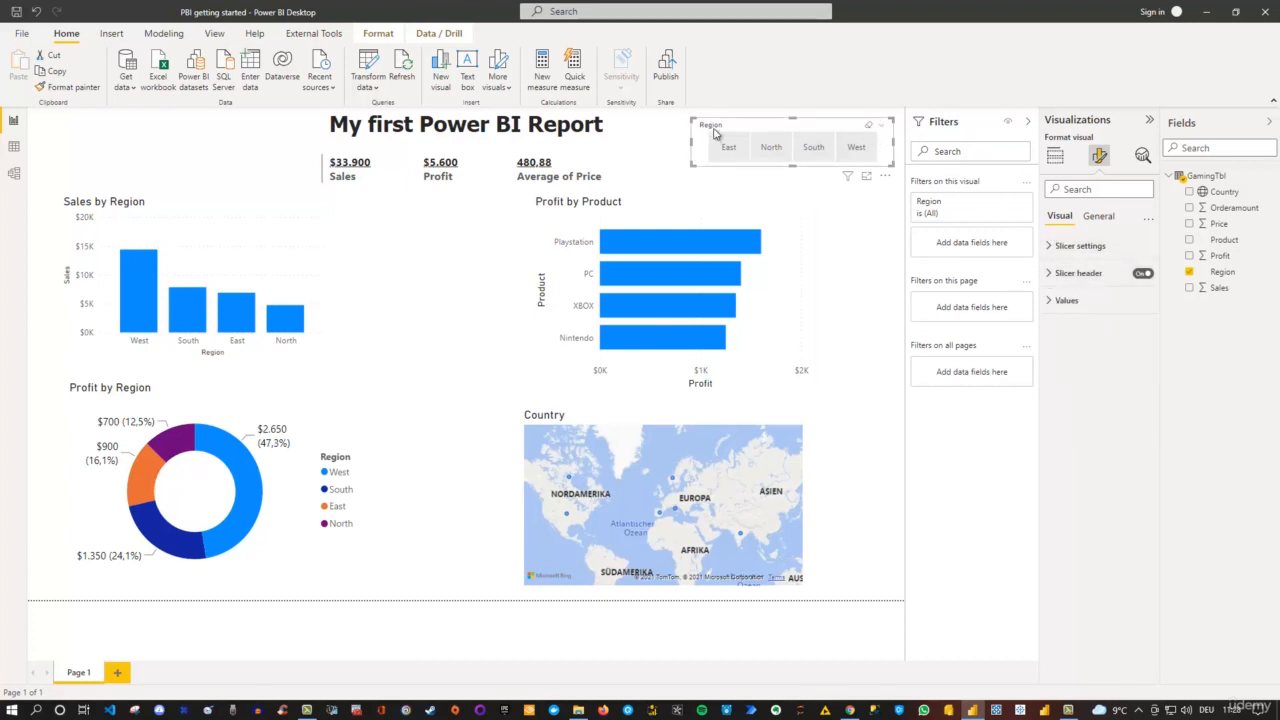
{"action": "left_click", "coordinate": [1048, 276]}
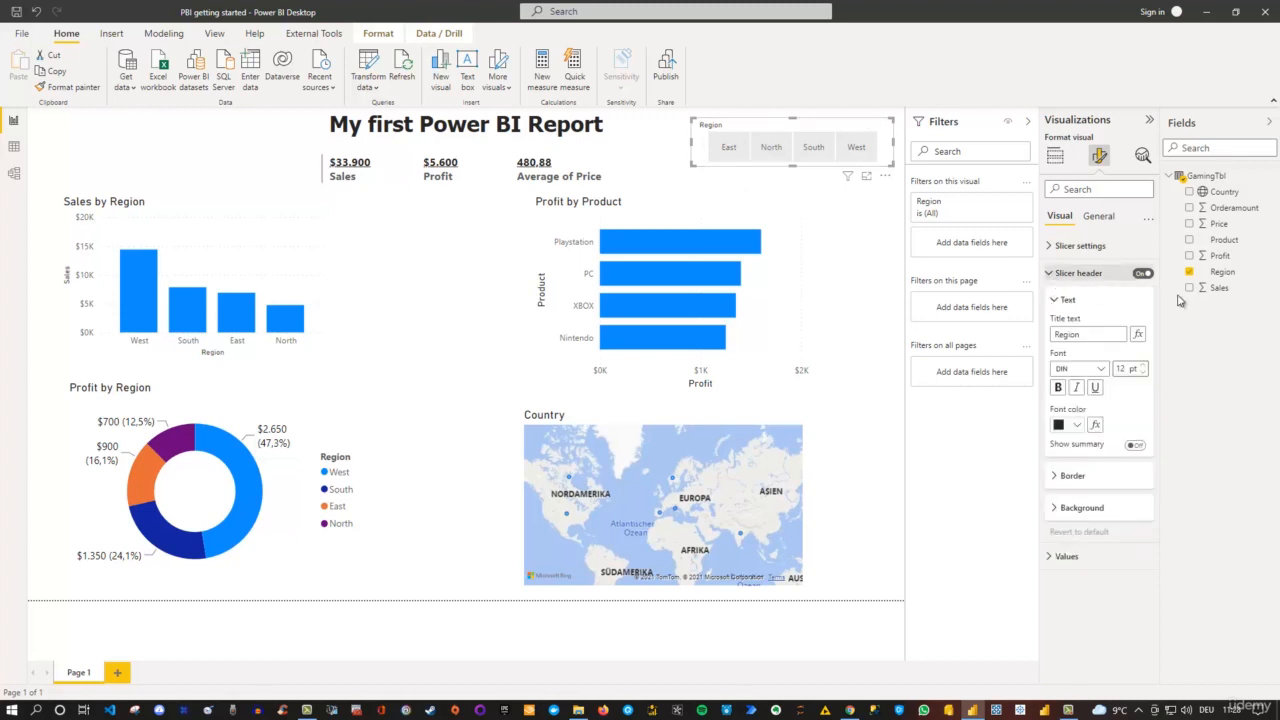
{"action": "left_click", "coordinate": [1142, 274]}
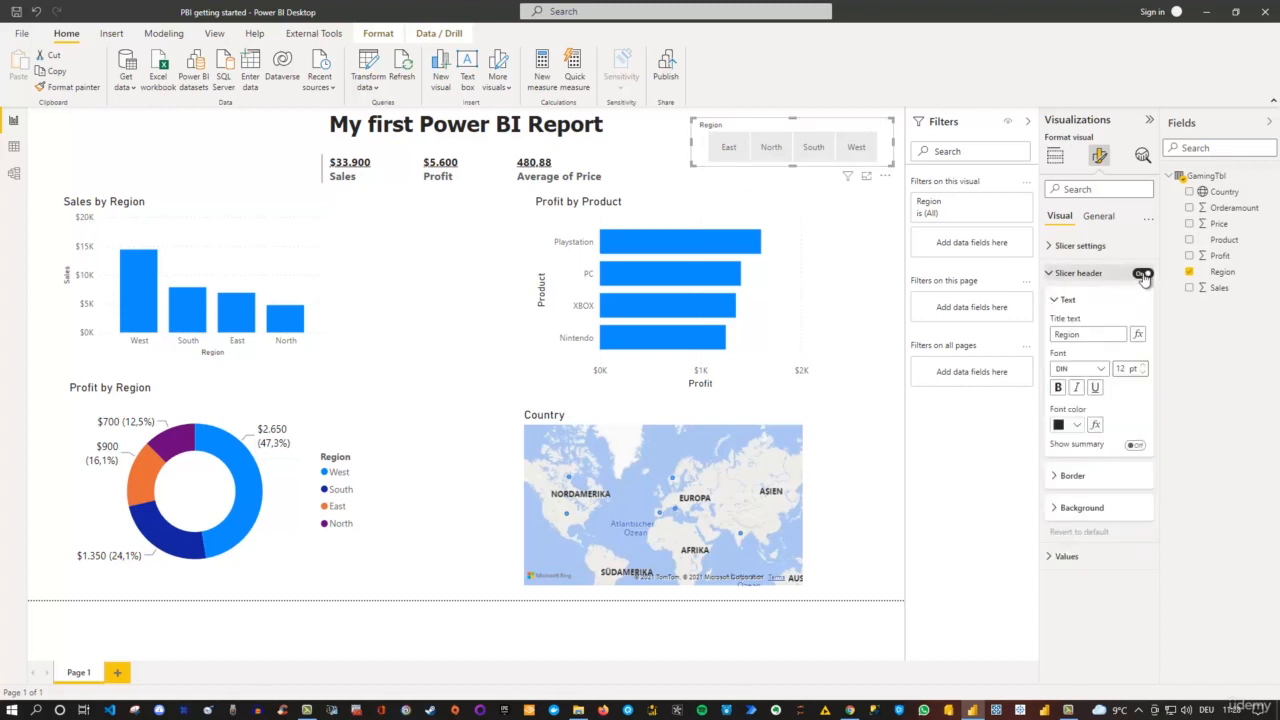
{"action": "left_click", "coordinate": [1142, 274]}
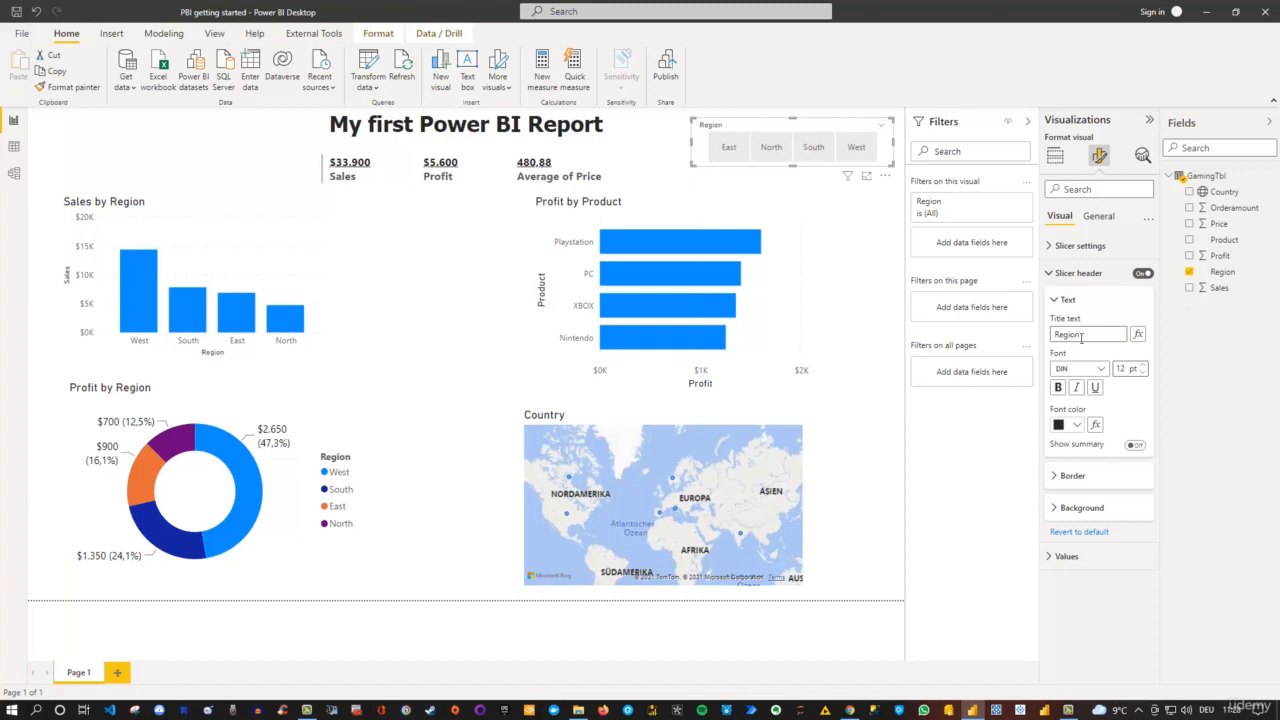
{"action": "left_click", "coordinate": [1142, 273]}
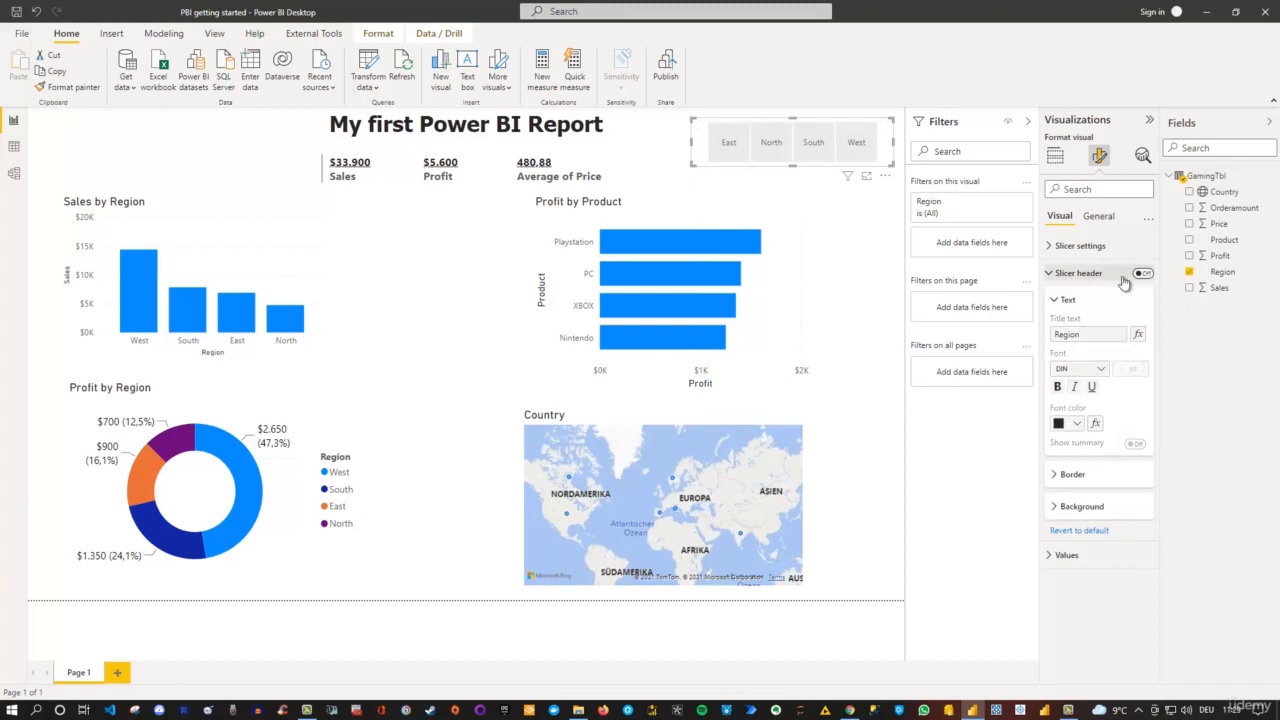
{"action": "left_click", "coordinate": [1049, 276]}
{"action": "left_click", "coordinate": [1049, 276]}
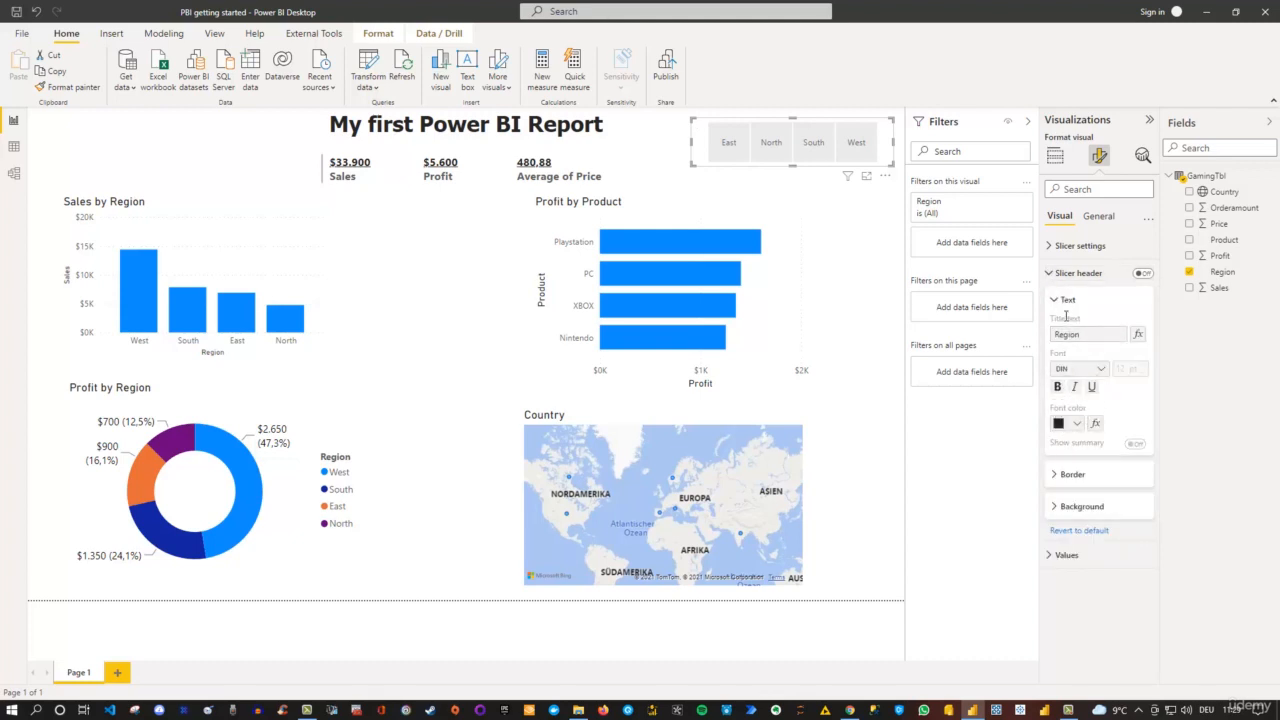
{"action": "left_click", "coordinate": [1050, 274]}
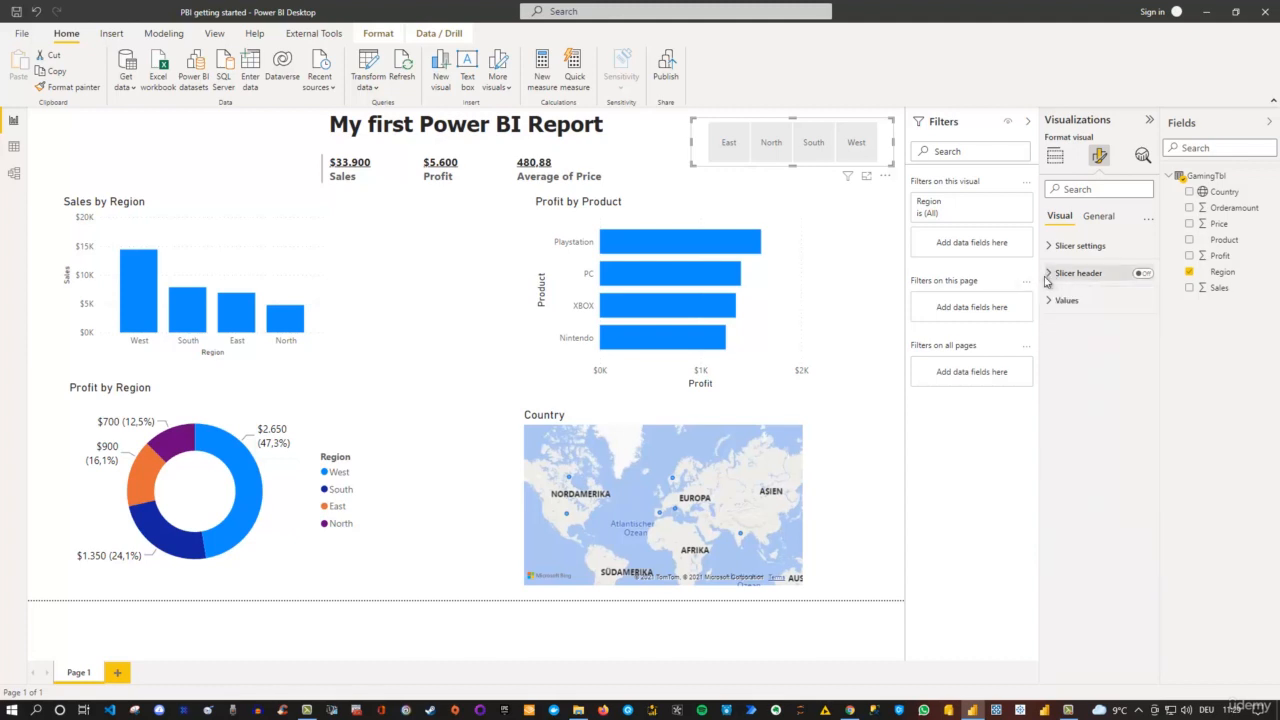
Set the font color of the Region slicer's values to black and make them bold
{"action": "left_click", "coordinate": [1051, 302]}
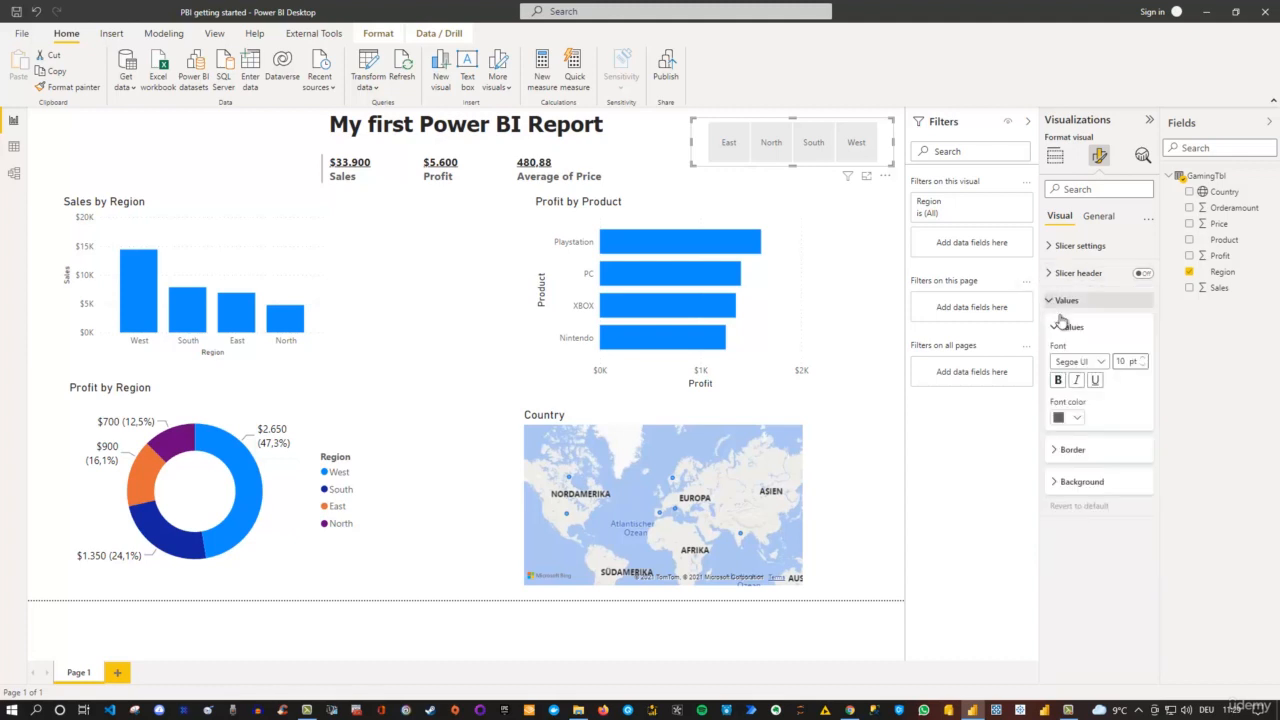
{"action": "left_click", "coordinate": [1076, 419]}
{"action": "left_click", "coordinate": [1085, 464]}
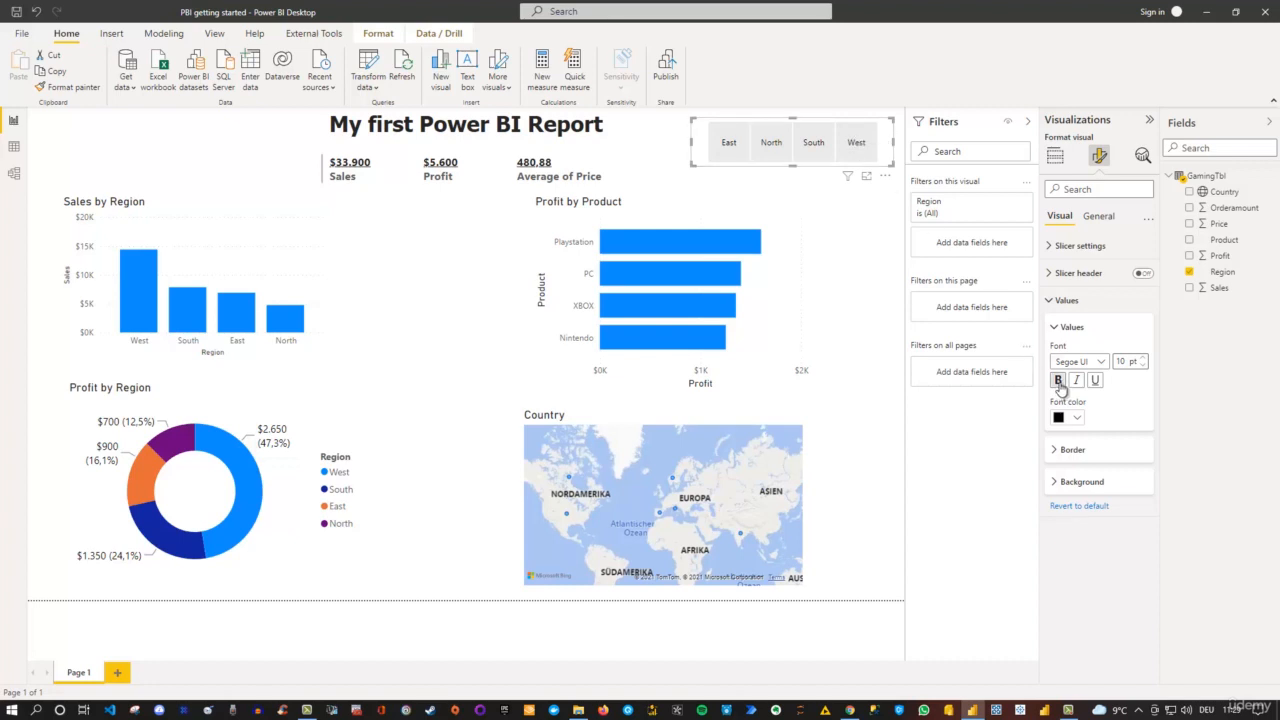
{"action": "left_click", "coordinate": [1058, 380]}
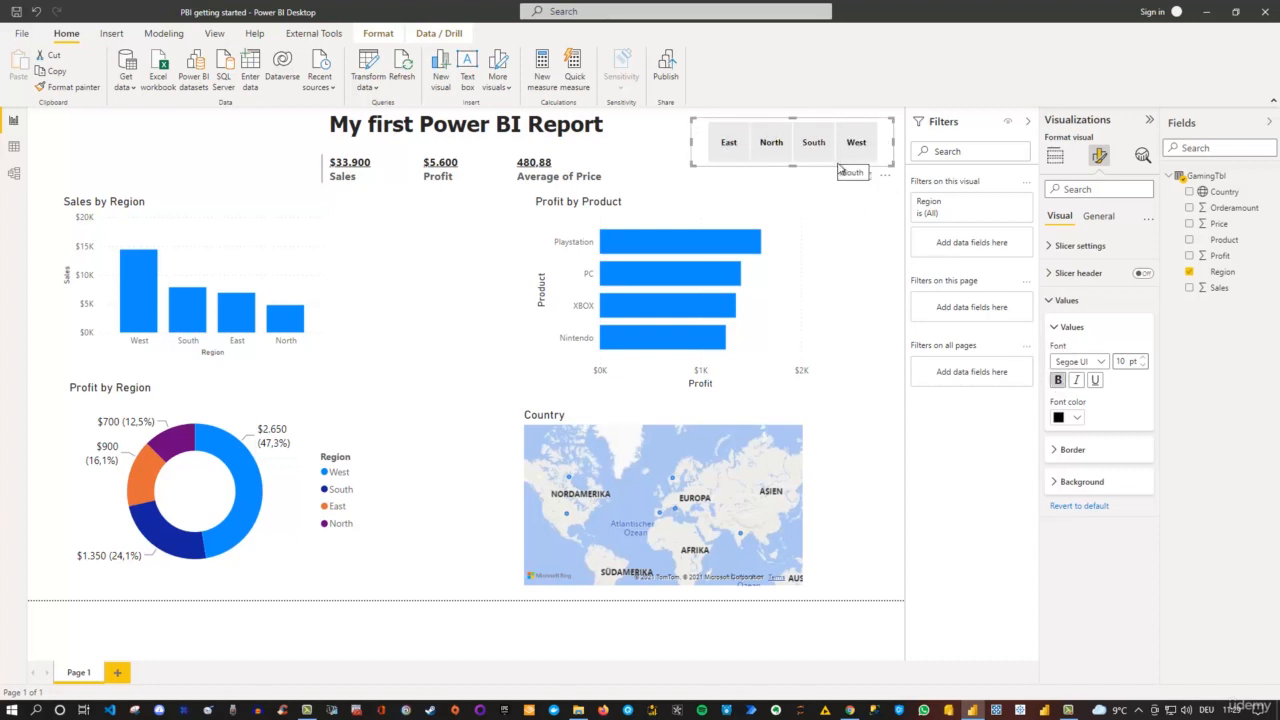
Examine the border position, line width and background color options for the Region slicer's values
{"action": "left_click", "coordinate": [1060, 450]}
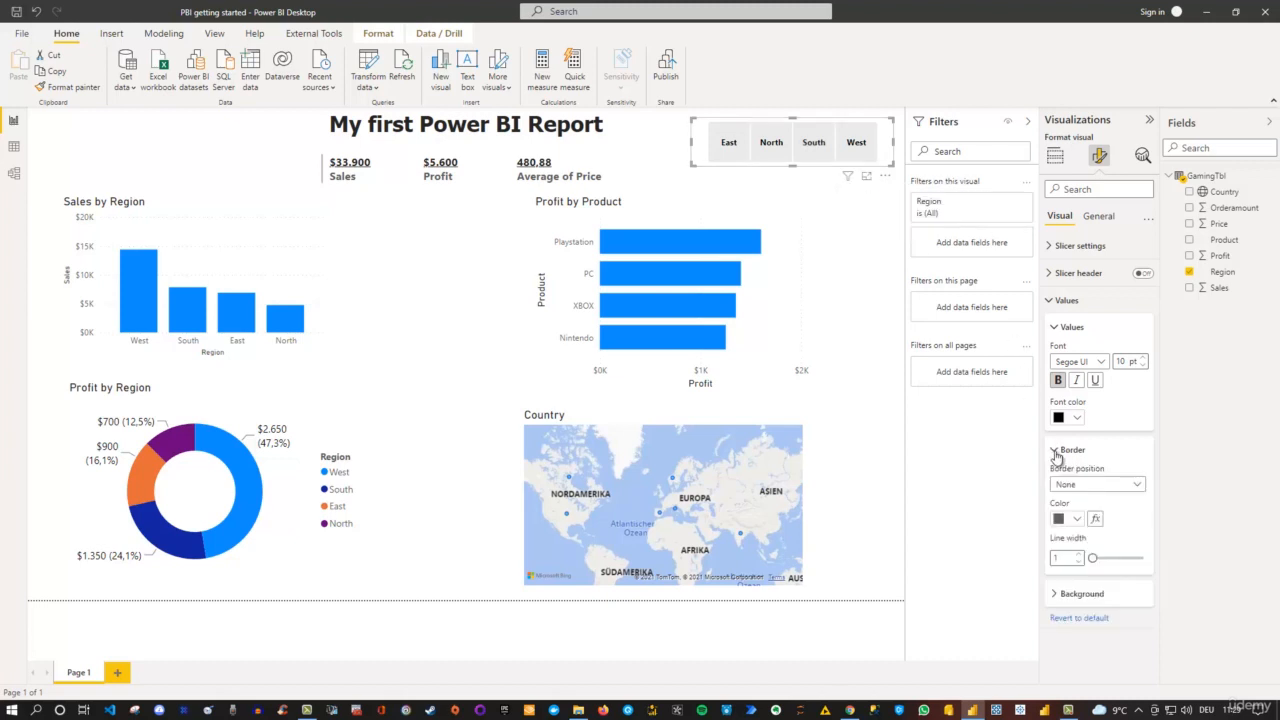
{"action": "left_click", "coordinate": [1098, 484]}
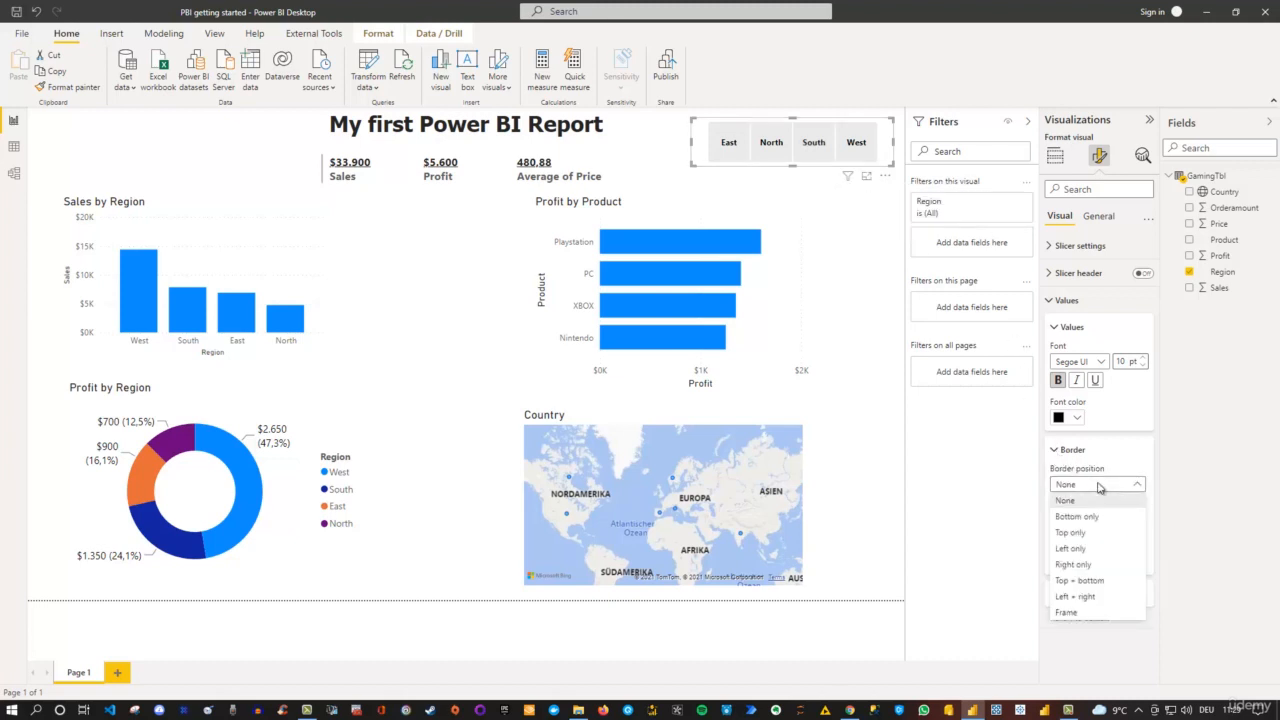
{"action": "left_click", "coordinate": [1098, 486]}
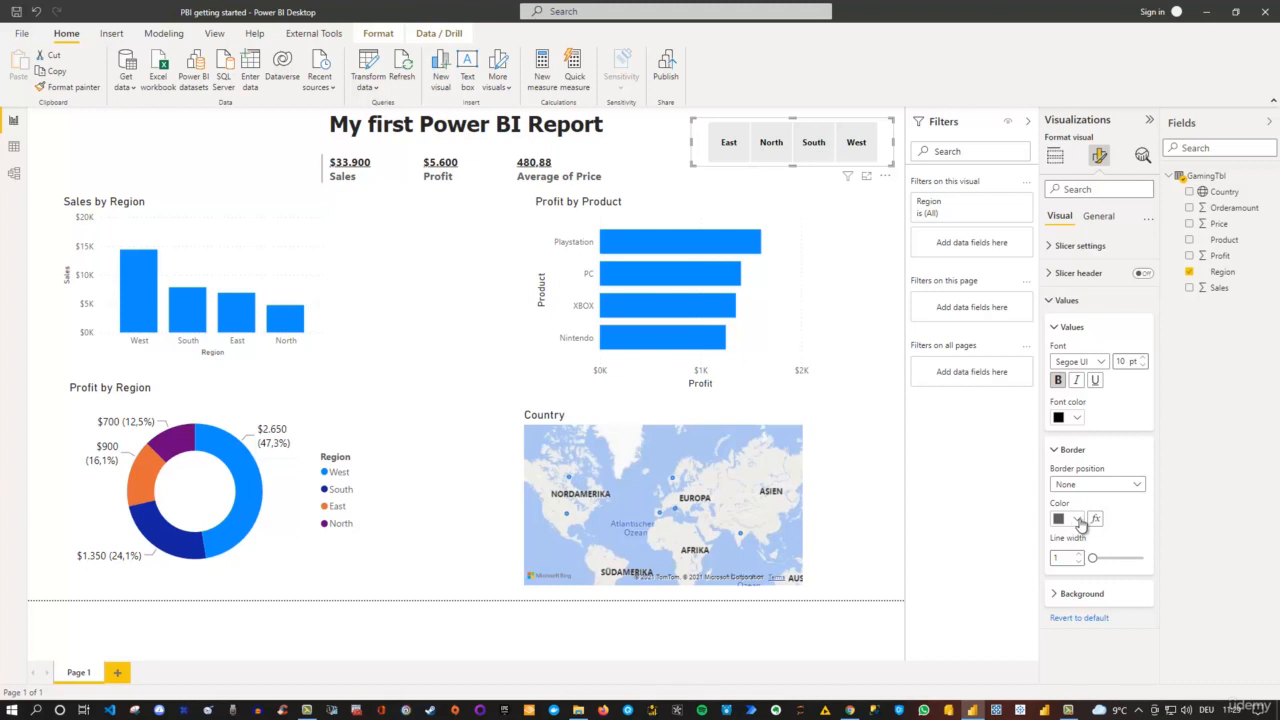
{"action": "left_click", "coordinate": [1102, 558]}
{"action": "left_click", "coordinate": [820, 248]}
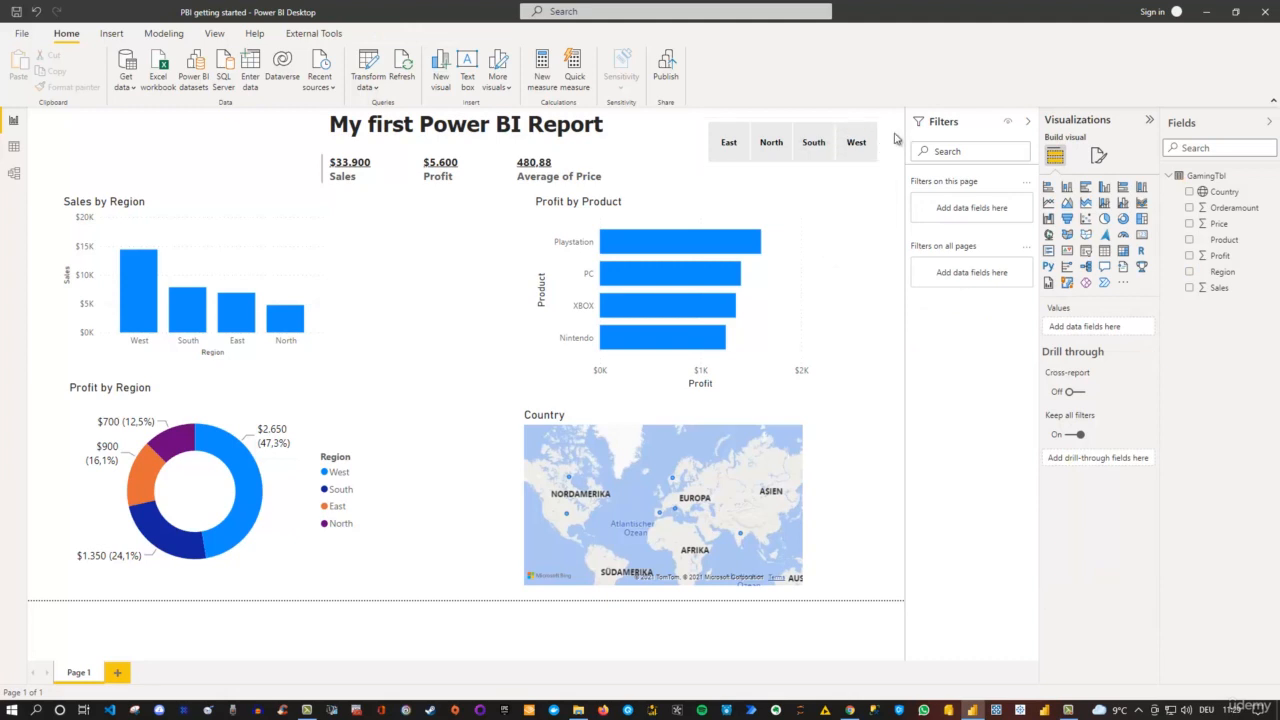
{"action": "left_click", "coordinate": [889, 146]}
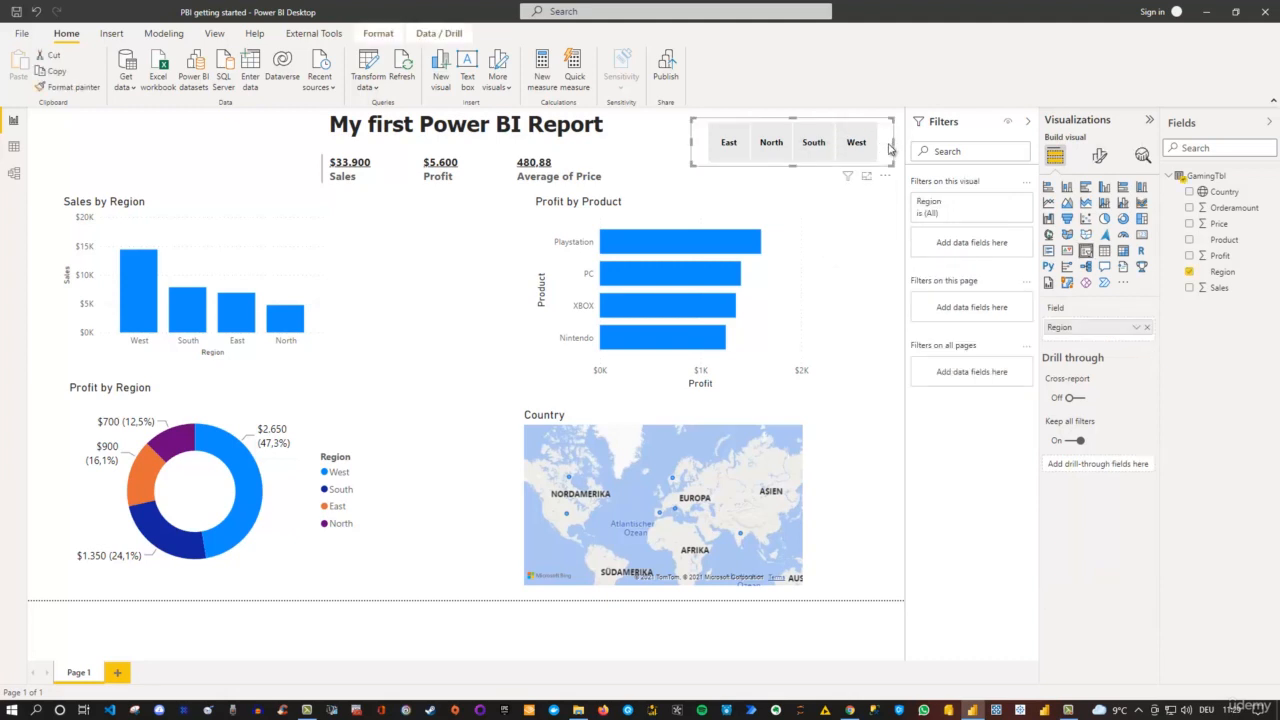
{"action": "left_click", "coordinate": [1102, 160]}
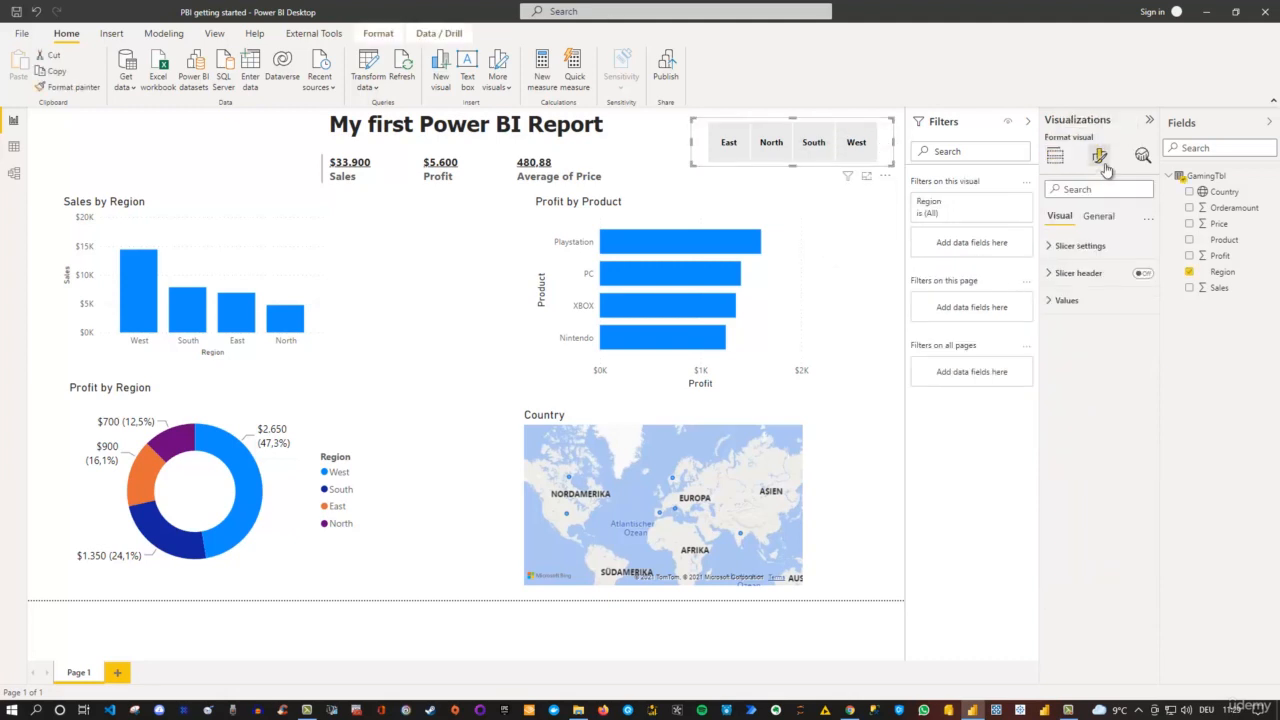
{"action": "left_click", "coordinate": [1051, 301]}
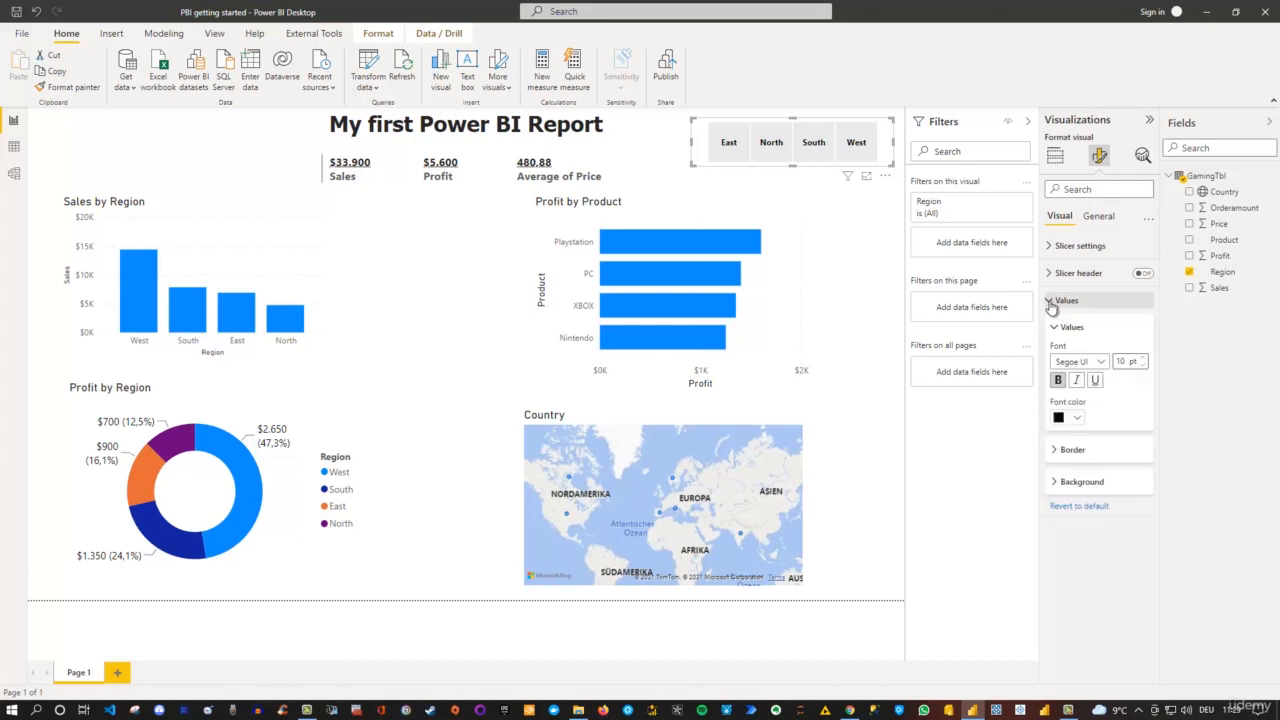
{"action": "left_click", "coordinate": [1058, 484]}
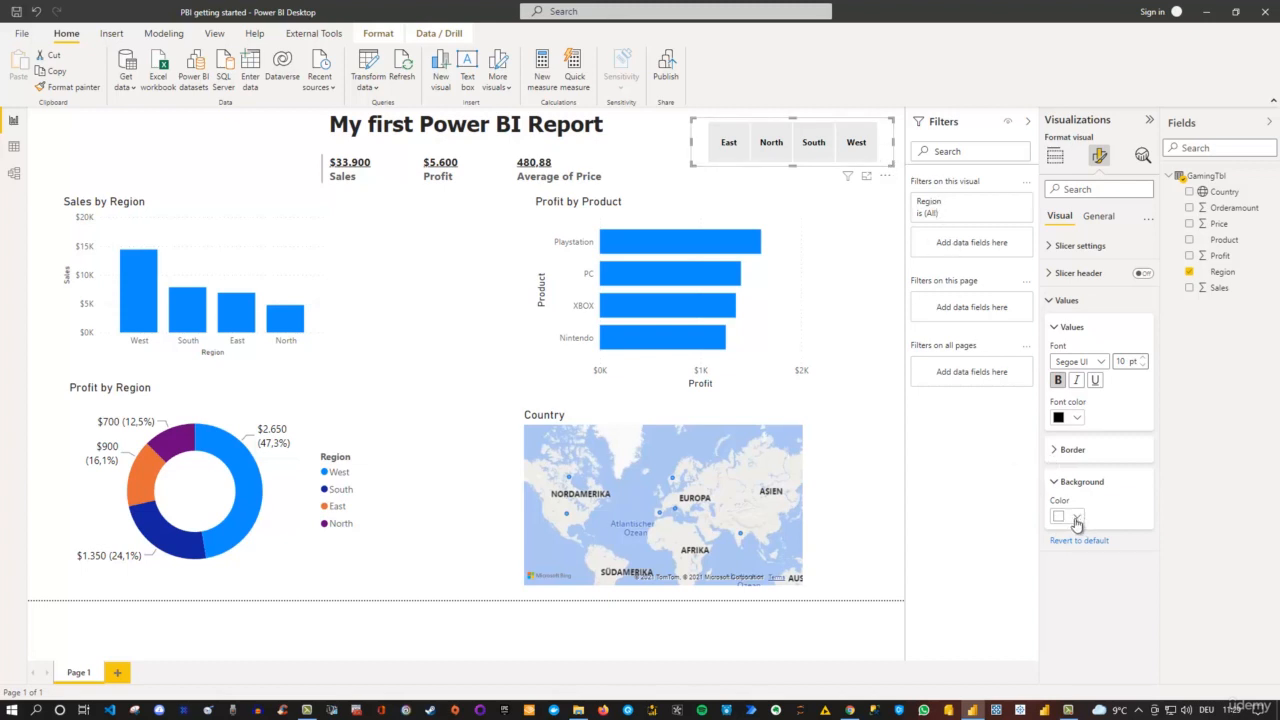
{"action": "left_click", "coordinate": [870, 282]}
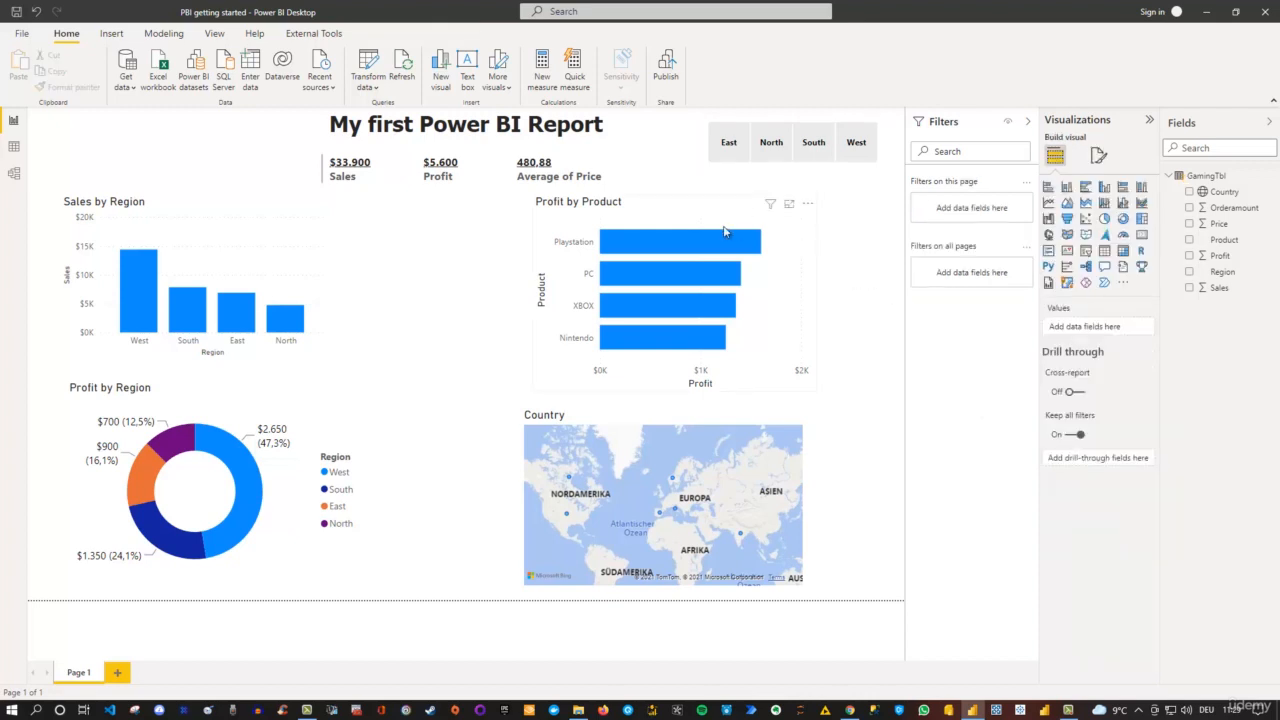
Delete the Country map and insert a funnel chart with Sales and Profit as its values
{"action": "left_click", "coordinate": [694, 427]}
{"action": "key", "text": "Delete"}
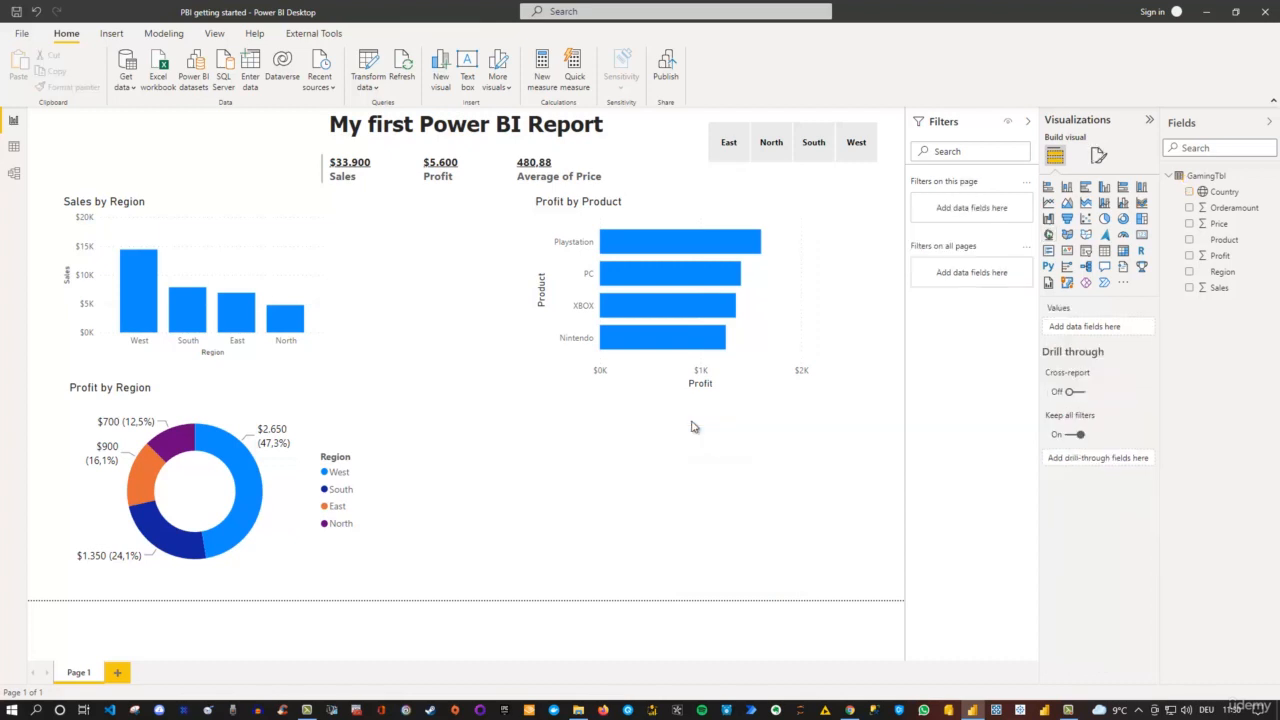
{"action": "left_click", "coordinate": [1066, 220]}
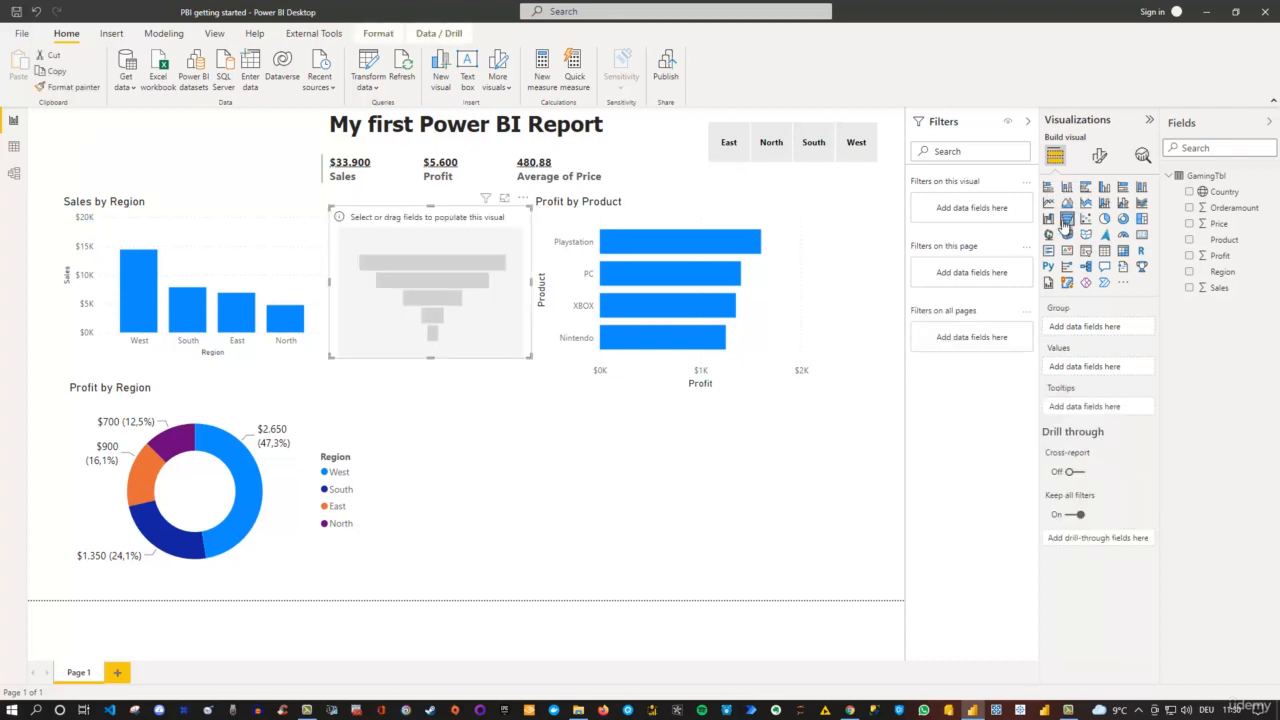
{"action": "left_click", "coordinate": [1189, 288]}
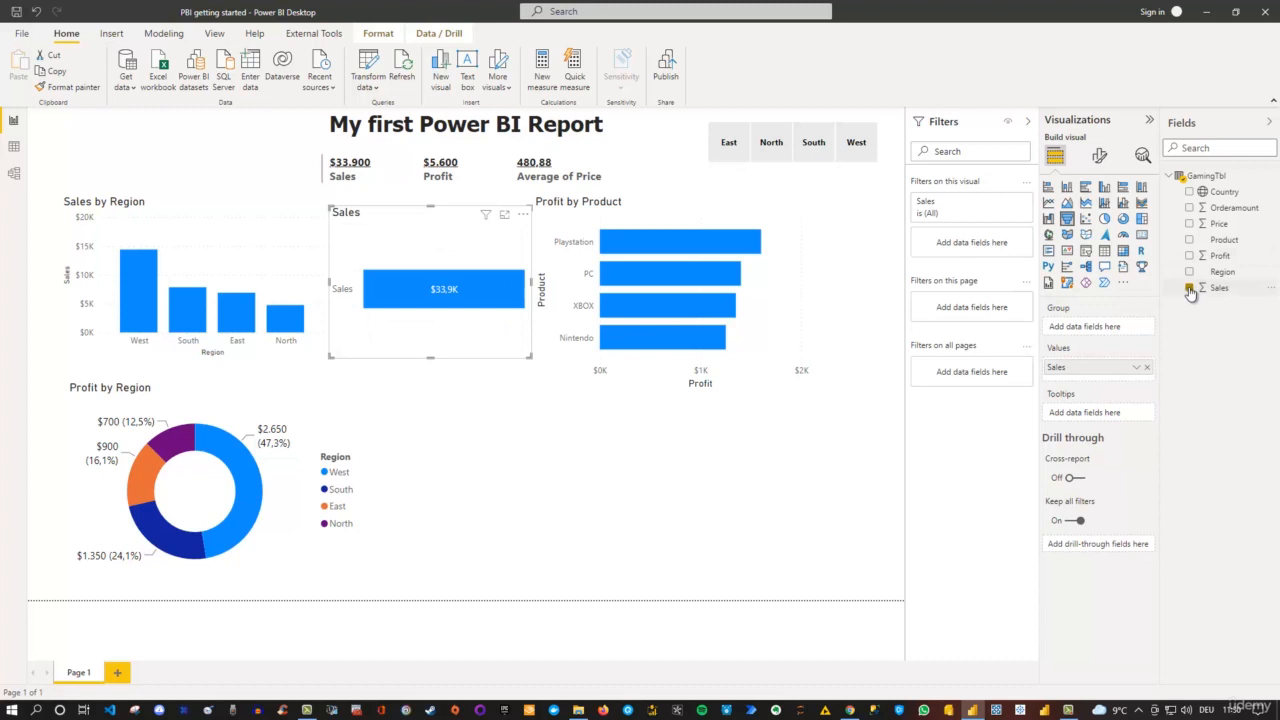
{"action": "left_click", "coordinate": [1189, 256]}
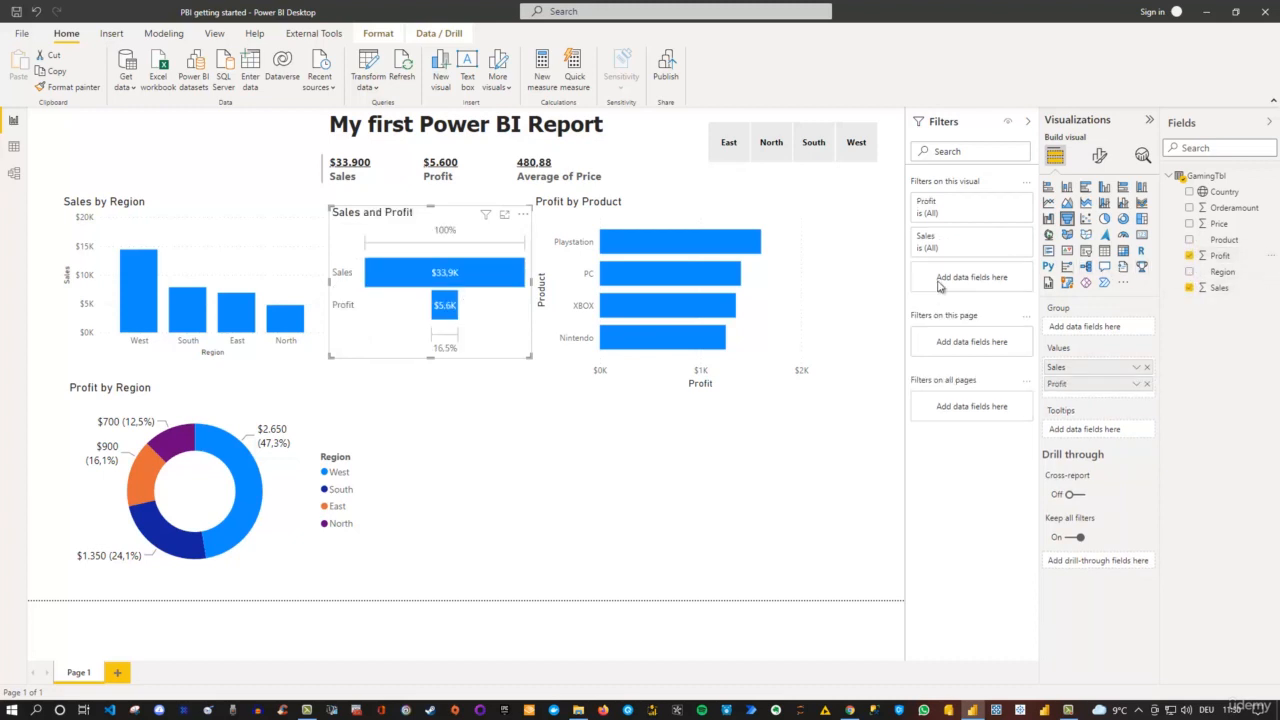
Move the Sales and Profit funnel chart below the Profit by Product chart and enlarge it slightly
{"action": "left_click_drag", "start_coordinate": [456, 220], "coordinate": [745, 440]}
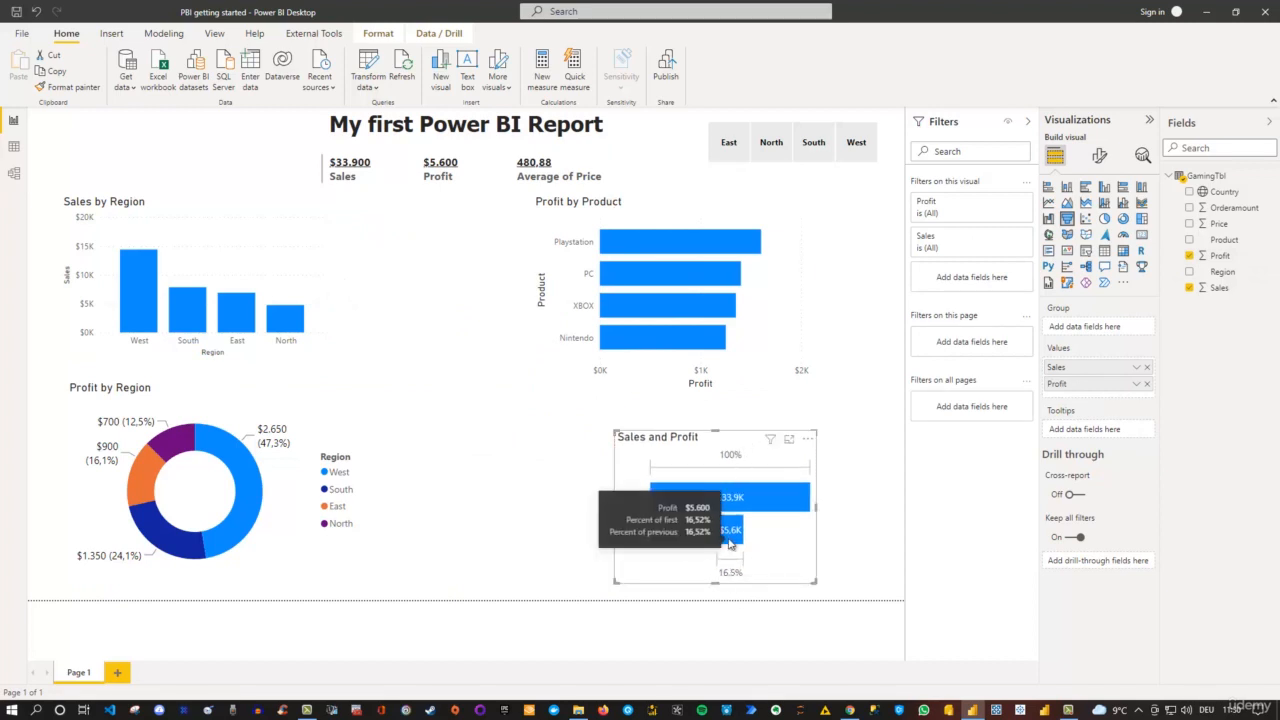
{"action": "mouse_move", "coordinate": [735, 503]}
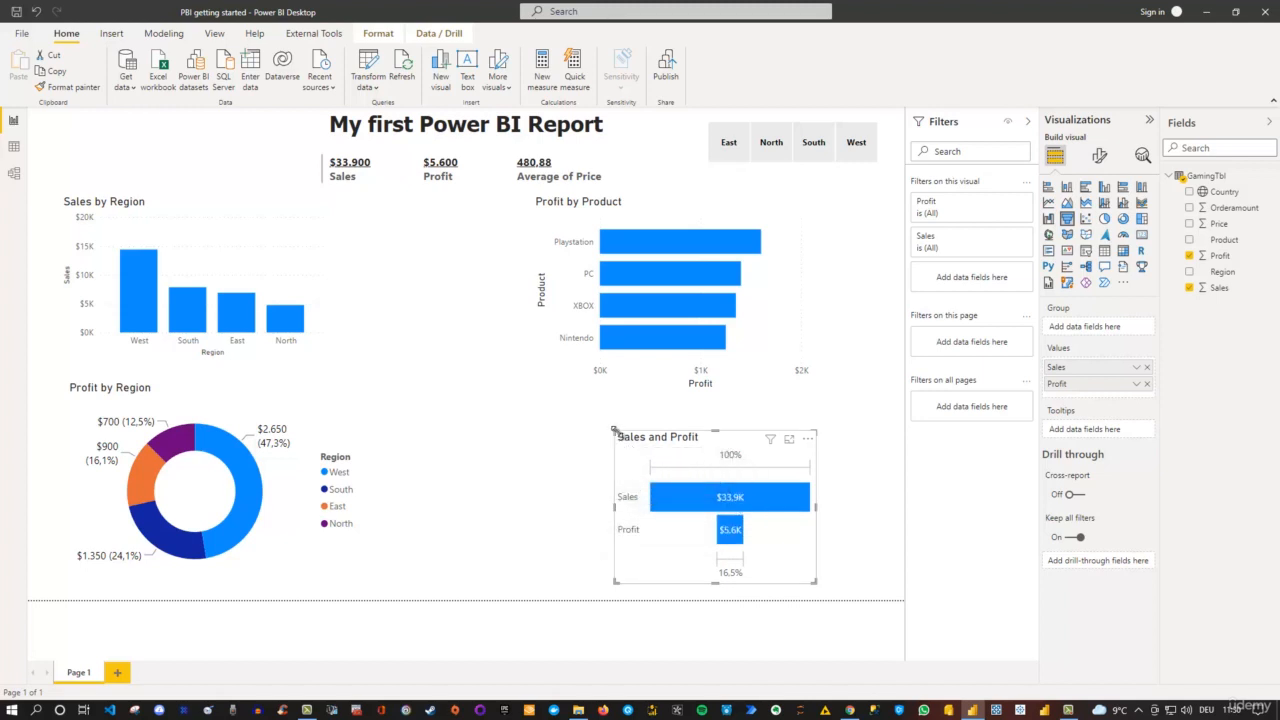
{"action": "left_click_drag", "start_coordinate": [614, 431], "coordinate": [580, 404]}
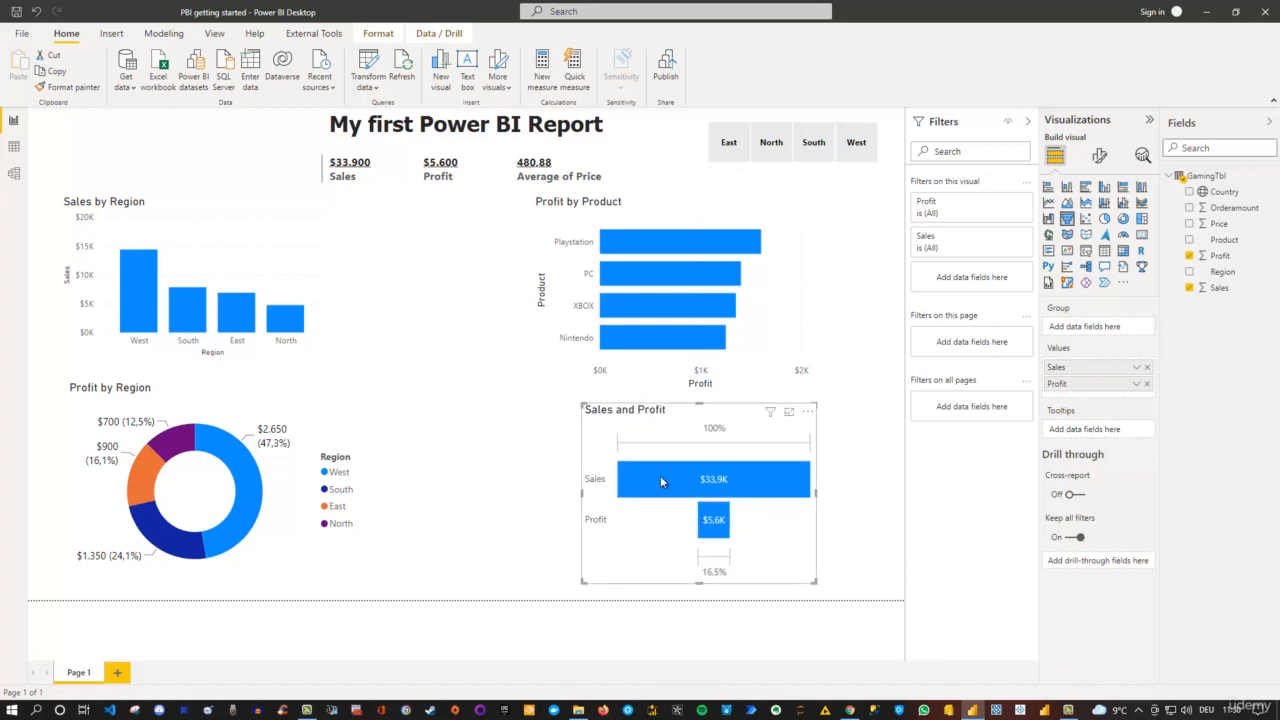
{"action": "mouse_move", "coordinate": [660, 475]}
{"action": "mouse_move", "coordinate": [681, 411]}
{"action": "left_mouse_down"}
{"action": "mouse_move", "coordinate": [654, 406]}
{"action": "mouse_move", "coordinate": [658, 416]}
{"action": "left_mouse_up"}
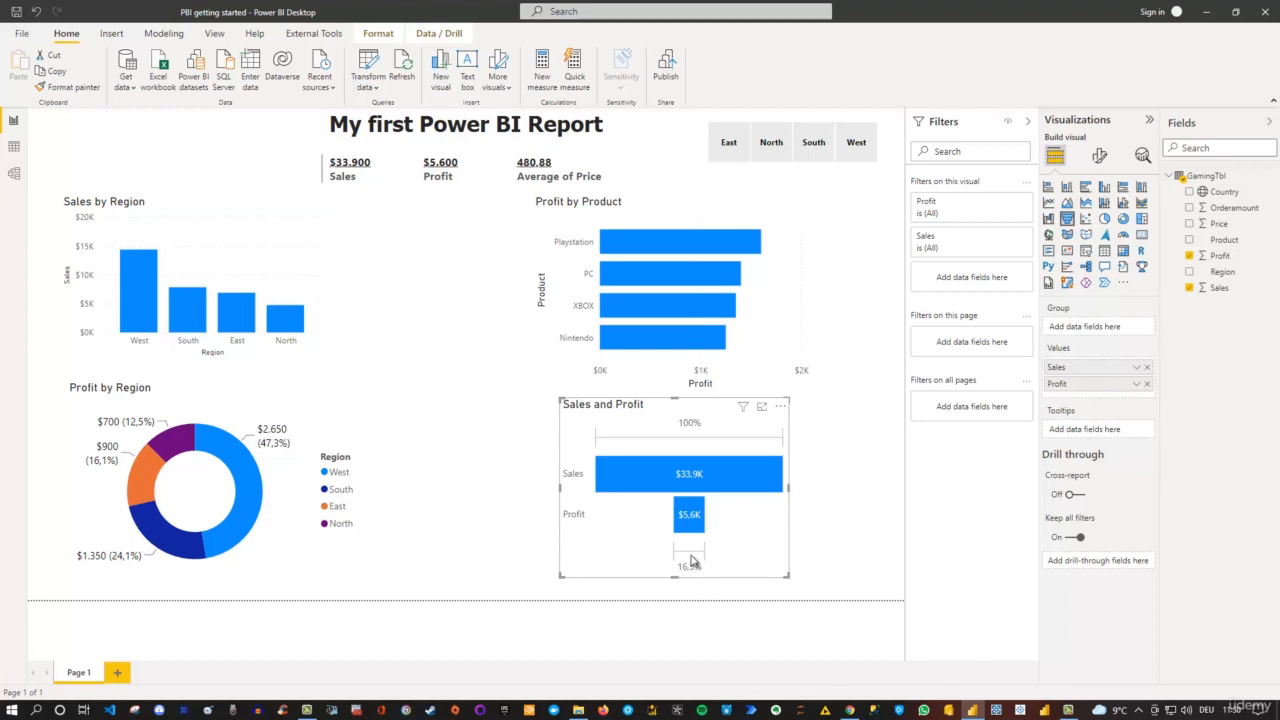
Turn on data labels for the Profit by Product bar chart
{"action": "left_click", "coordinate": [797, 270]}
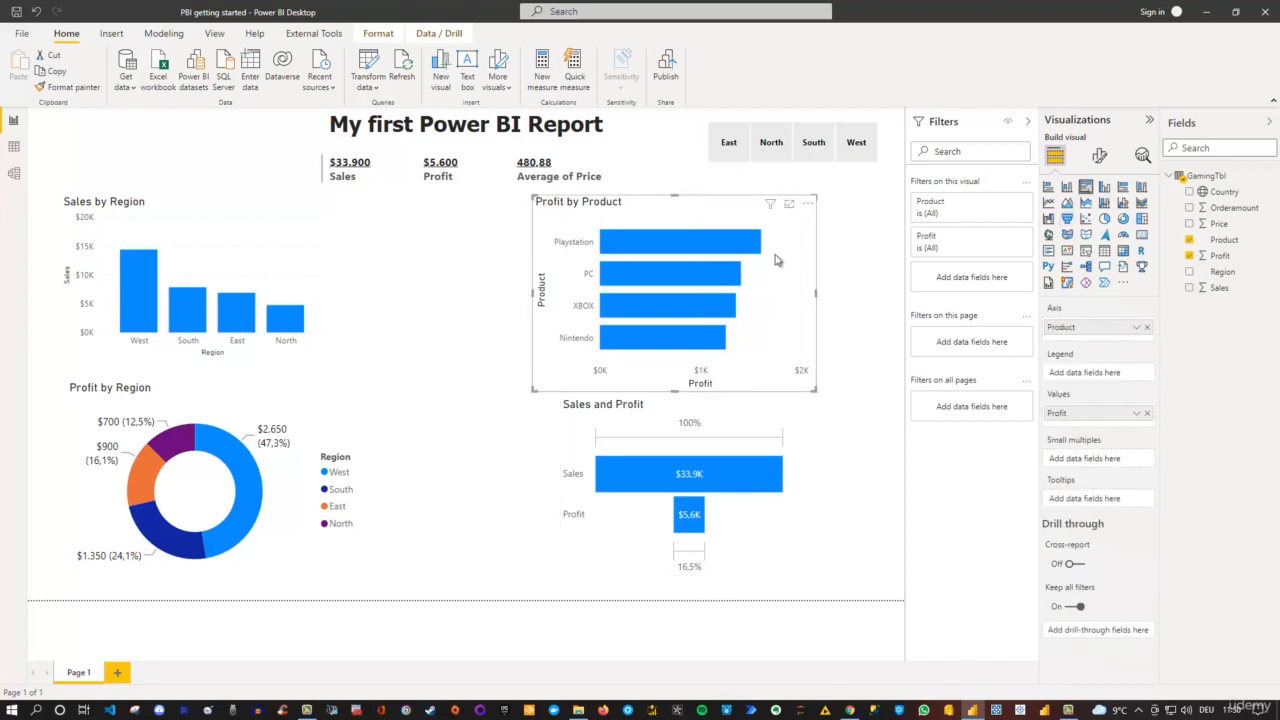
{"action": "mouse_move", "coordinate": [712, 244]}
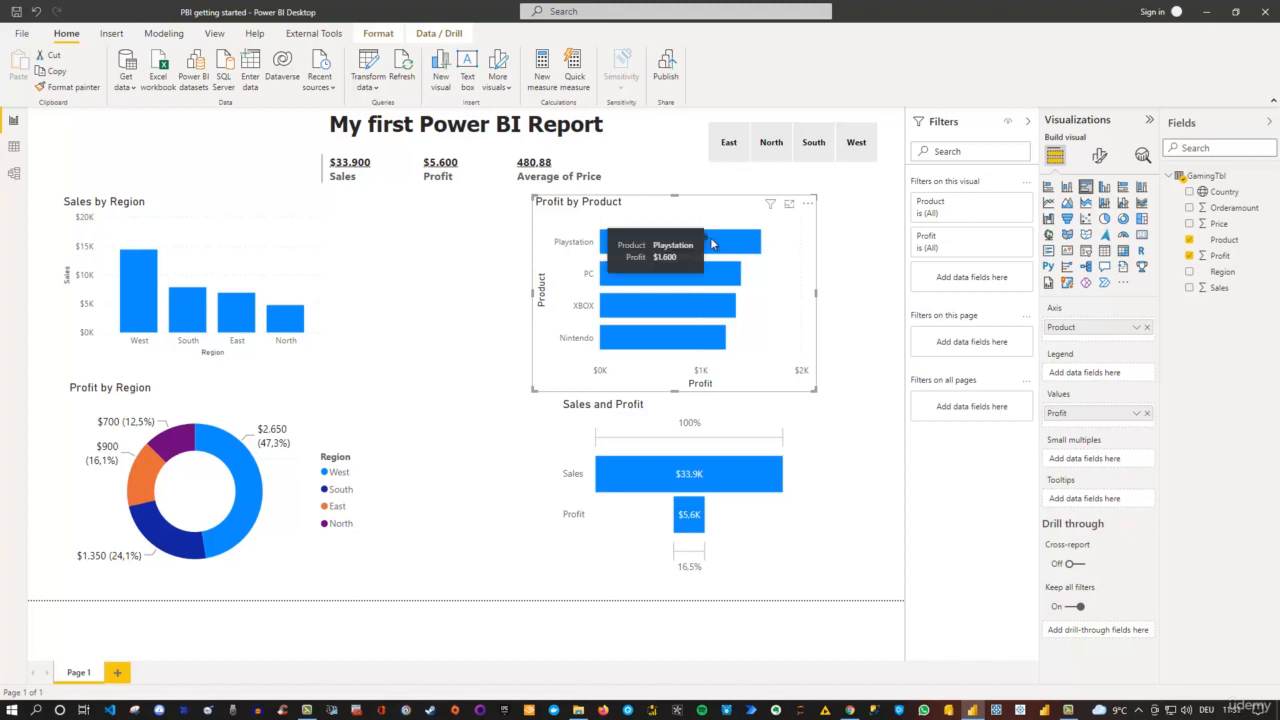
{"action": "left_click", "coordinate": [1100, 157]}
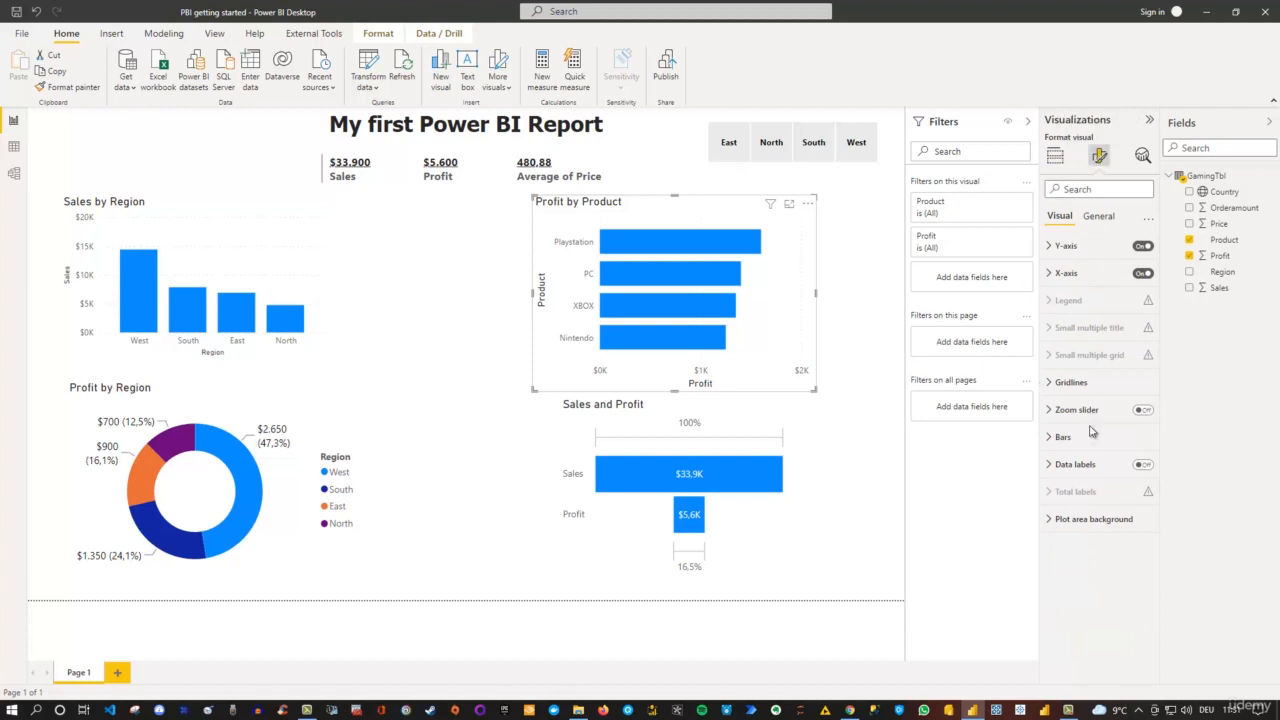
{"action": "left_click", "coordinate": [1143, 466]}
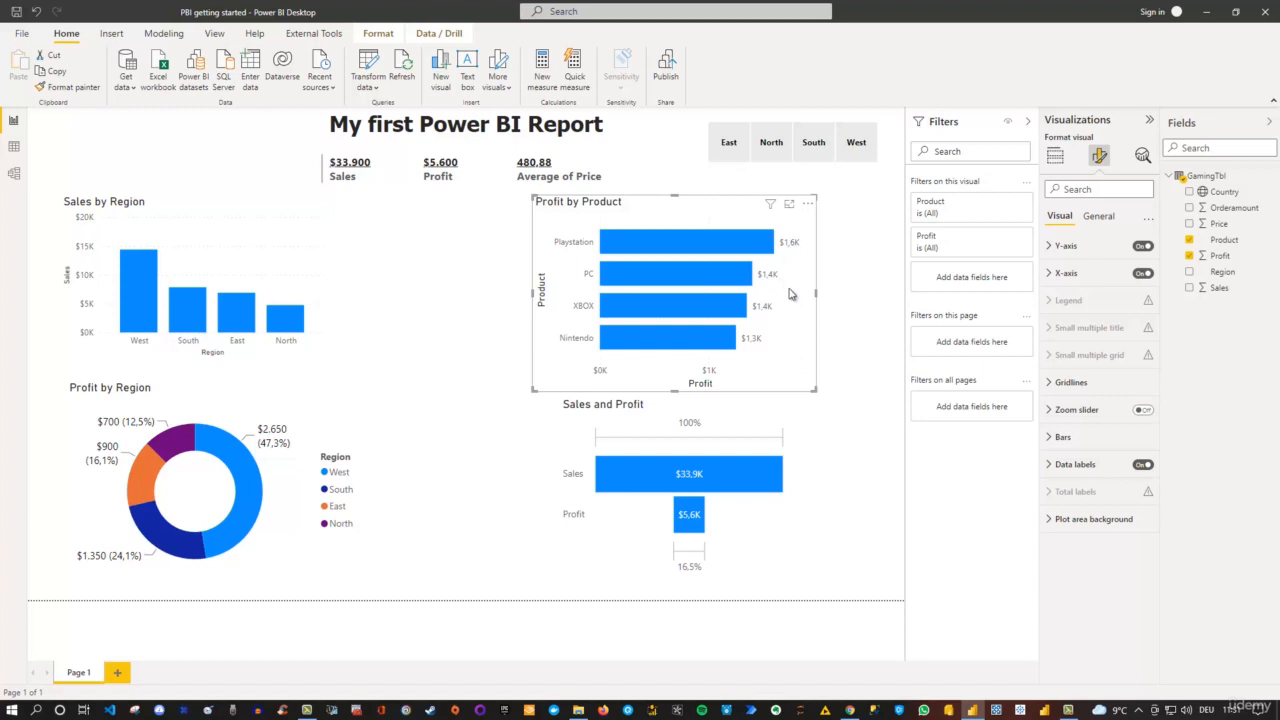
Set the position of the Profit by Product chart's data labels to Inside end
{"action": "left_click", "coordinate": [1048, 465]}
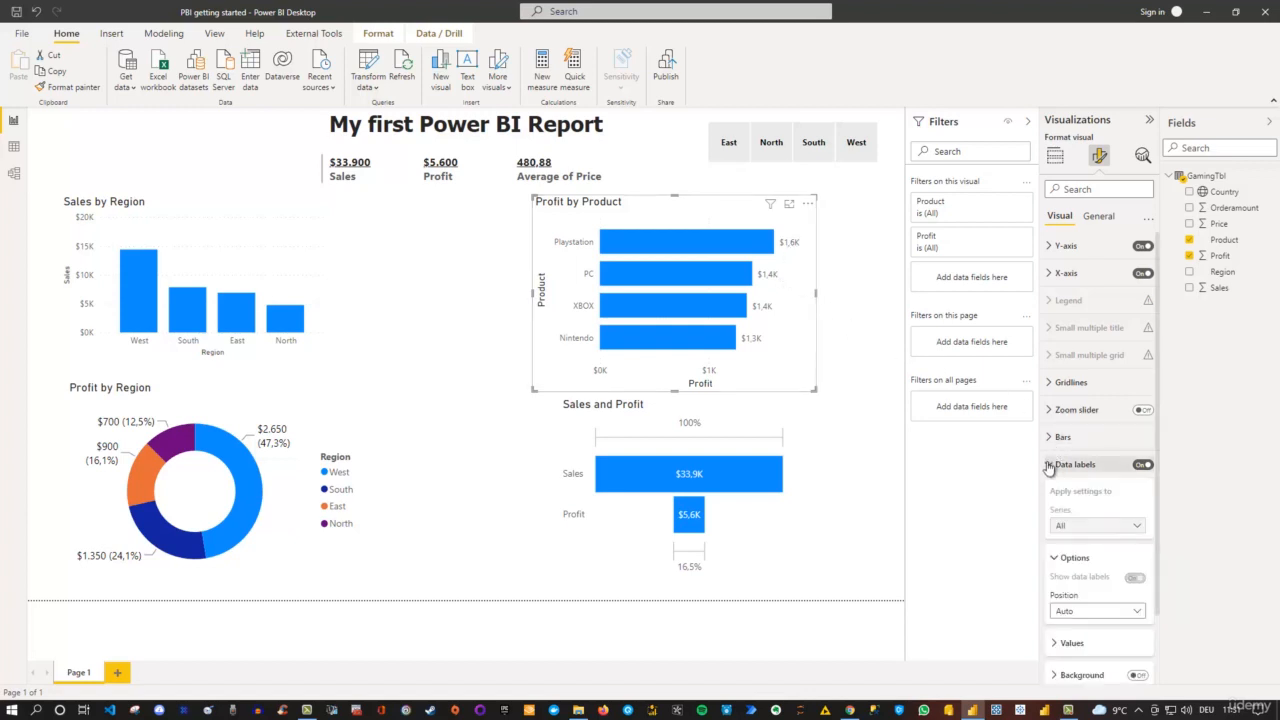
{"action": "scroll", "coordinate": [1115, 493], "scroll_direction": "down", "scroll_amount": 1}
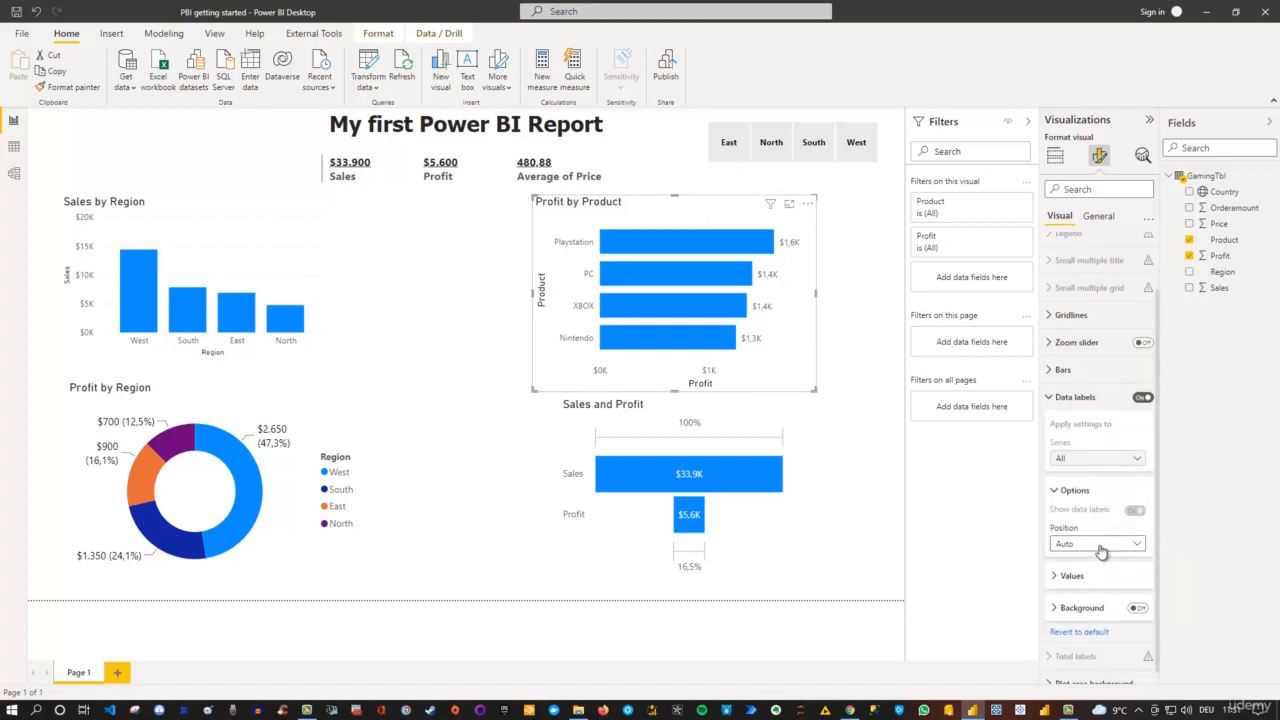
{"action": "left_click", "coordinate": [1104, 549]}
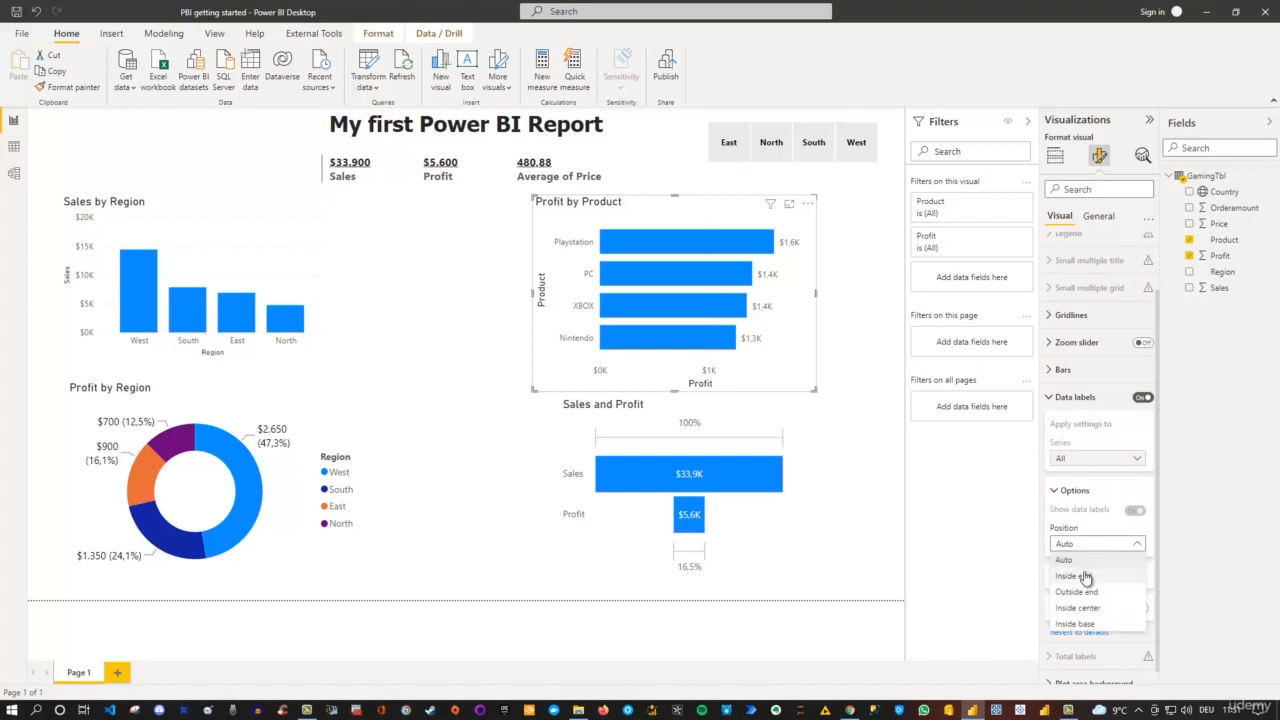
{"action": "left_click", "coordinate": [1086, 578]}
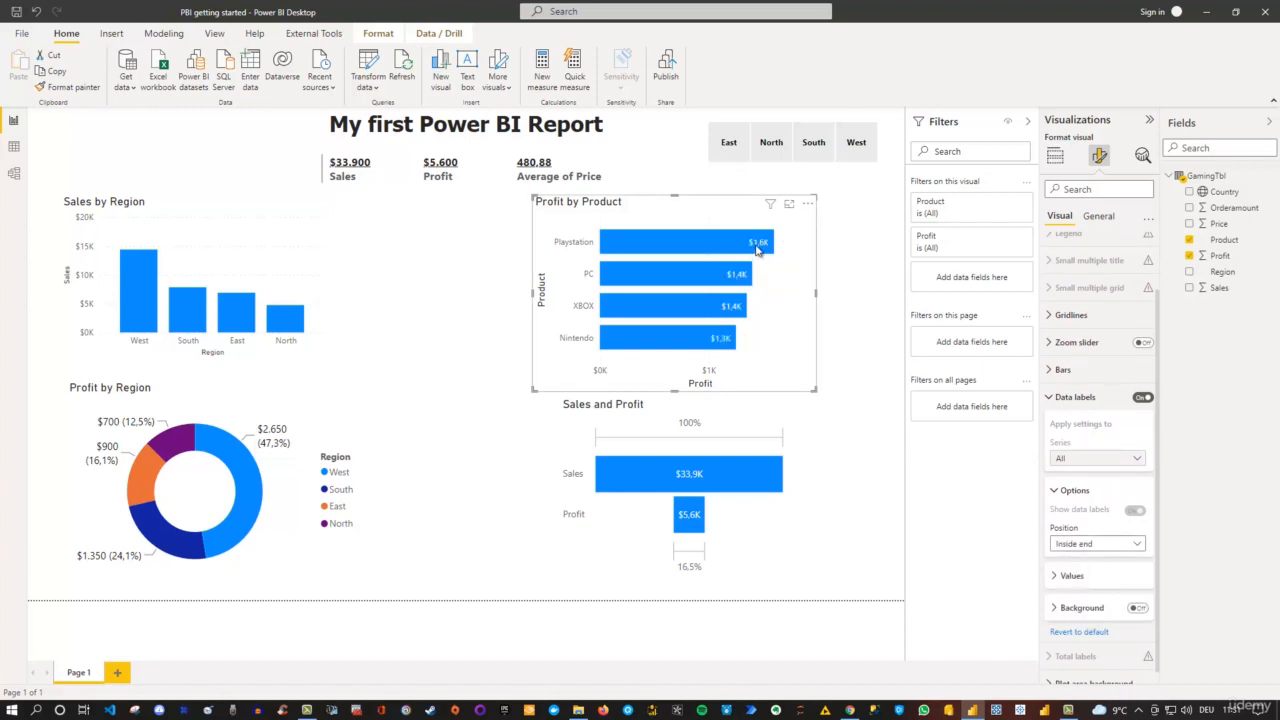
{"action": "mouse_move", "coordinate": [757, 251]}
Set the display units of the Profit by Product chart's data label values to None
{"action": "left_click", "coordinate": [1056, 577]}
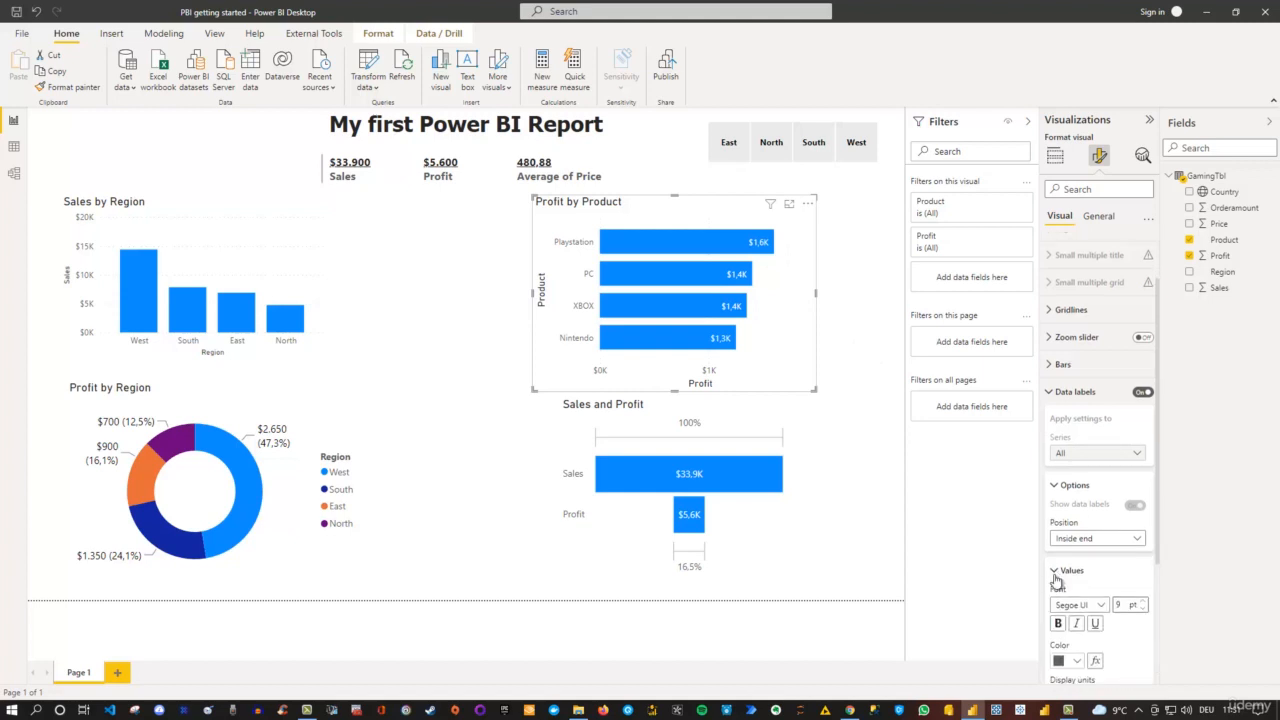
{"action": "scroll", "coordinate": [1063, 578], "scroll_direction": "down", "scroll_amount": 3}
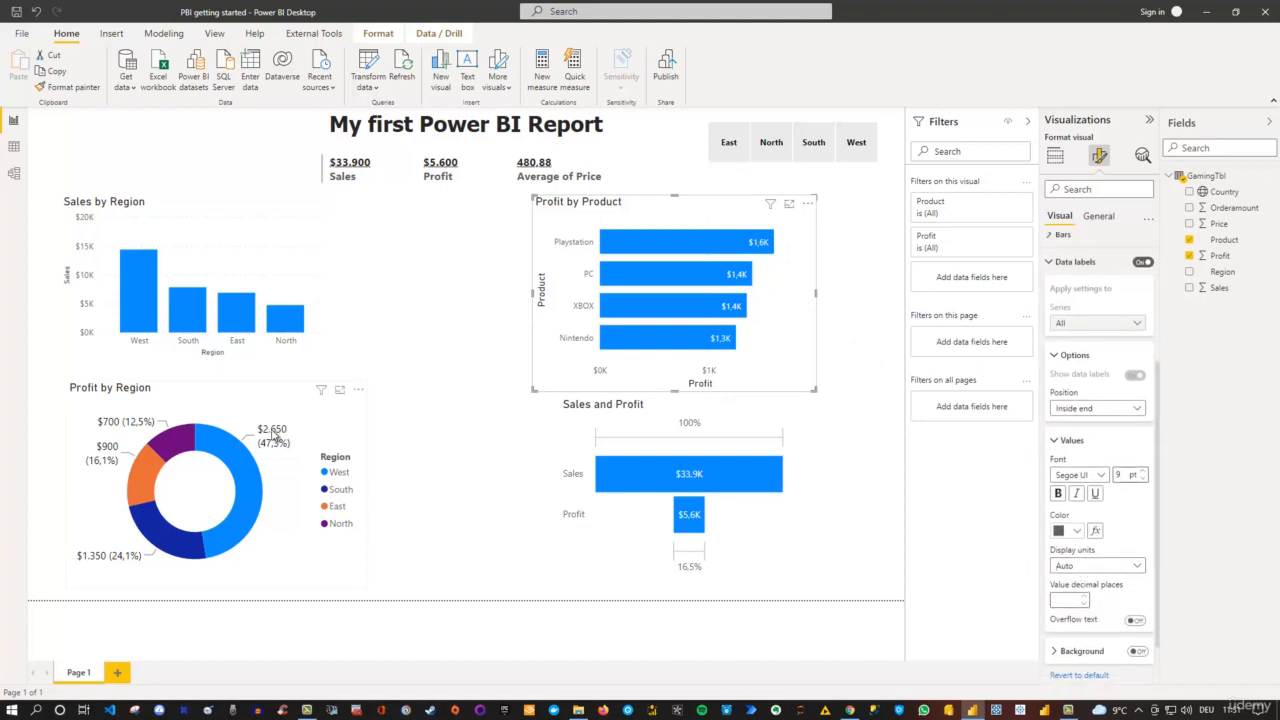
{"action": "left_click", "coordinate": [1135, 568]}
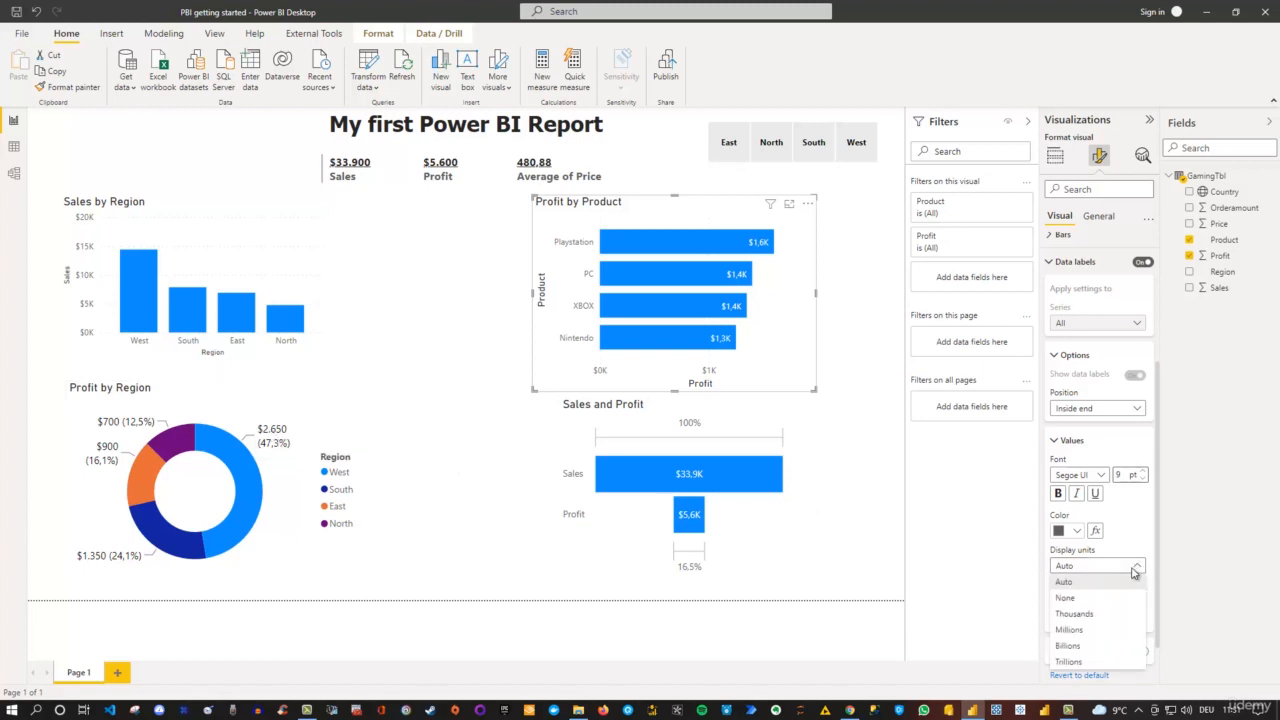
{"action": "left_click", "coordinate": [1073, 599]}
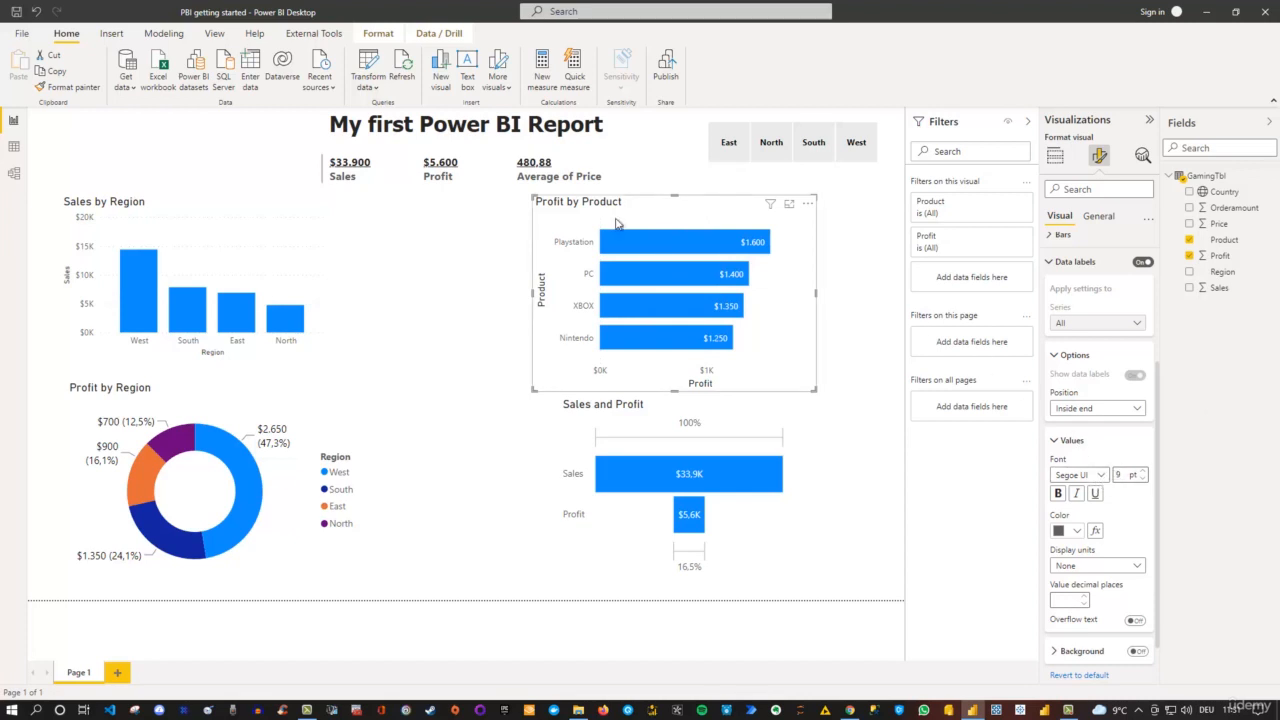
Filter the report to the North region with the slicer and clear that filter again
{"action": "left_click", "coordinate": [444, 404]}
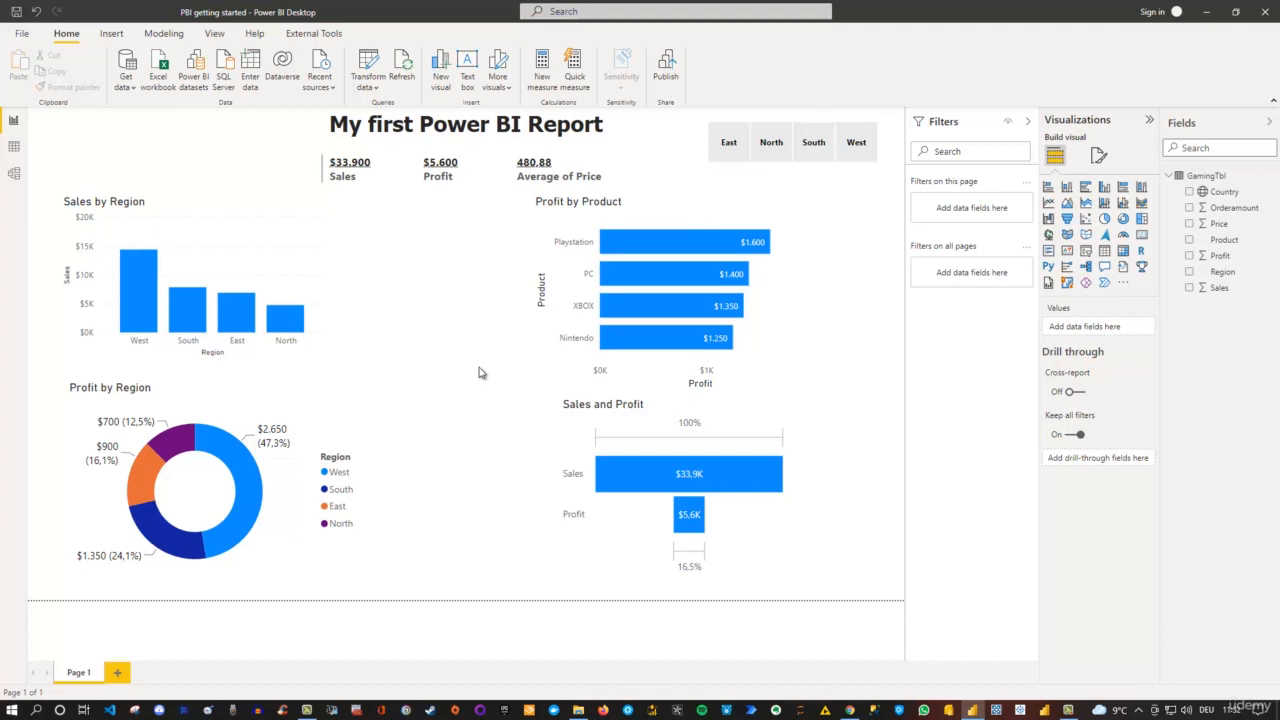
{"action": "left_click", "coordinate": [775, 148]}
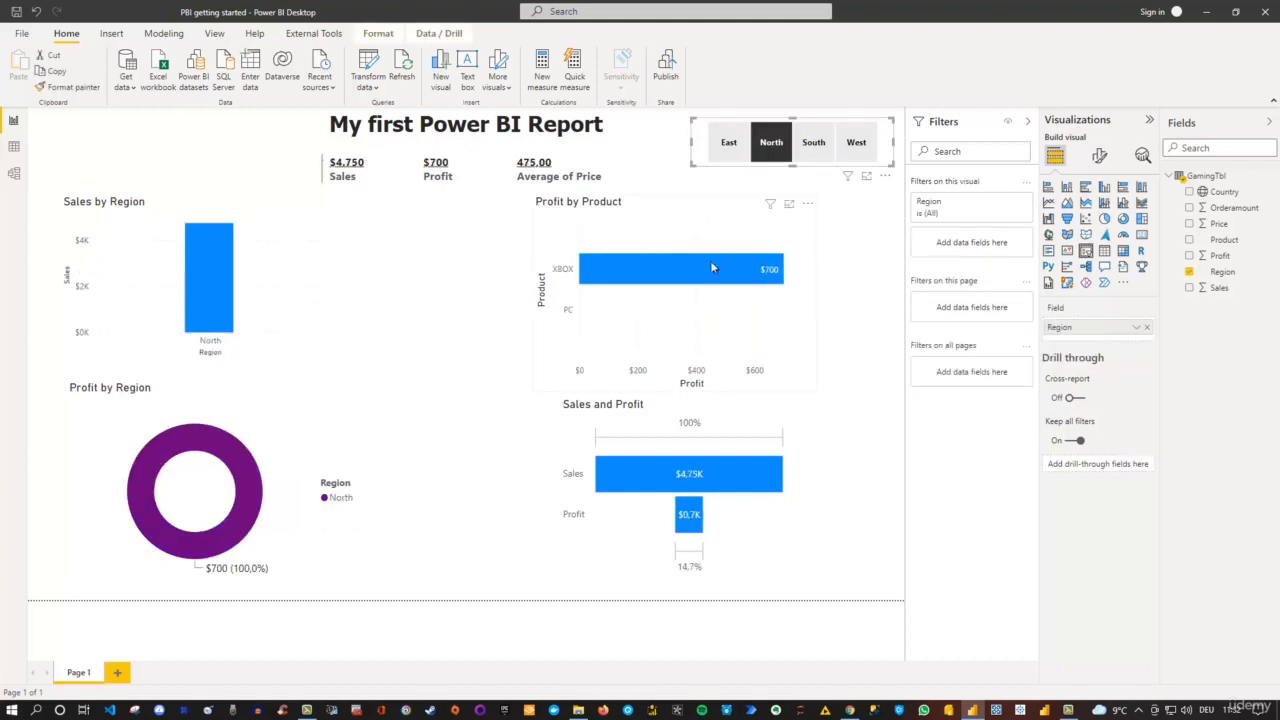
{"action": "left_click", "coordinate": [764, 143]}
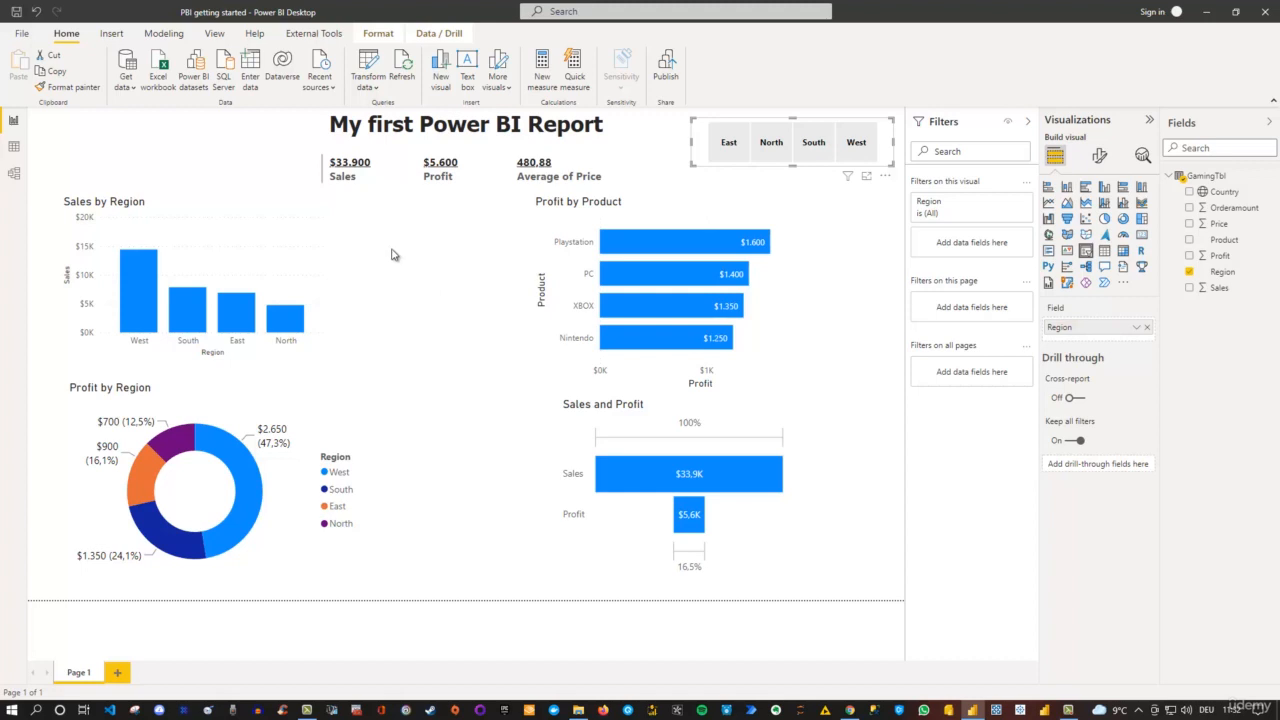
Cross-highlight the report by West, South and East in the Sales by Region chart, examine the other visuals, and clear the highlight
{"action": "left_click", "coordinate": [136, 287]}
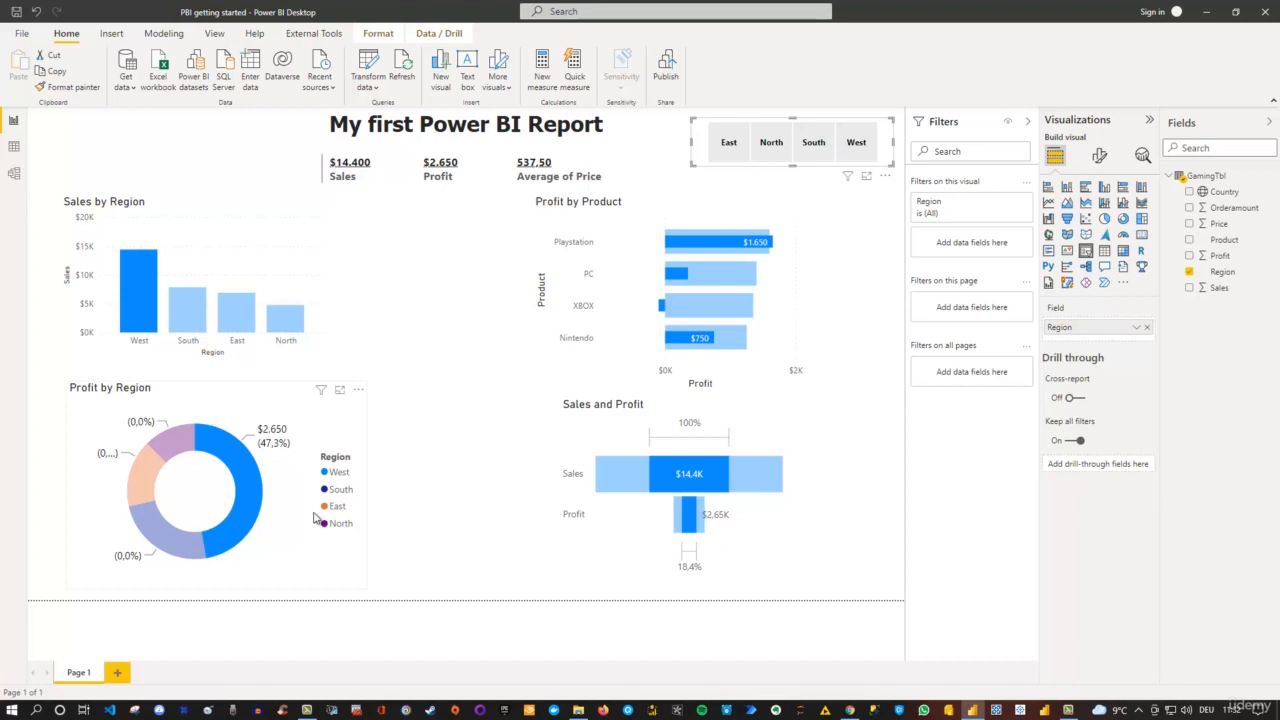
{"action": "left_click", "coordinate": [195, 314]}
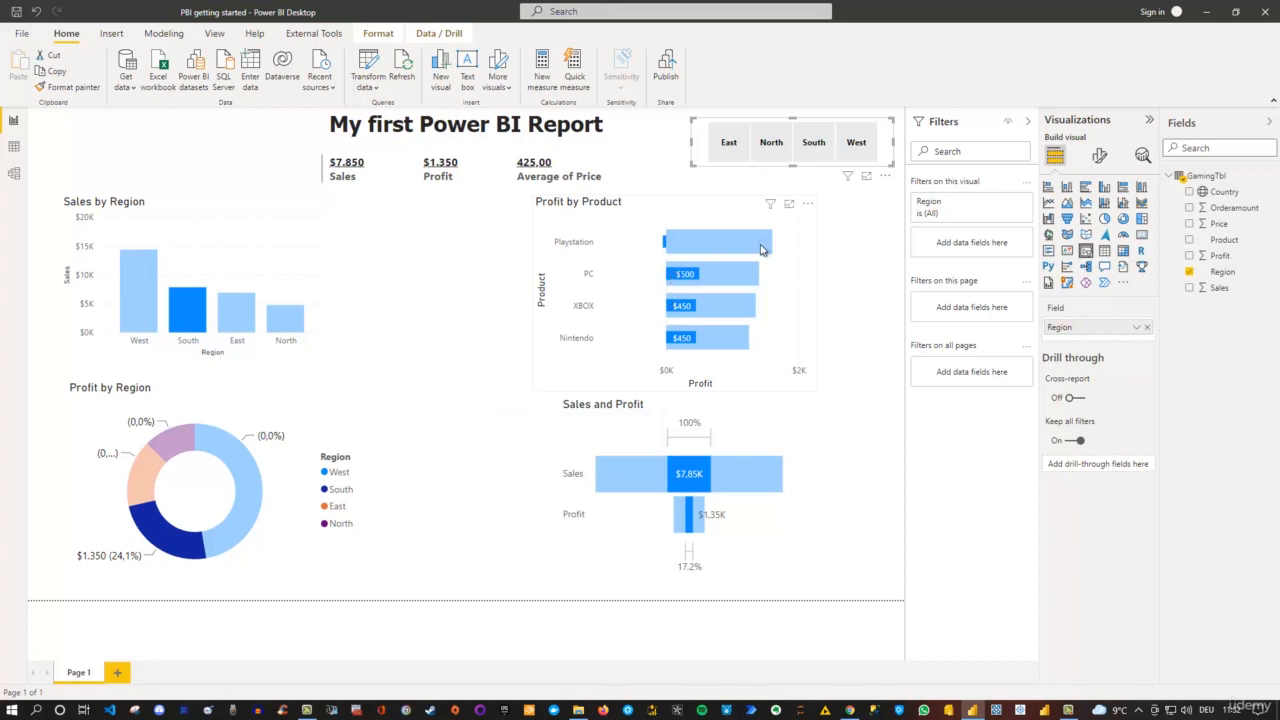
{"action": "mouse_move", "coordinate": [760, 249]}
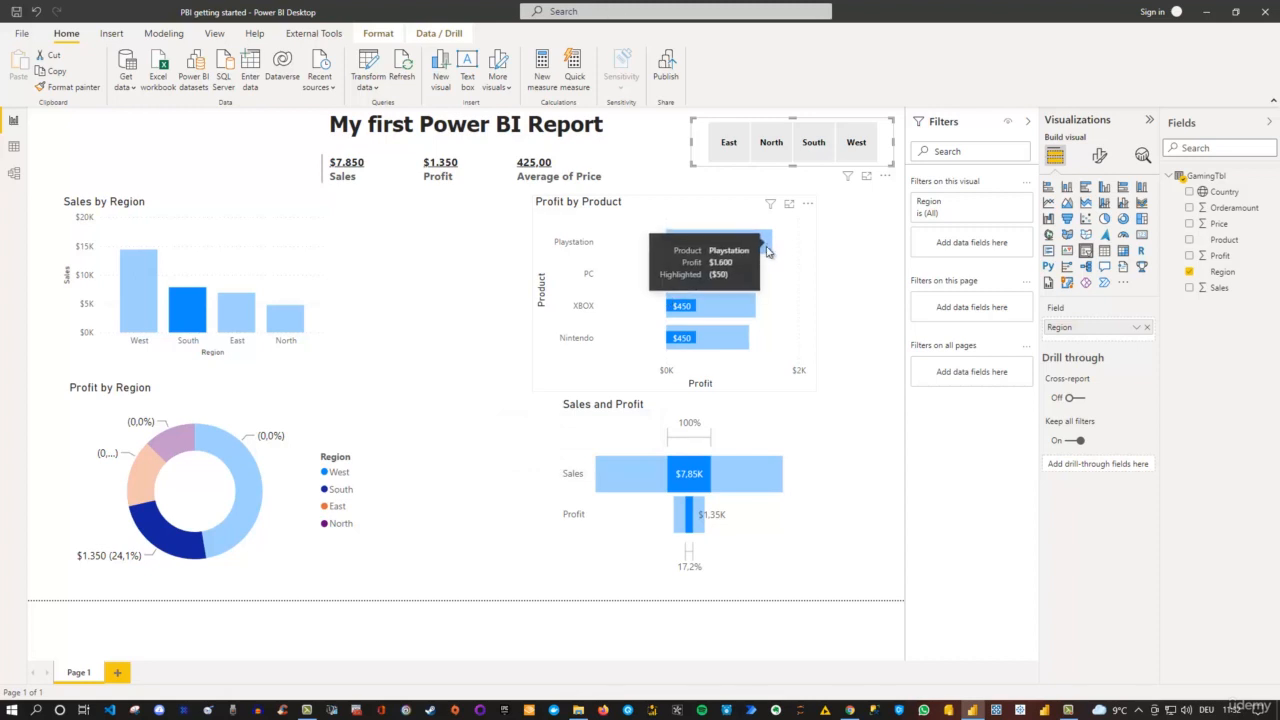
{"action": "mouse_move", "coordinate": [688, 282]}
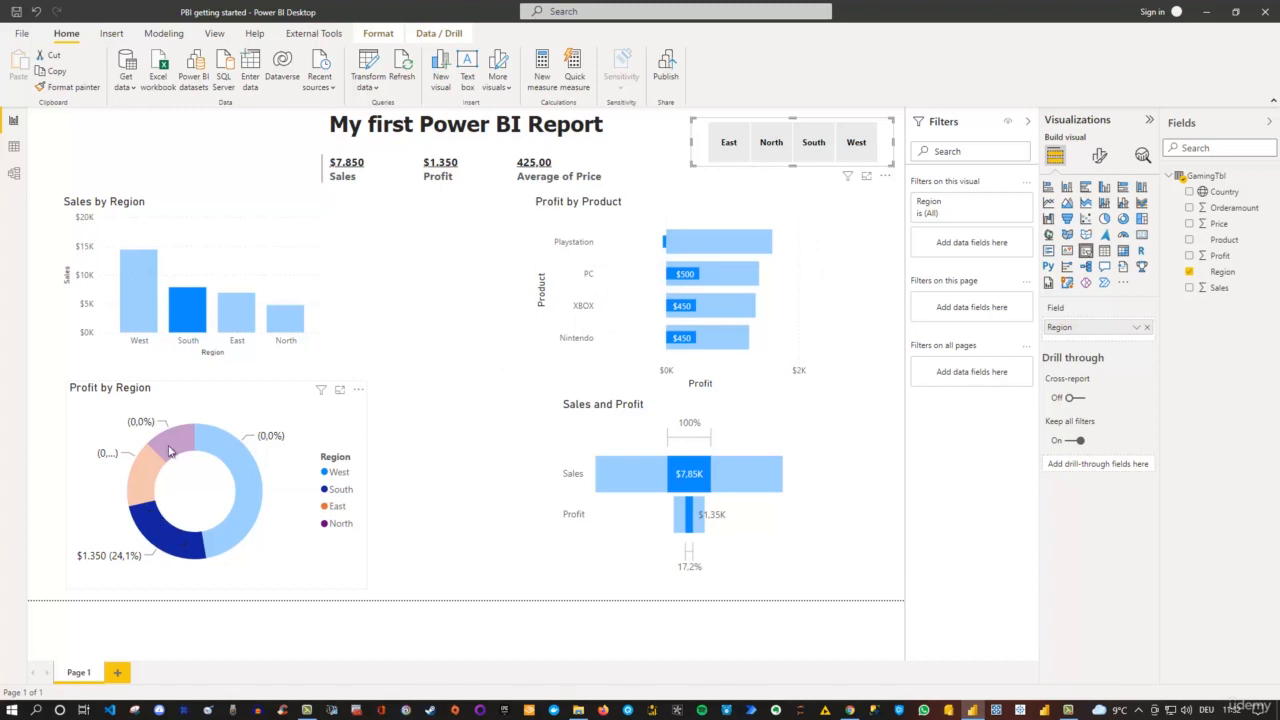
{"action": "mouse_move", "coordinate": [242, 497]}
{"action": "left_click", "coordinate": [236, 311]}
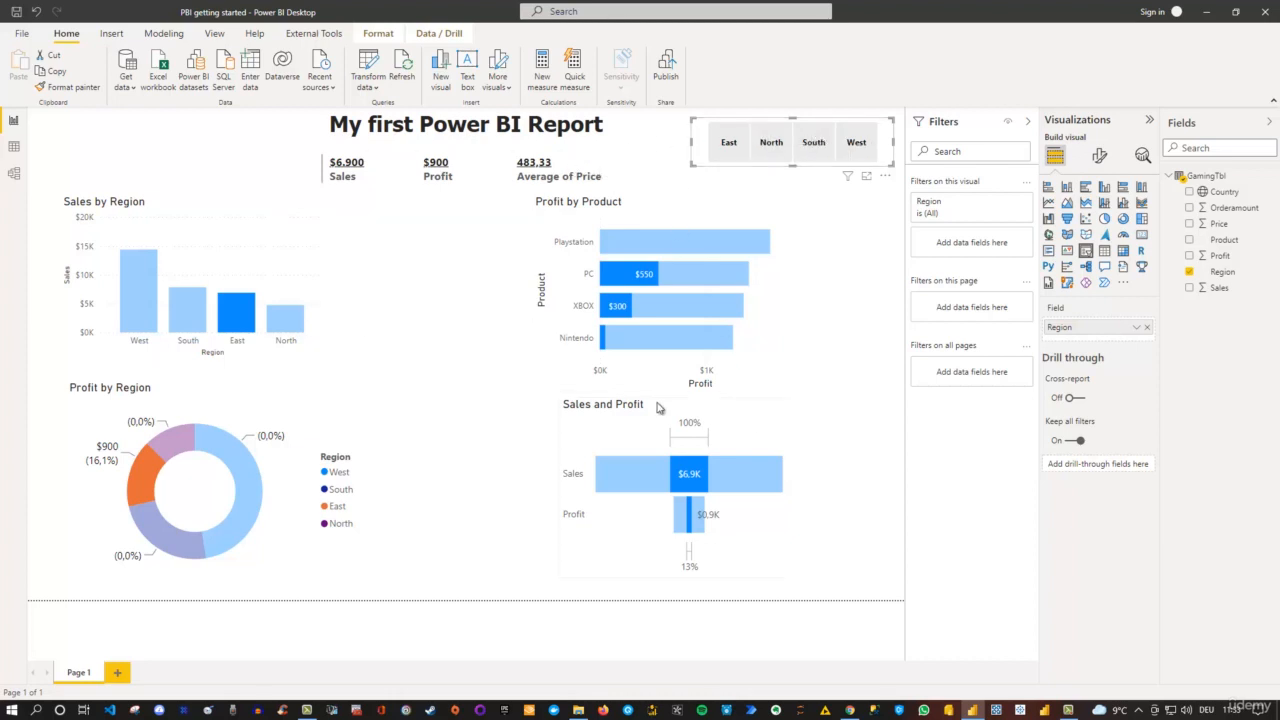
{"action": "mouse_move", "coordinate": [243, 317]}
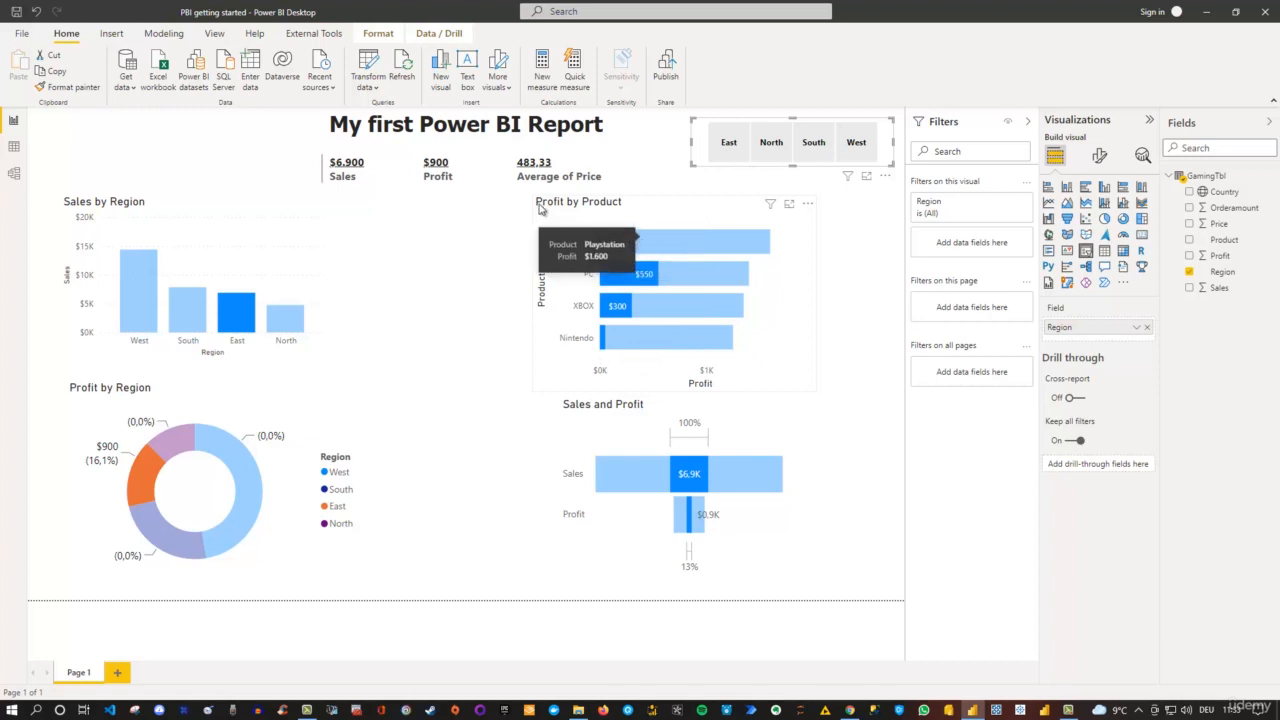
{"action": "mouse_move", "coordinate": [636, 252]}
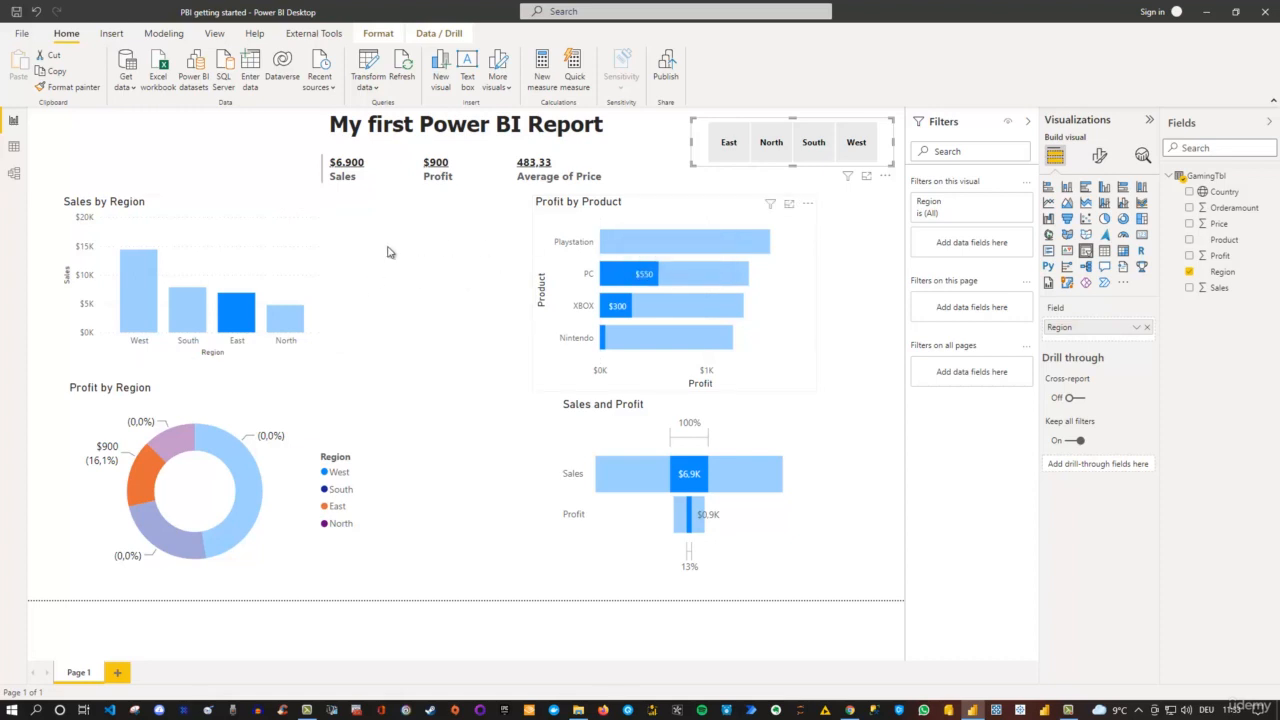
{"action": "left_click", "coordinate": [240, 228]}
Turn on interaction editing for the Sales by Region chart and check the highlighting with its West and East bars
{"action": "left_click", "coordinate": [238, 216]}
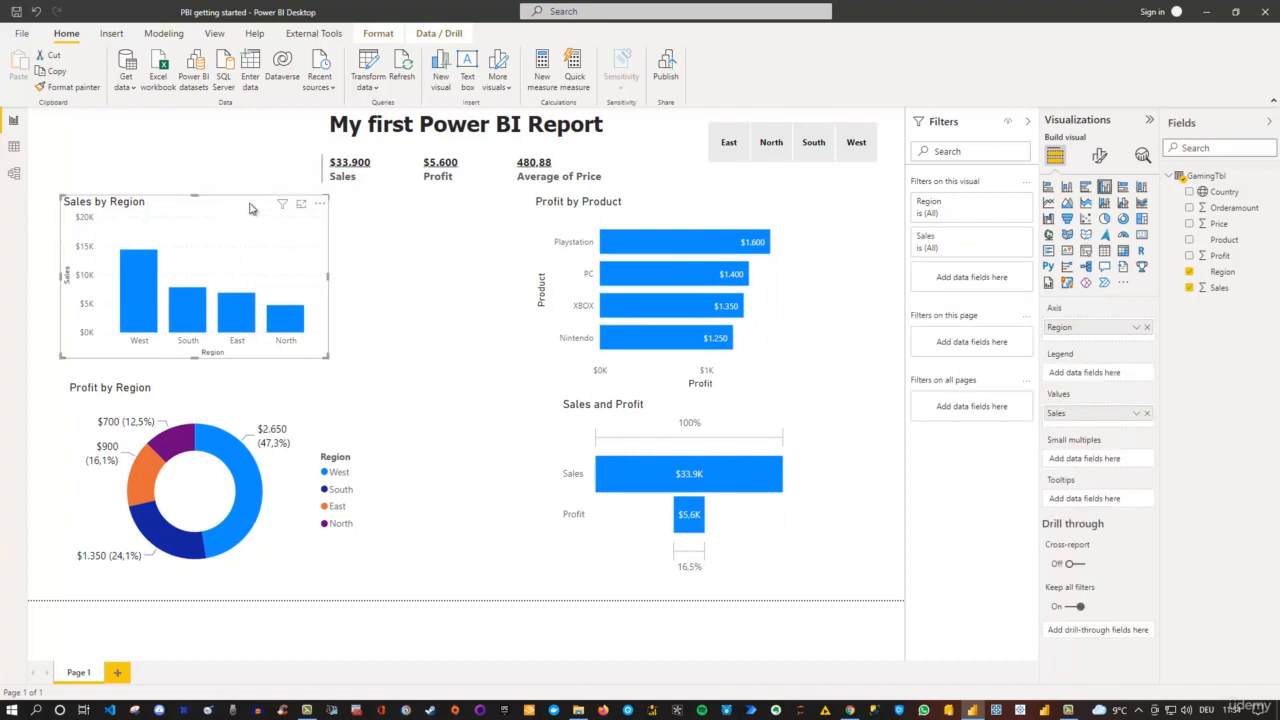
{"action": "left_click", "coordinate": [380, 35]}
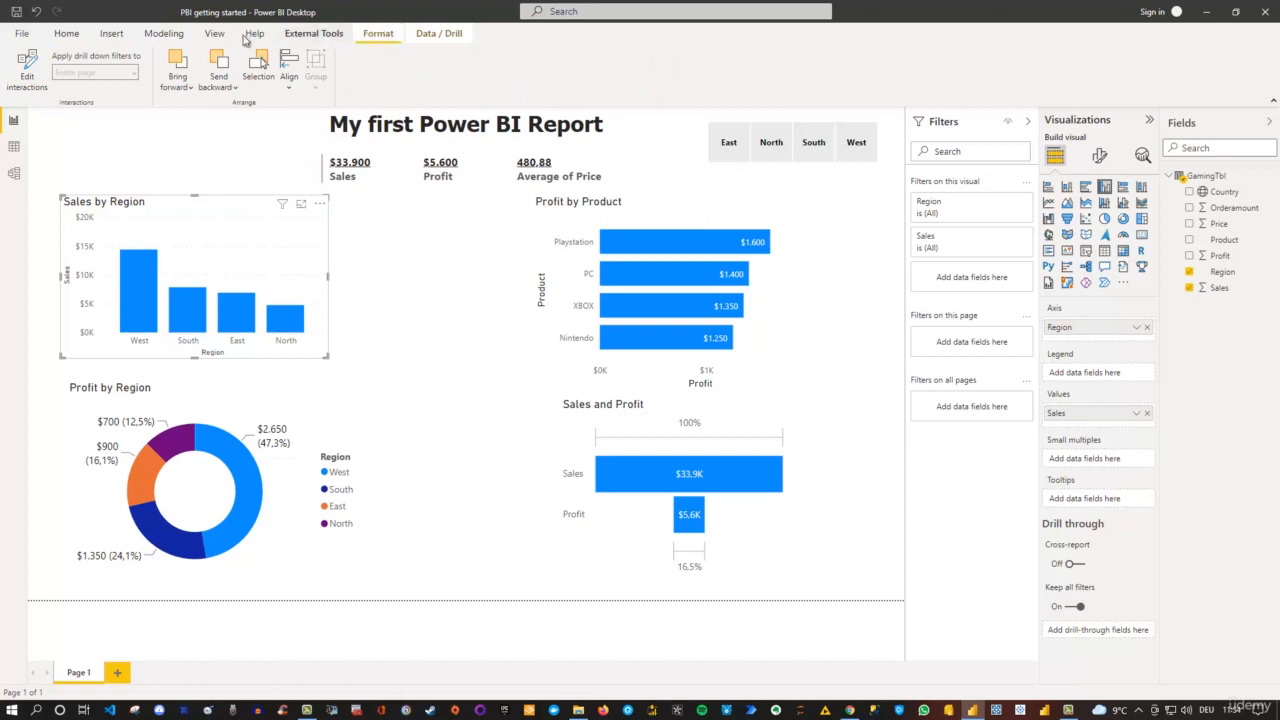
{"action": "left_click", "coordinate": [27, 78]}
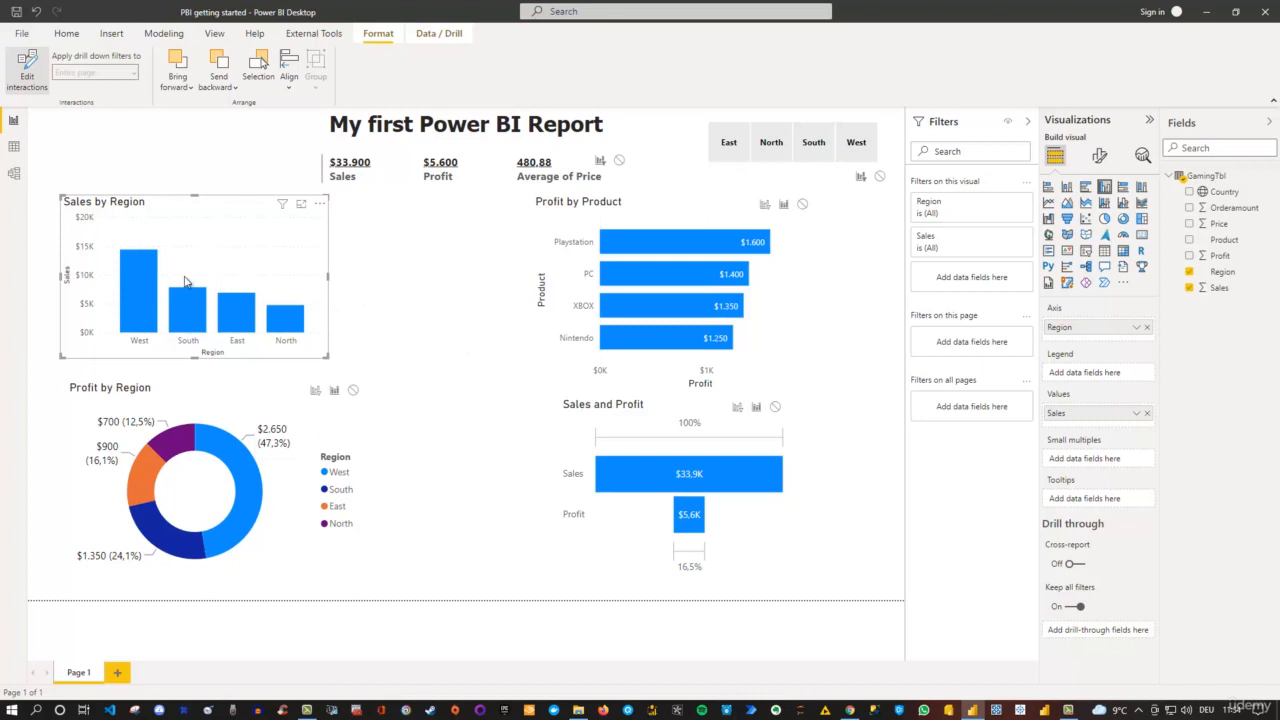
{"action": "left_click", "coordinate": [143, 287]}
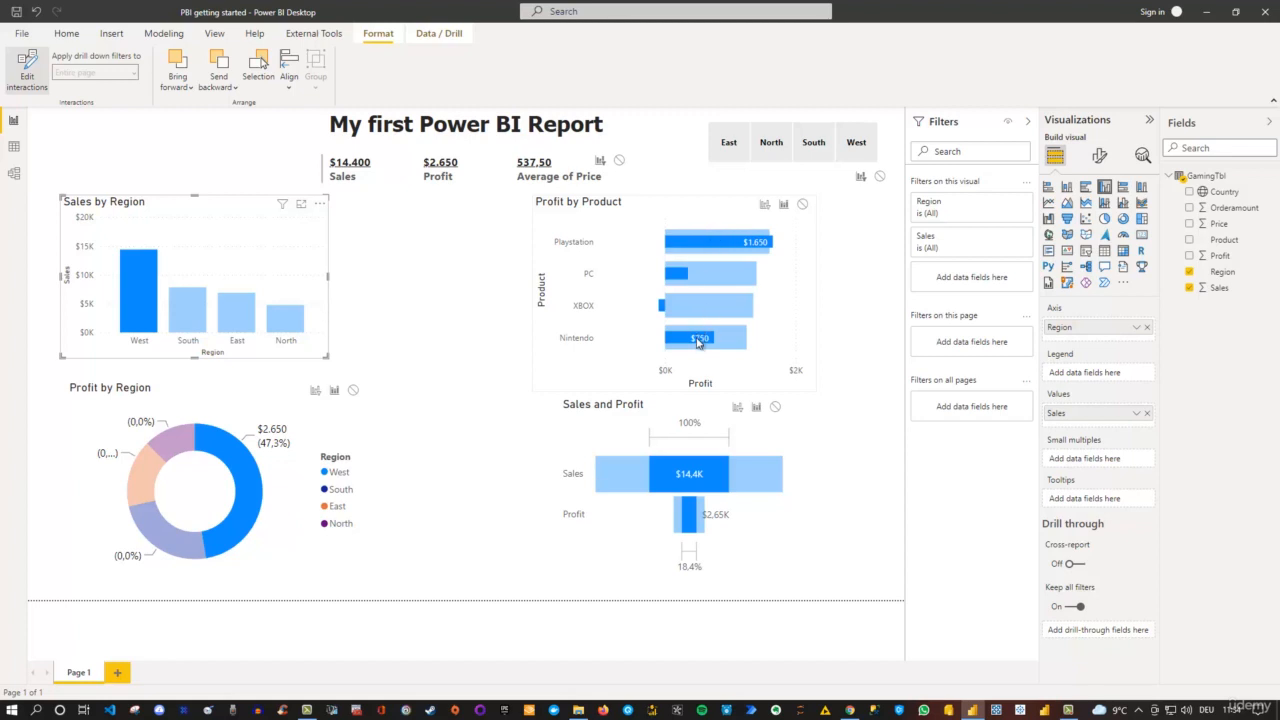
{"action": "mouse_move", "coordinate": [680, 316]}
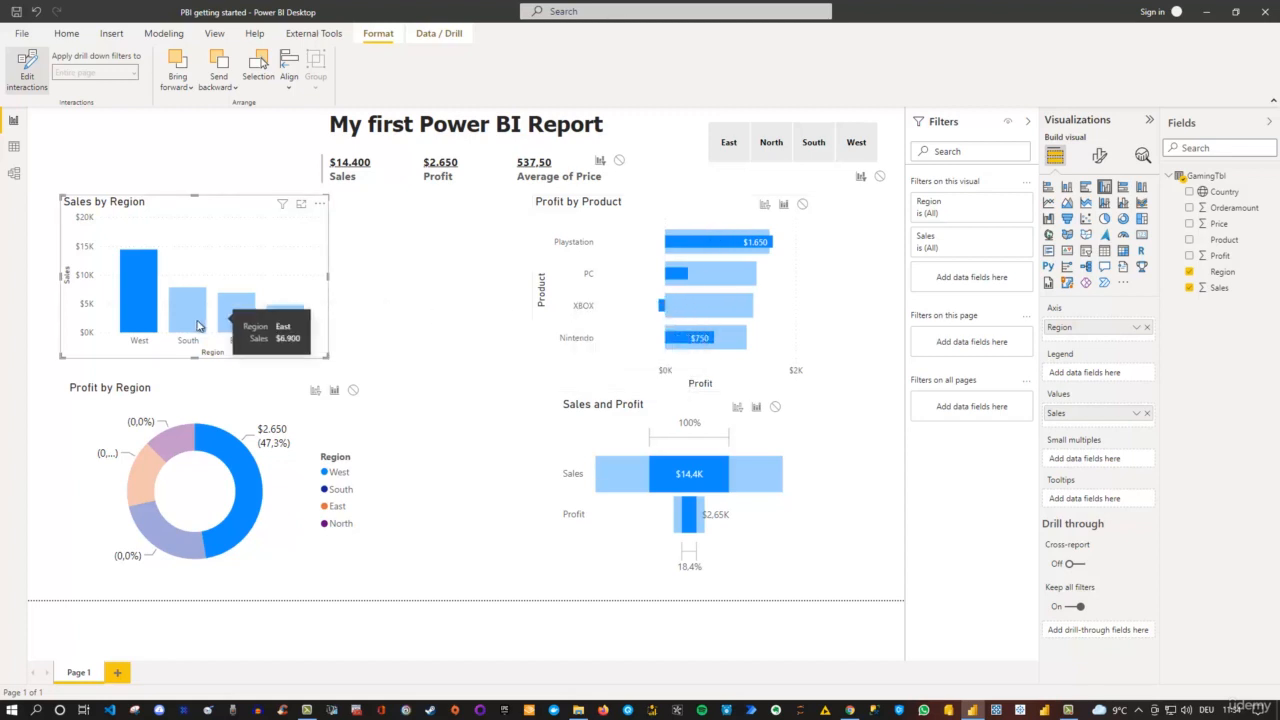
{"action": "left_click", "coordinate": [241, 316]}
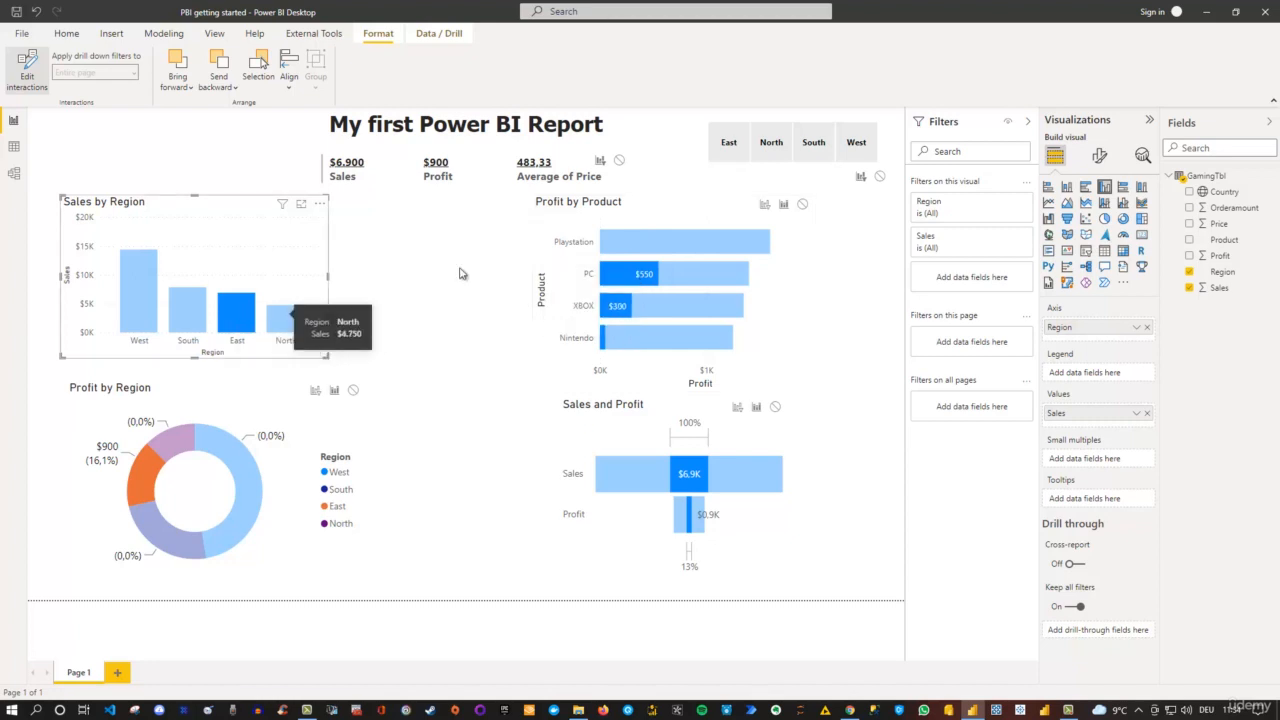
Make Sales by Region filter the Profit by Product chart and the Sales and Profit funnel, checking with the West bar
{"action": "left_click", "coordinate": [766, 206]}
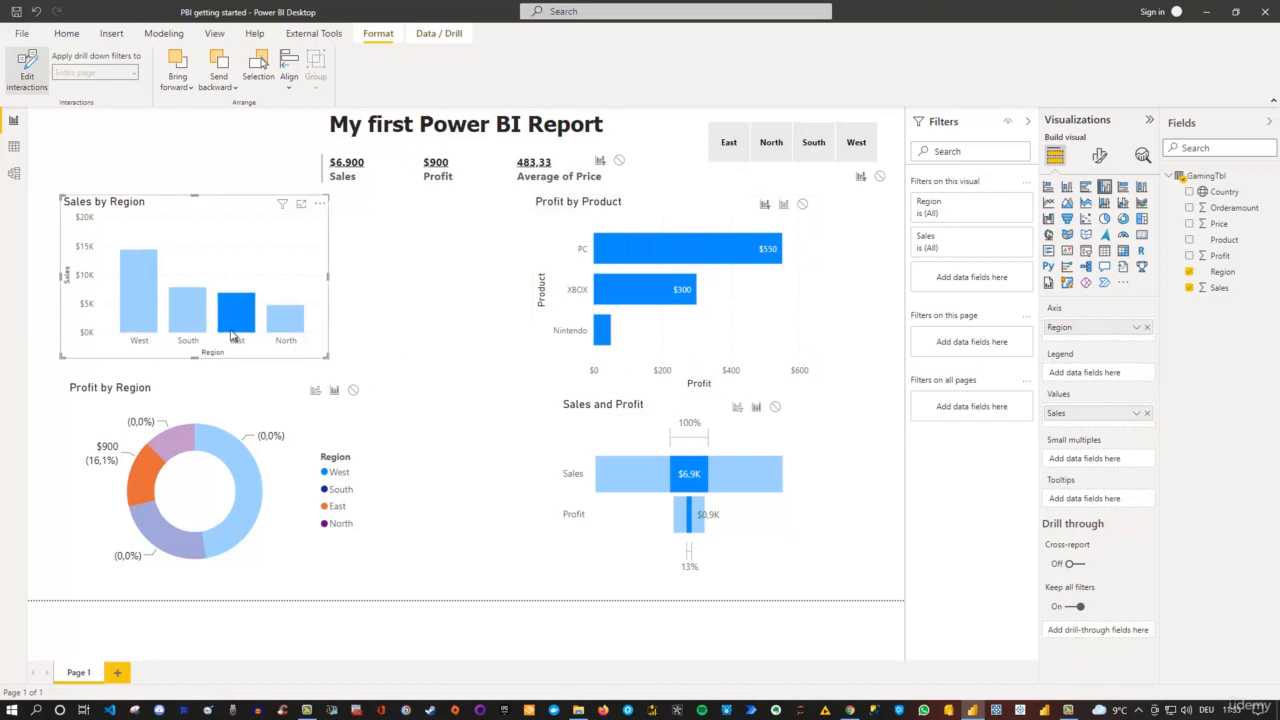
{"action": "left_click", "coordinate": [138, 305]}
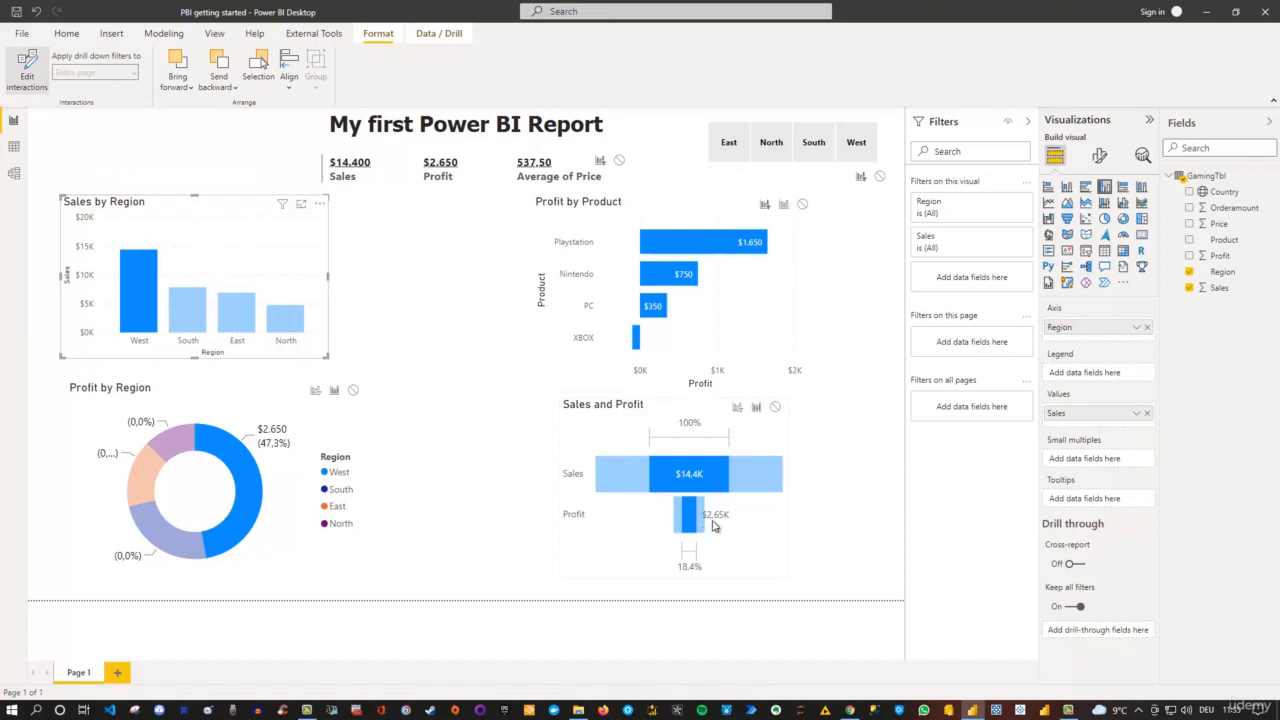
{"action": "left_click", "coordinate": [737, 409]}
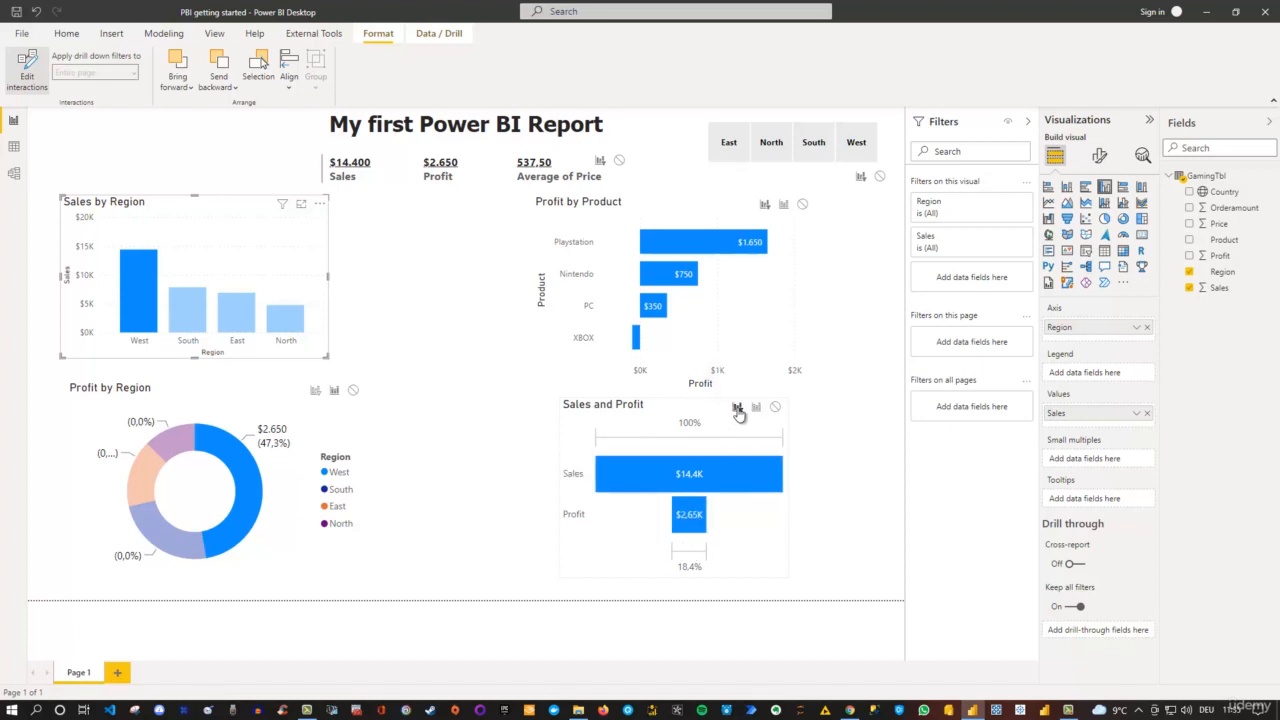
{"action": "mouse_move", "coordinate": [140, 316]}
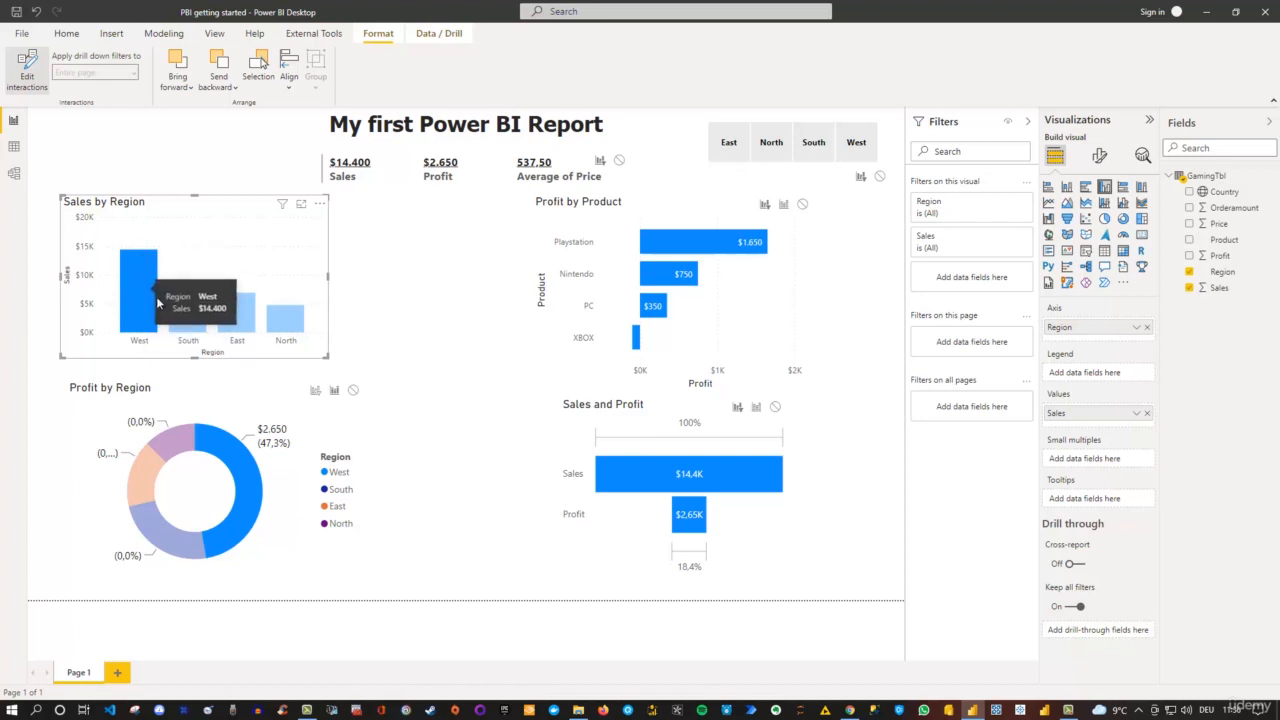
Set the Sales by Region interaction with Profit by Product to None, then test it by selecting and deselecting South
{"action": "left_click", "coordinate": [803, 206]}
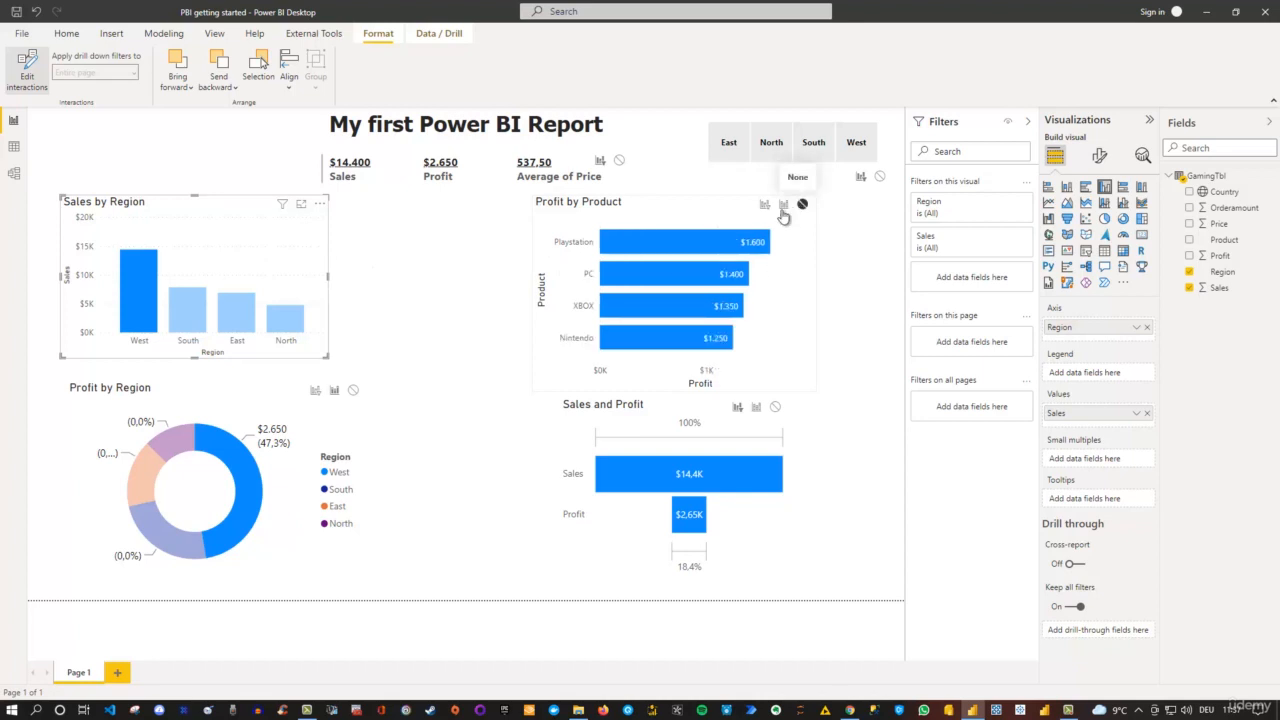
{"action": "left_click", "coordinate": [192, 308]}
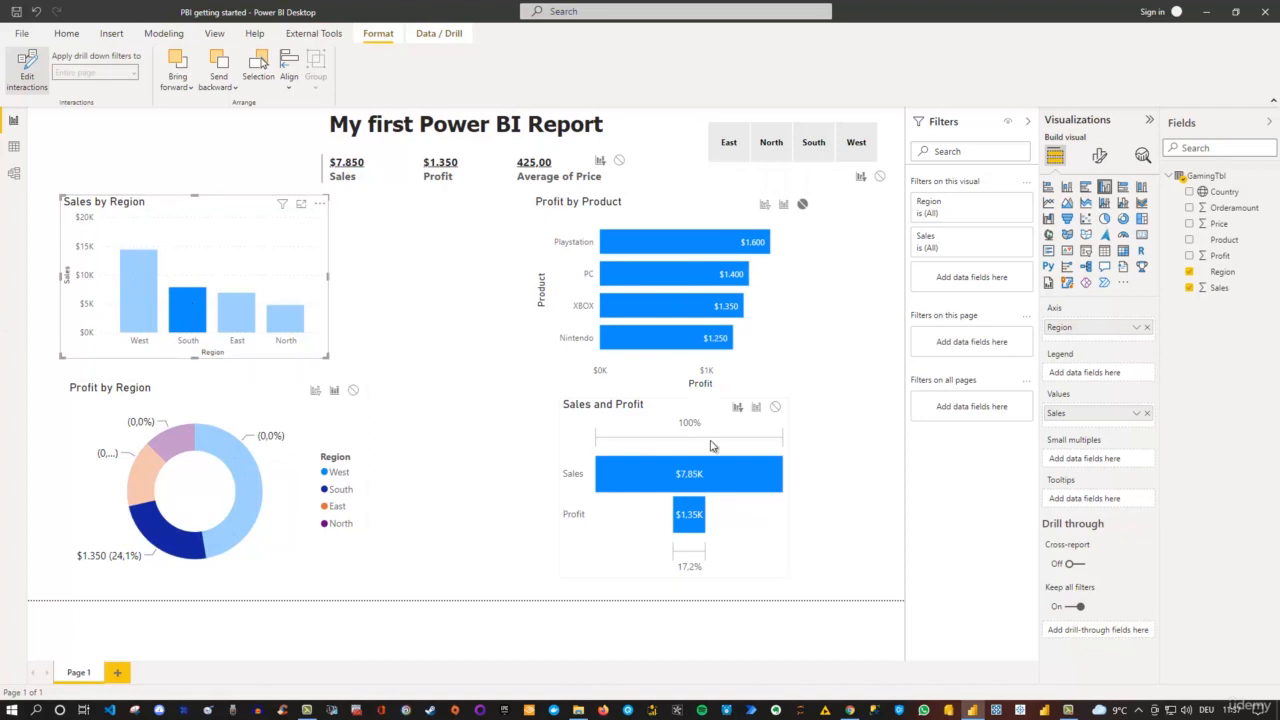
{"action": "left_click", "coordinate": [193, 311]}
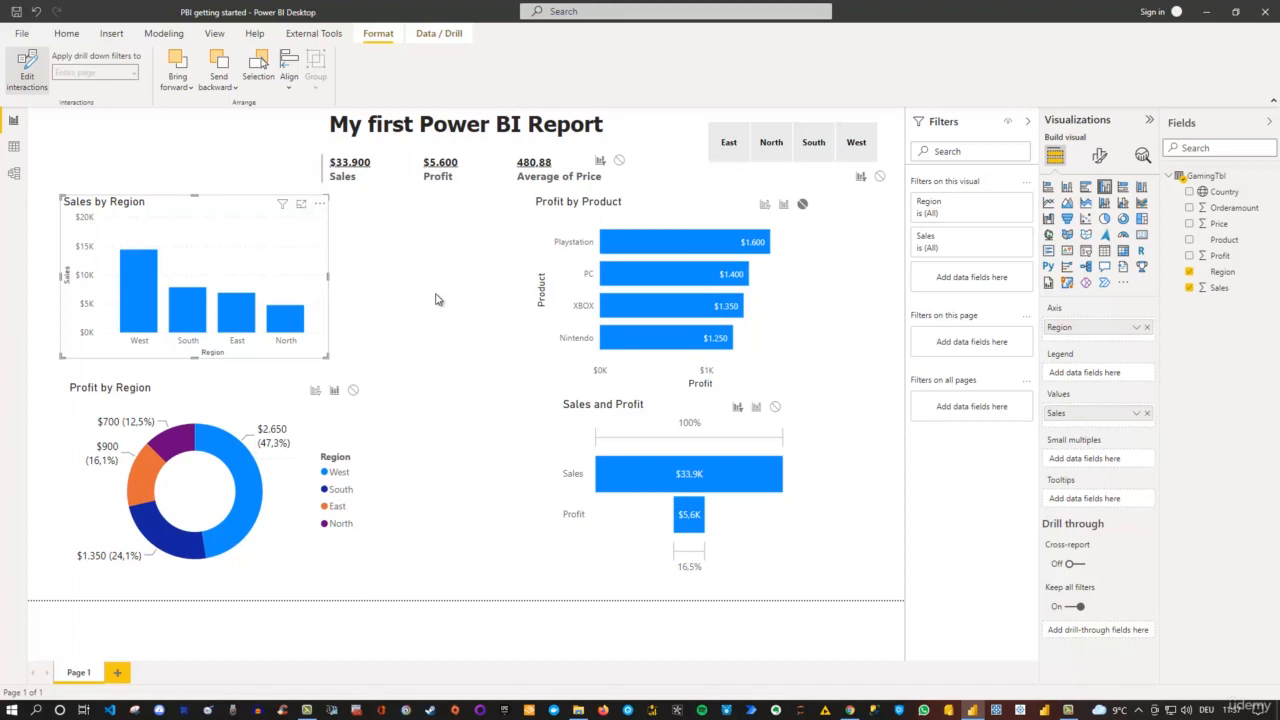
Turn off interaction editing and test the Sales by Region chart by selecting and deselecting the West bar
{"action": "left_click", "coordinate": [30, 78]}
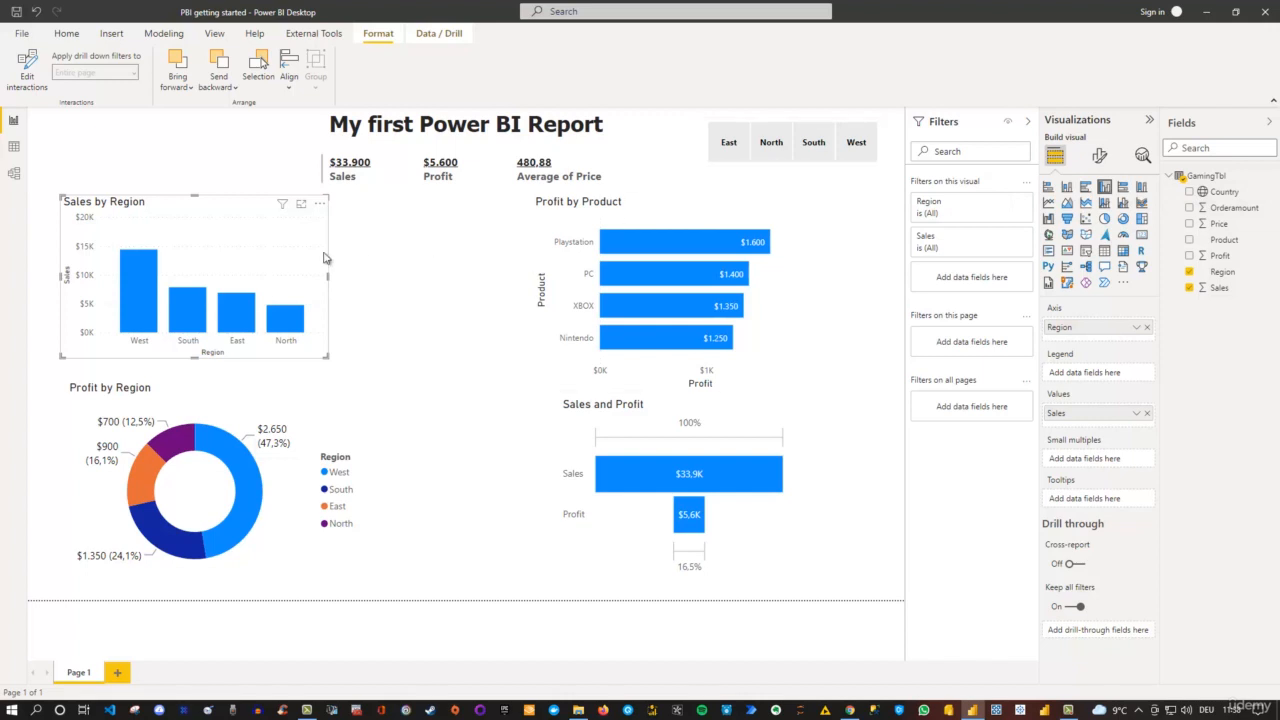
{"action": "left_click", "coordinate": [137, 296]}
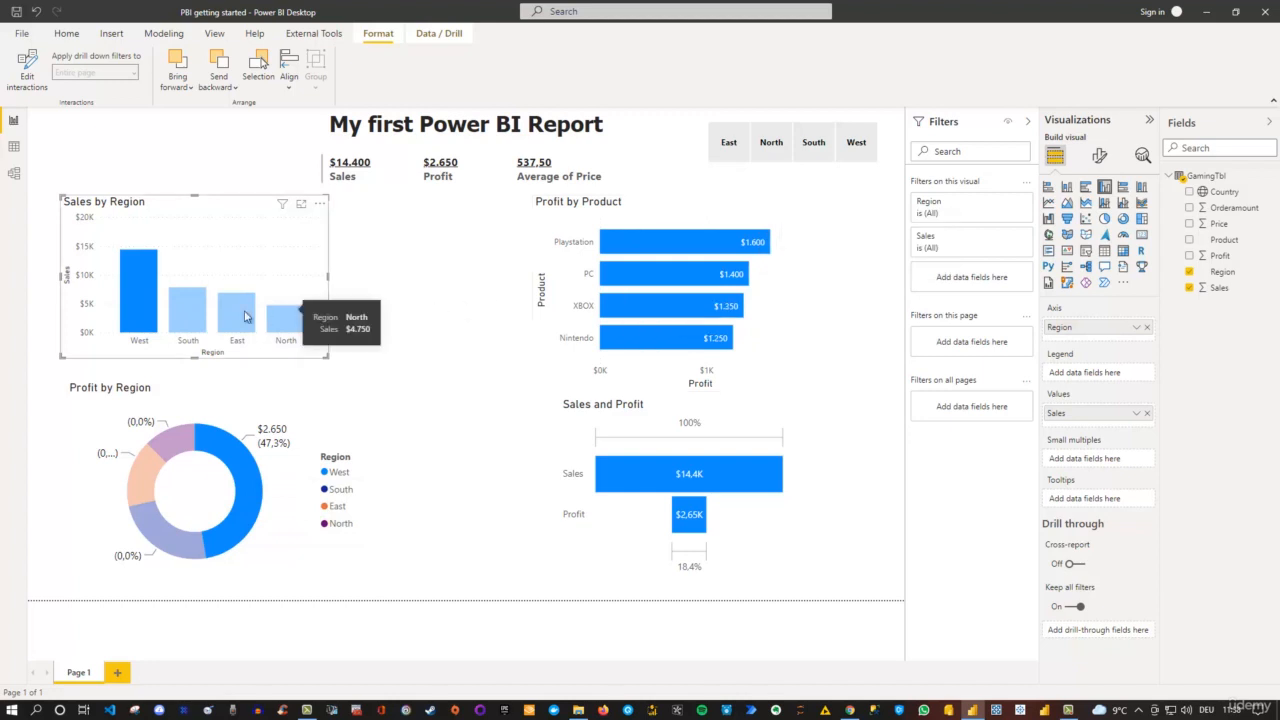
{"action": "left_click", "coordinate": [145, 291]}
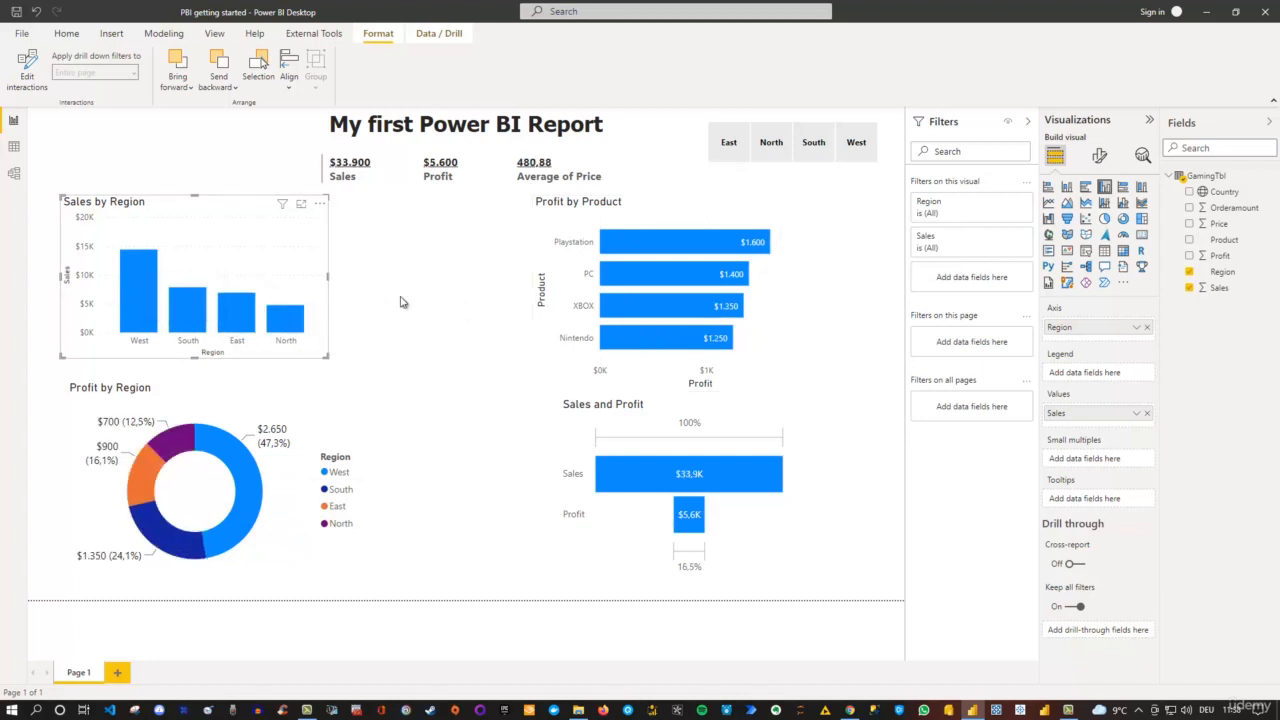